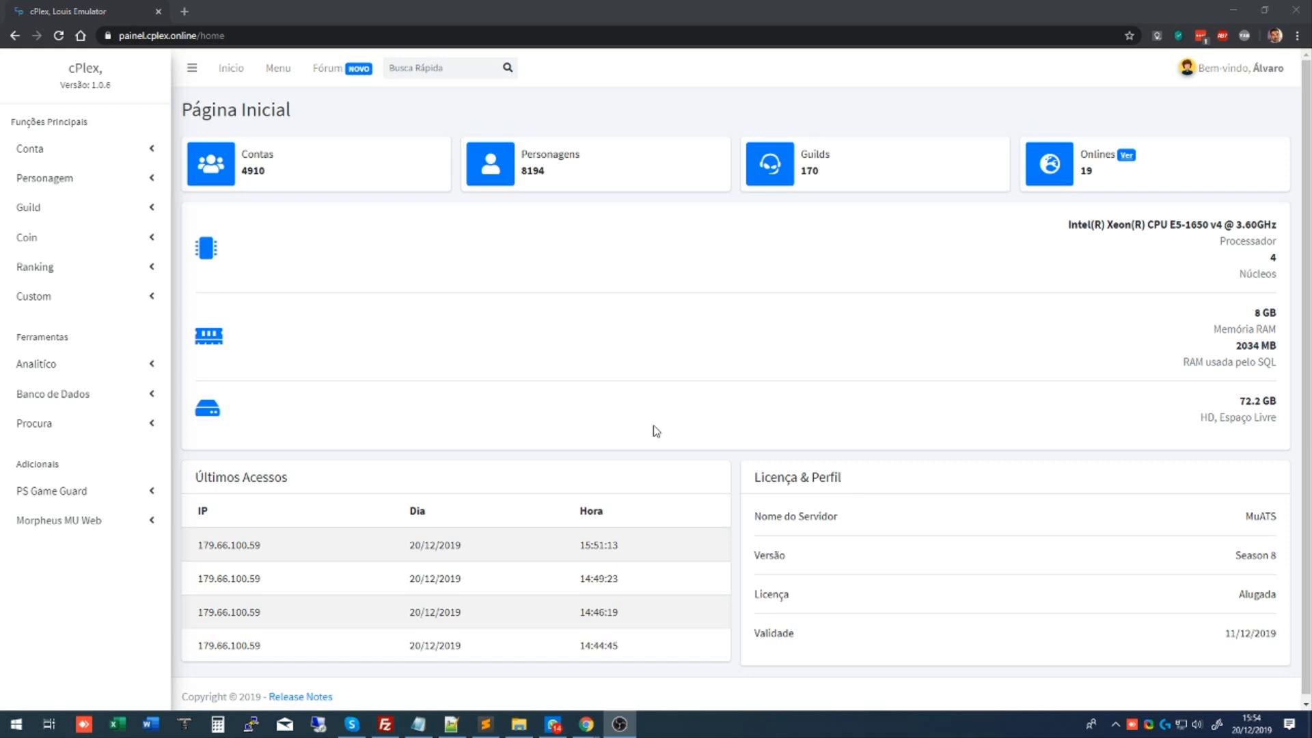
Open the cPlex forum from the panel and switch to its browser tab.
left_click(419, 723)
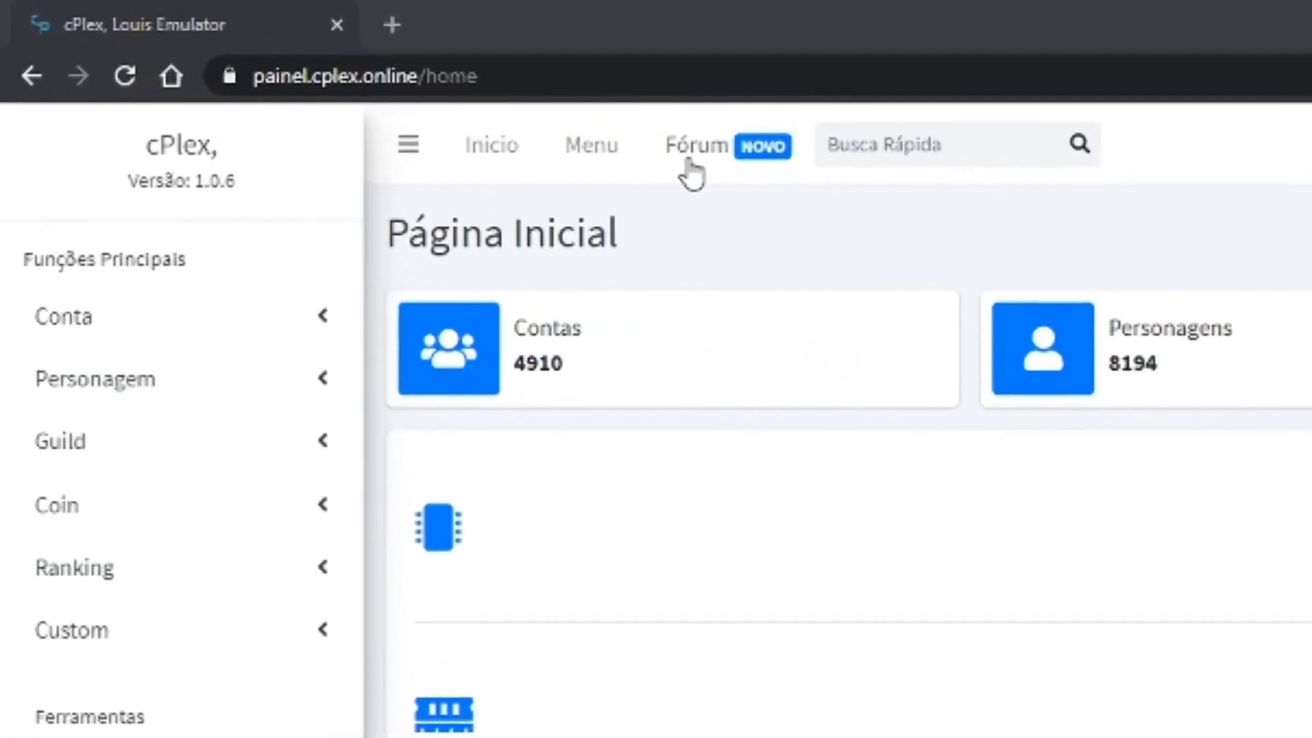
left_click(774, 186)
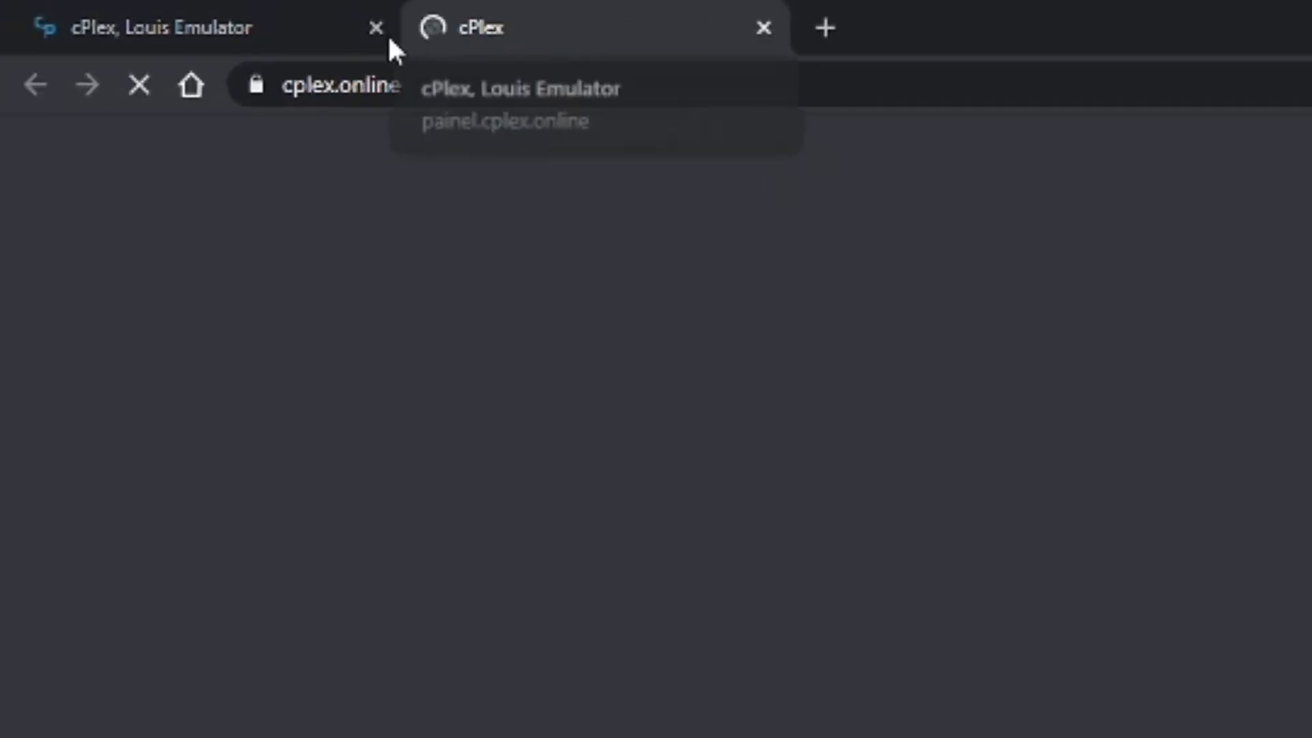
left_click(293, 28)
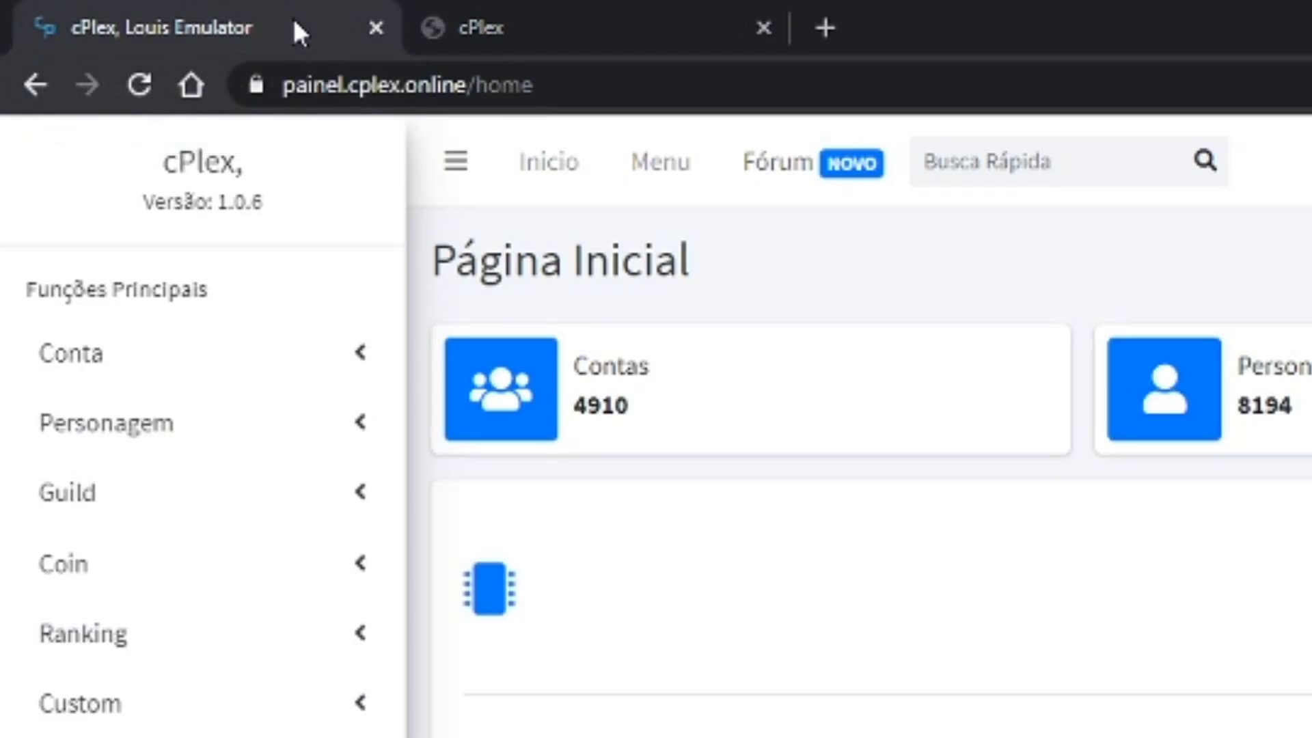
left_click(677, 179)
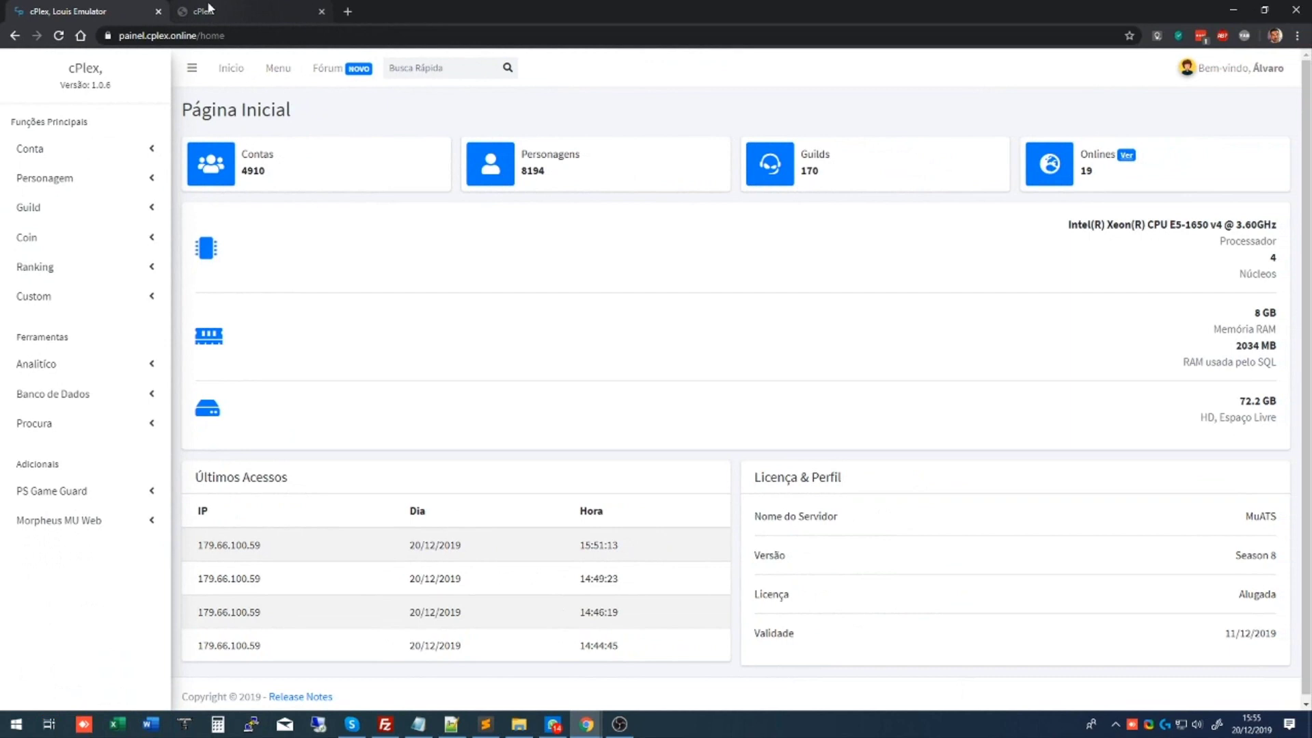
left_click(492, 21)
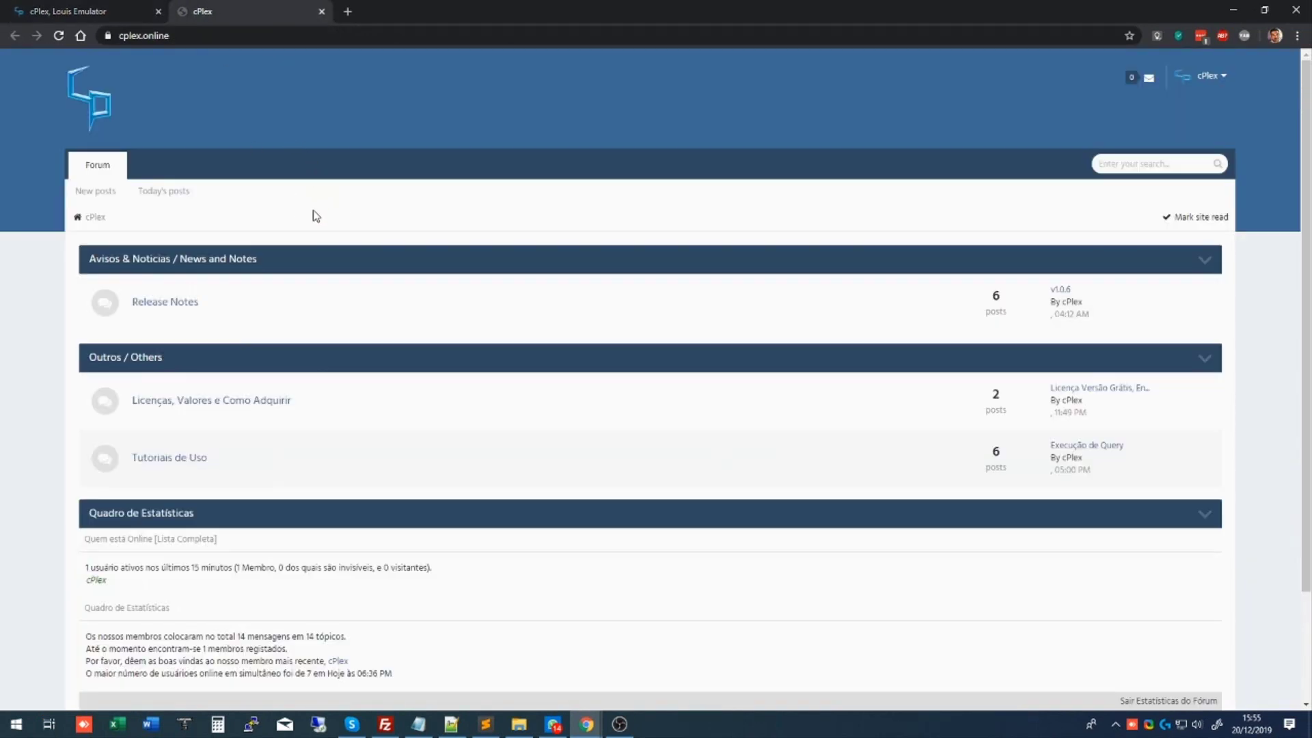
View the forum's Release Notes and Tutoriais de Uso topic lists, returning to the forum index after each.
left_click(159, 303)
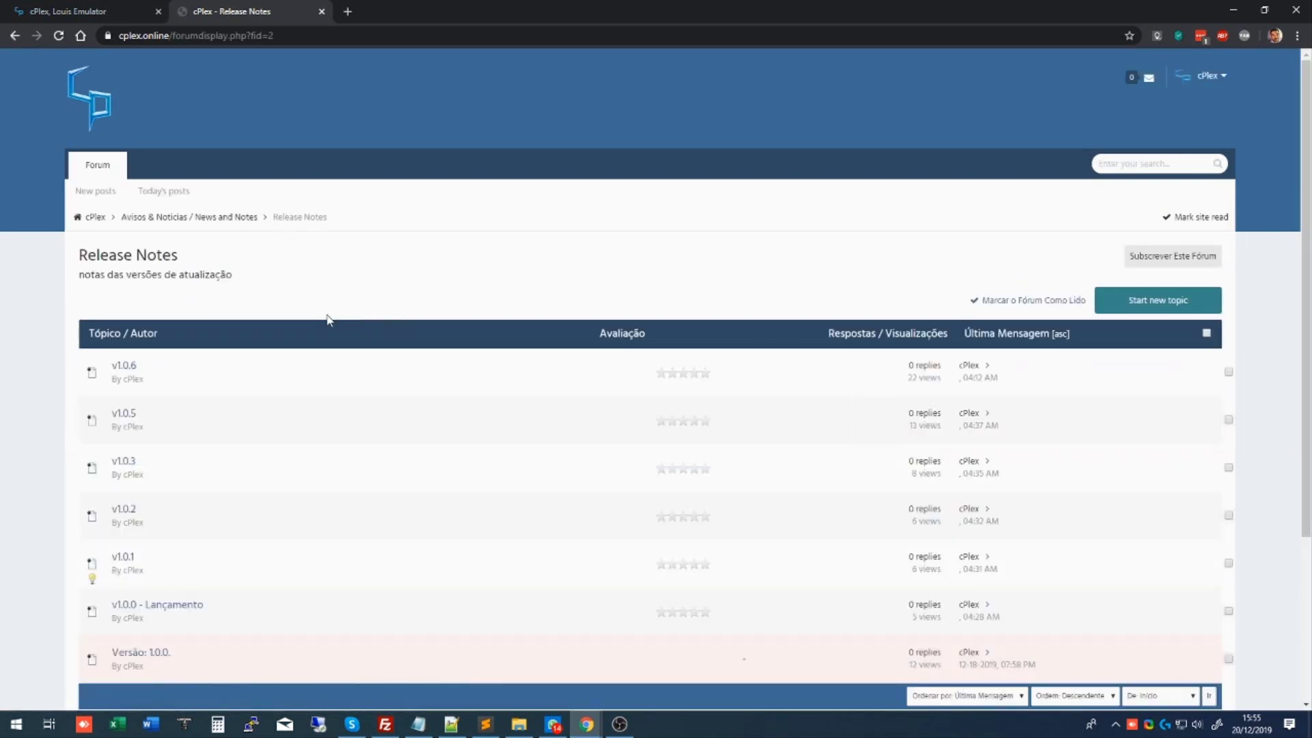
key("alt+Left")
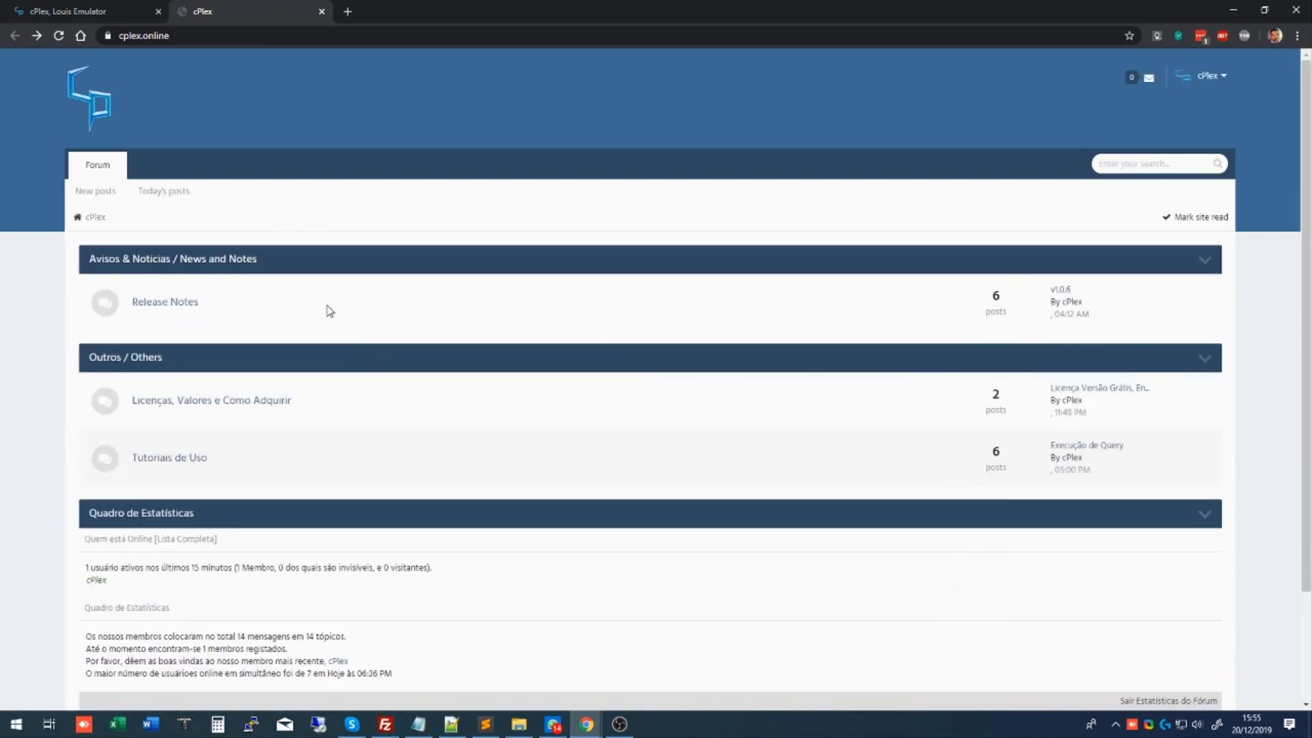
left_click(166, 460)
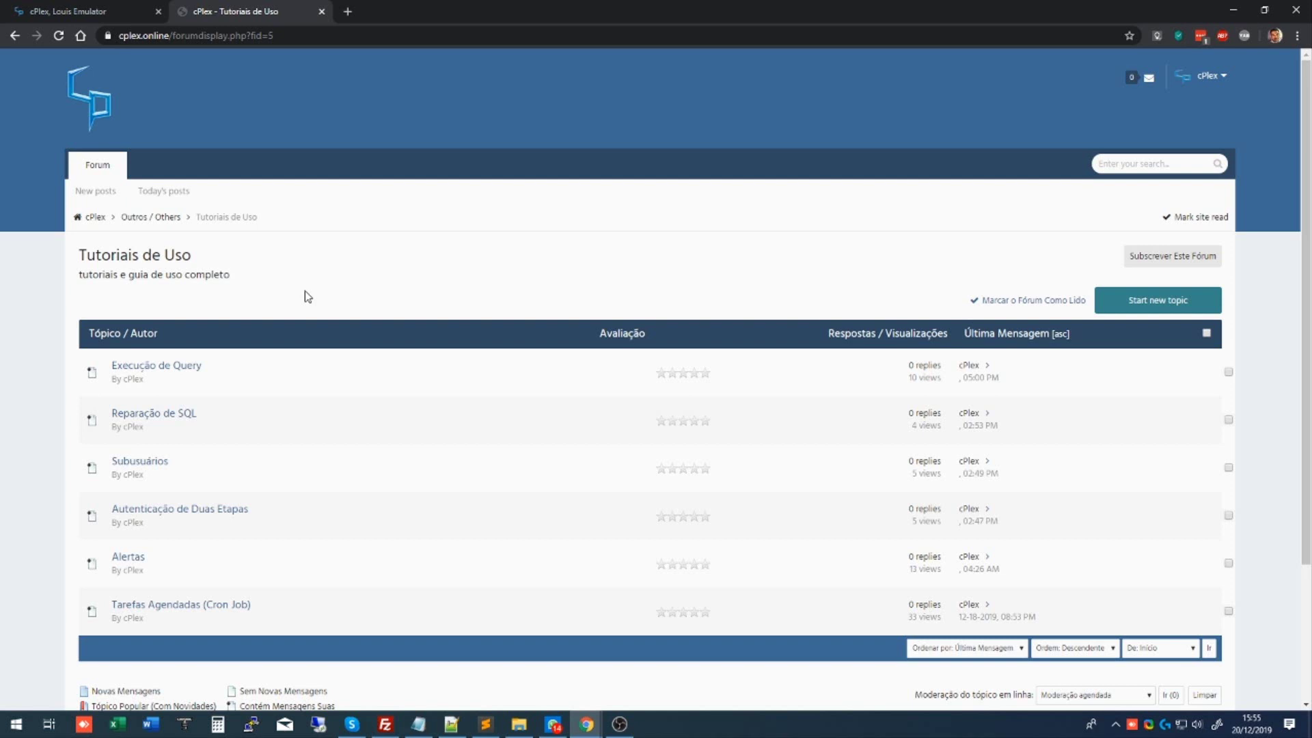
key("alt+Left")
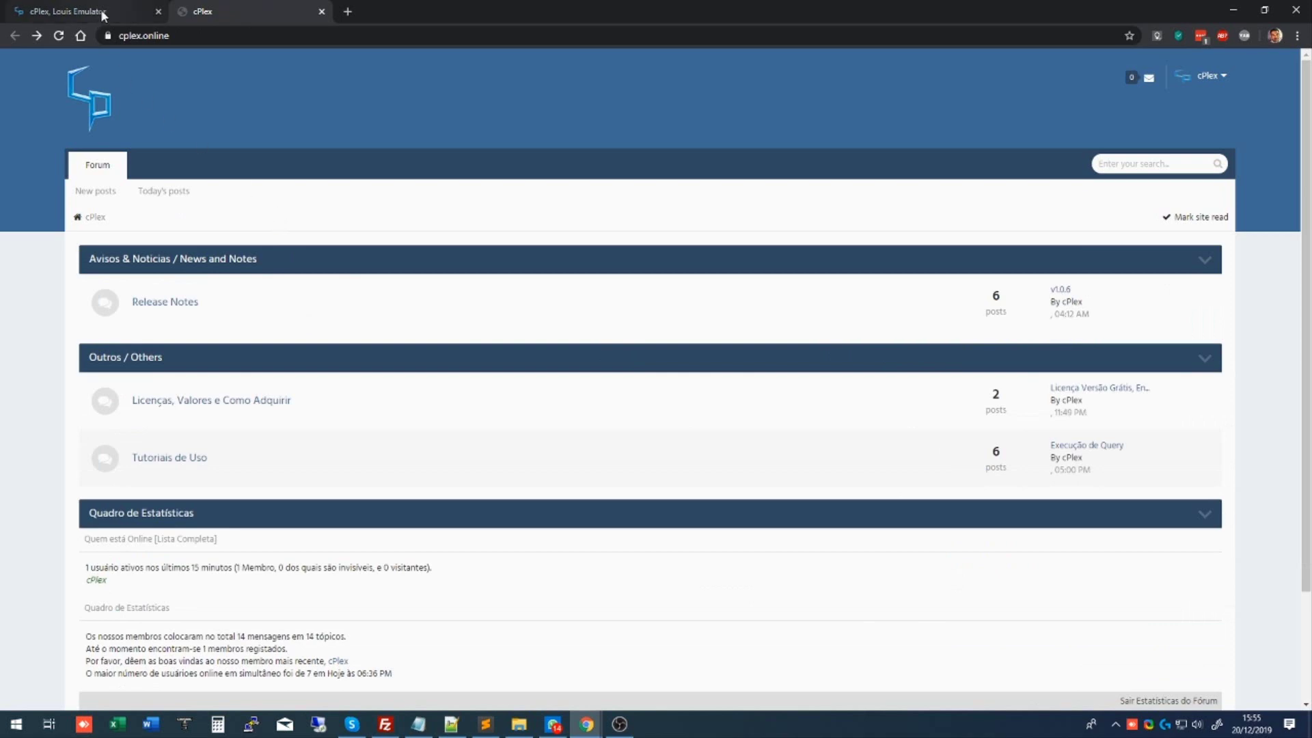
Open the Autenticação de Duas Etapas topic in Tutoriais de Uso and read its activation instructions.
left_click(174, 462)
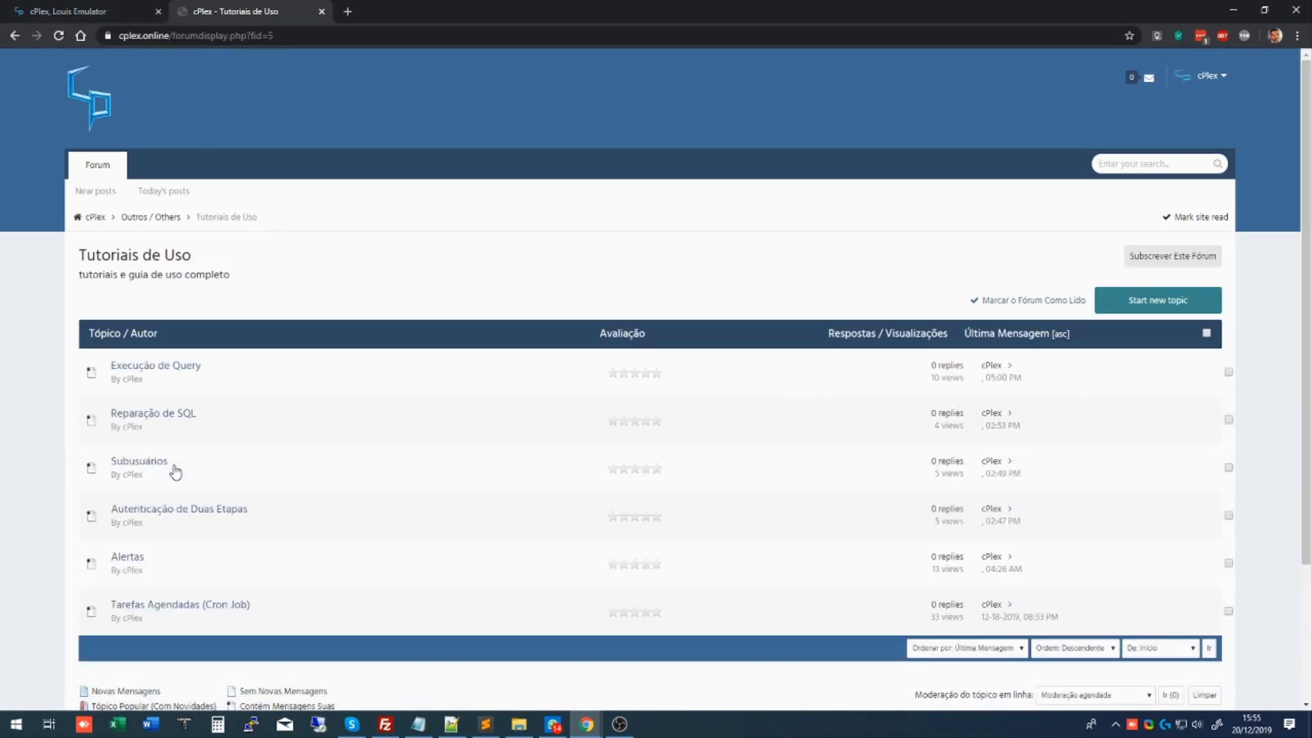
scroll(176, 471, "down", 1)
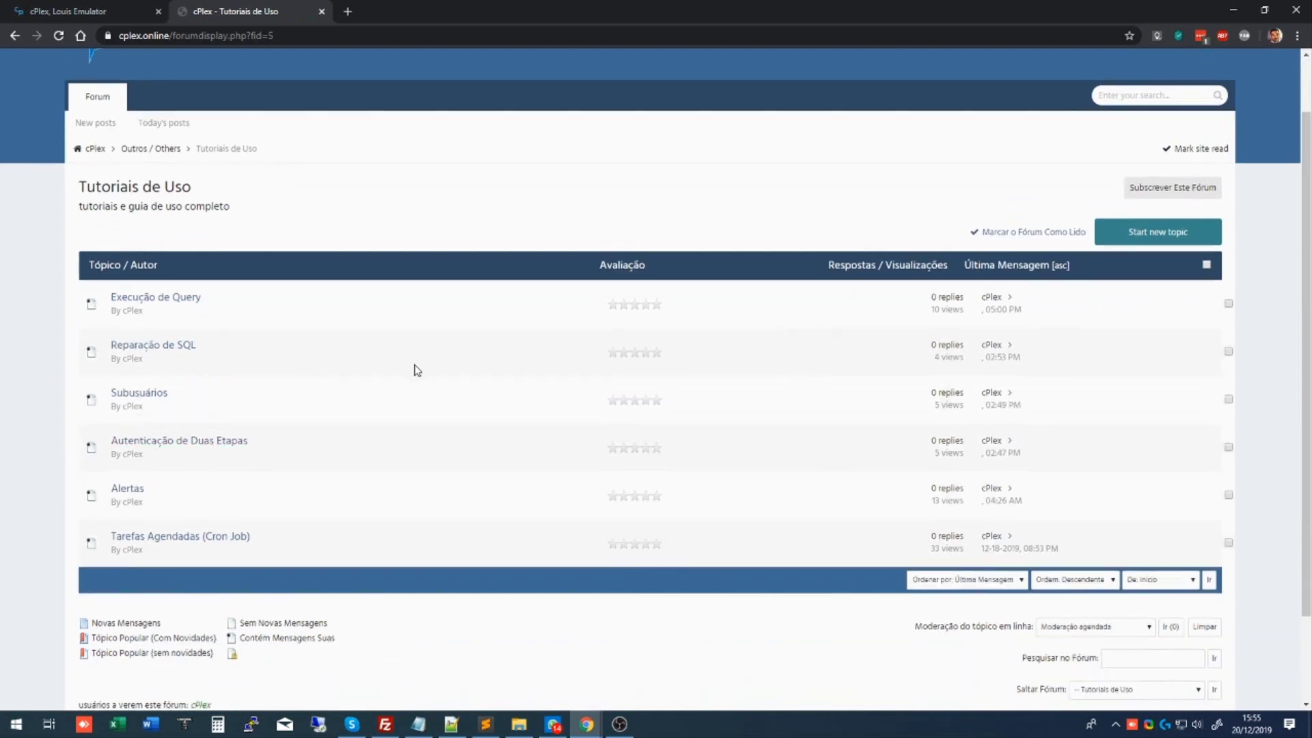
left_click(181, 443)
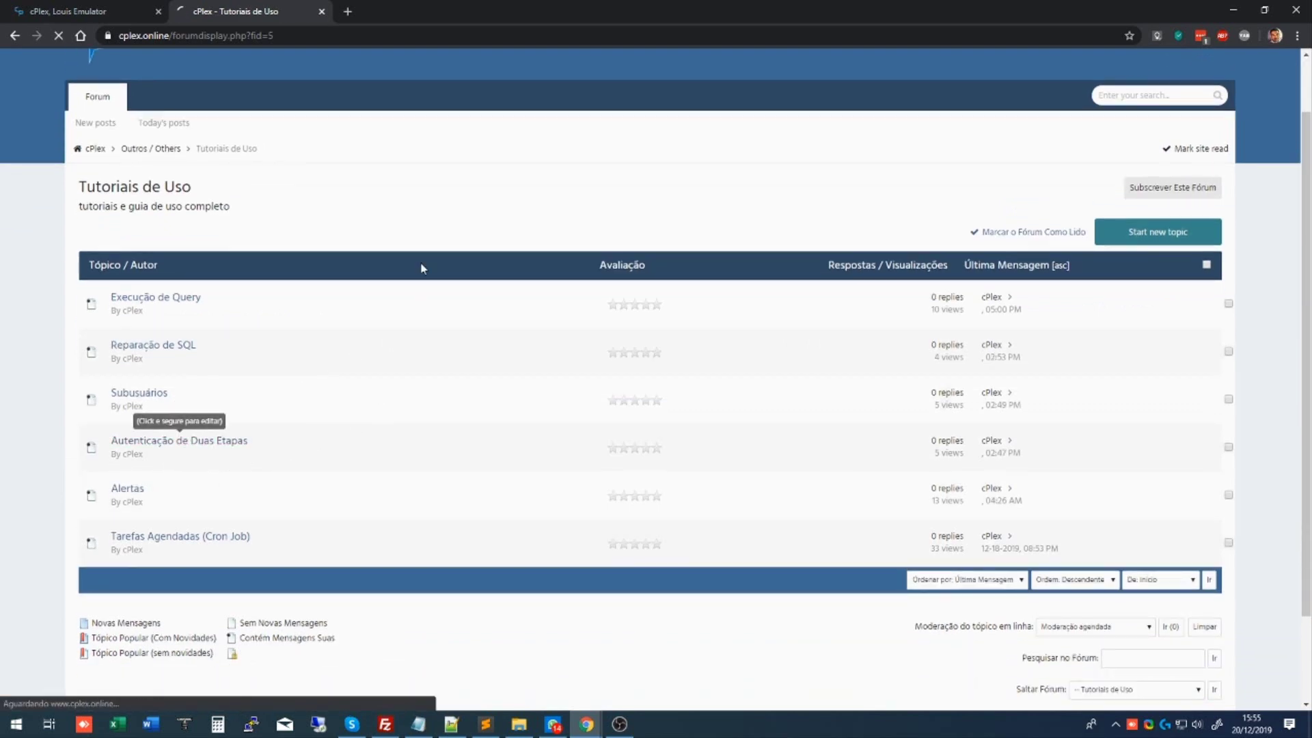
scroll(527, 410, "down", 5)
scroll(522, 400, "up", 3)
scroll(450, 457, "down", 1)
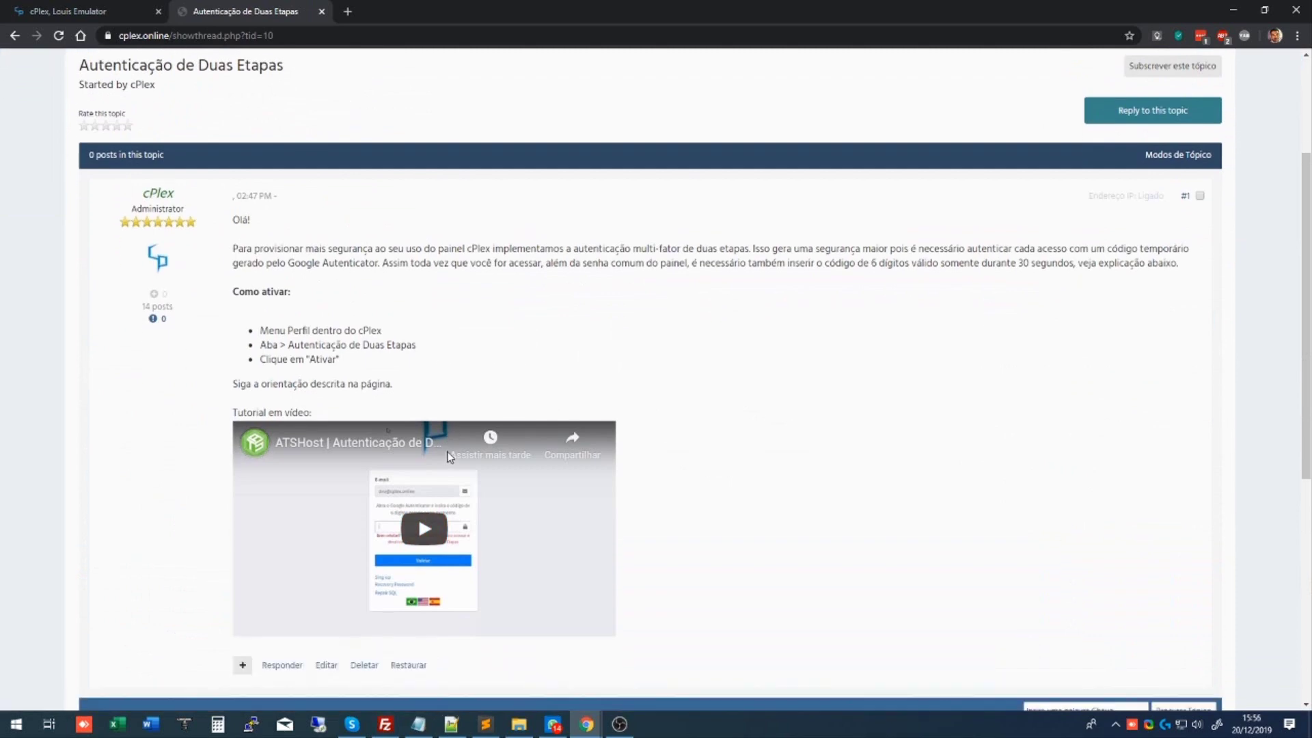
left_click_drag(243, 232, 541, 348)
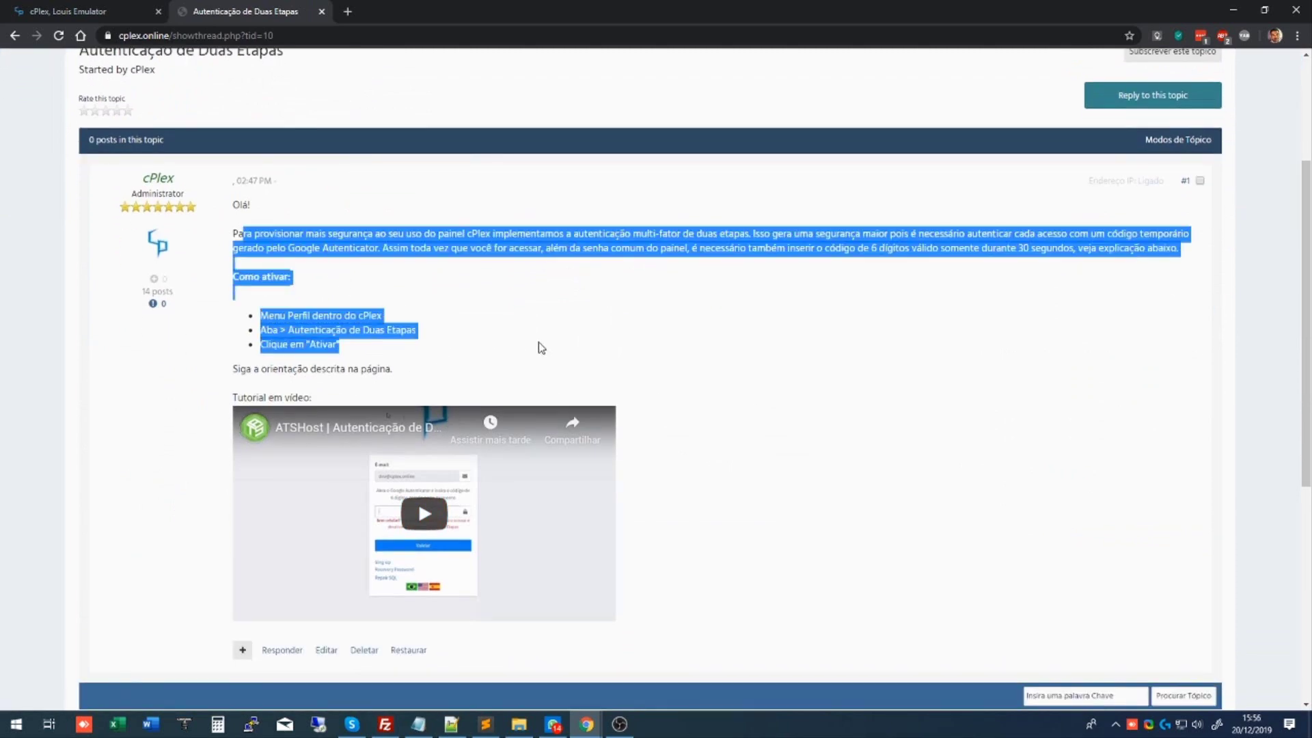
left_click(541, 348)
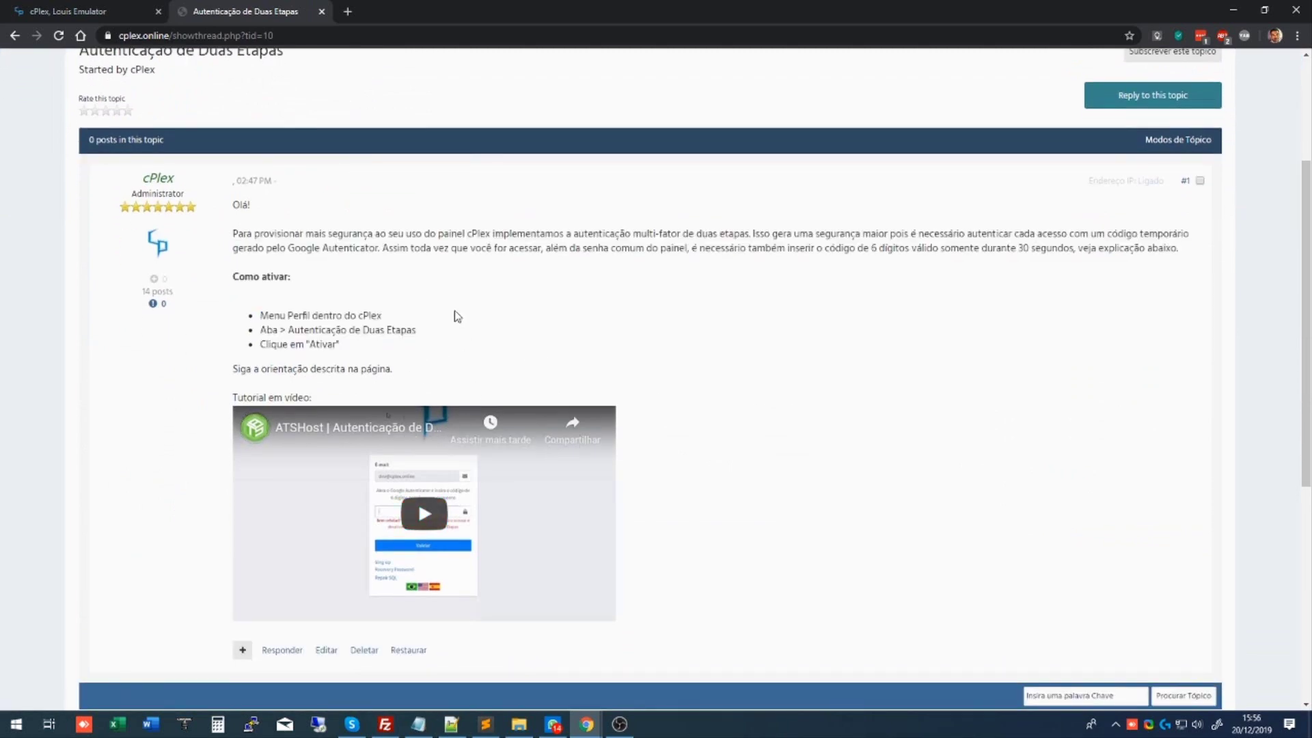
Leave the tutorial topic and close the forum, returning to the cPlex panel.
key("alt+Left")
scroll(317, 343, "up", 2)
left_click(139, 14)
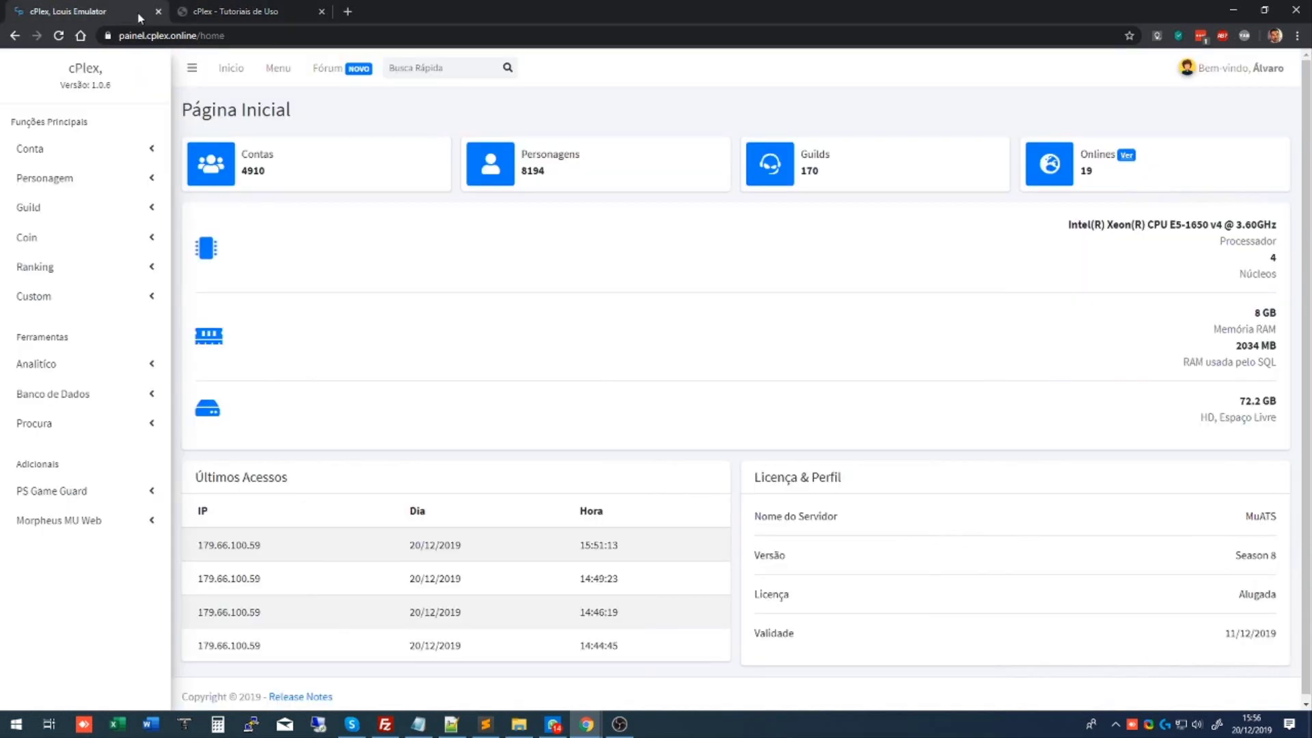
left_click(322, 11)
Open the Alertas page and review the alert types offered for a new alert.
left_click(280, 70)
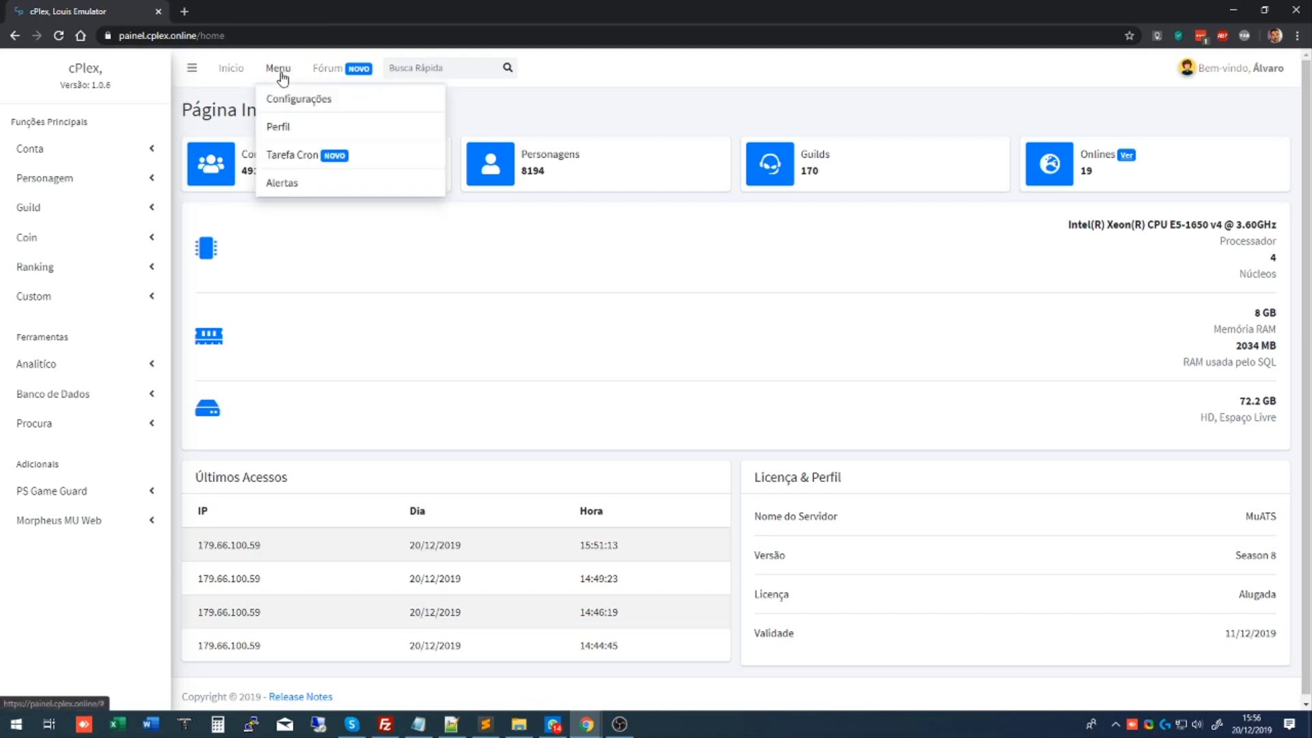
left_click(272, 186)
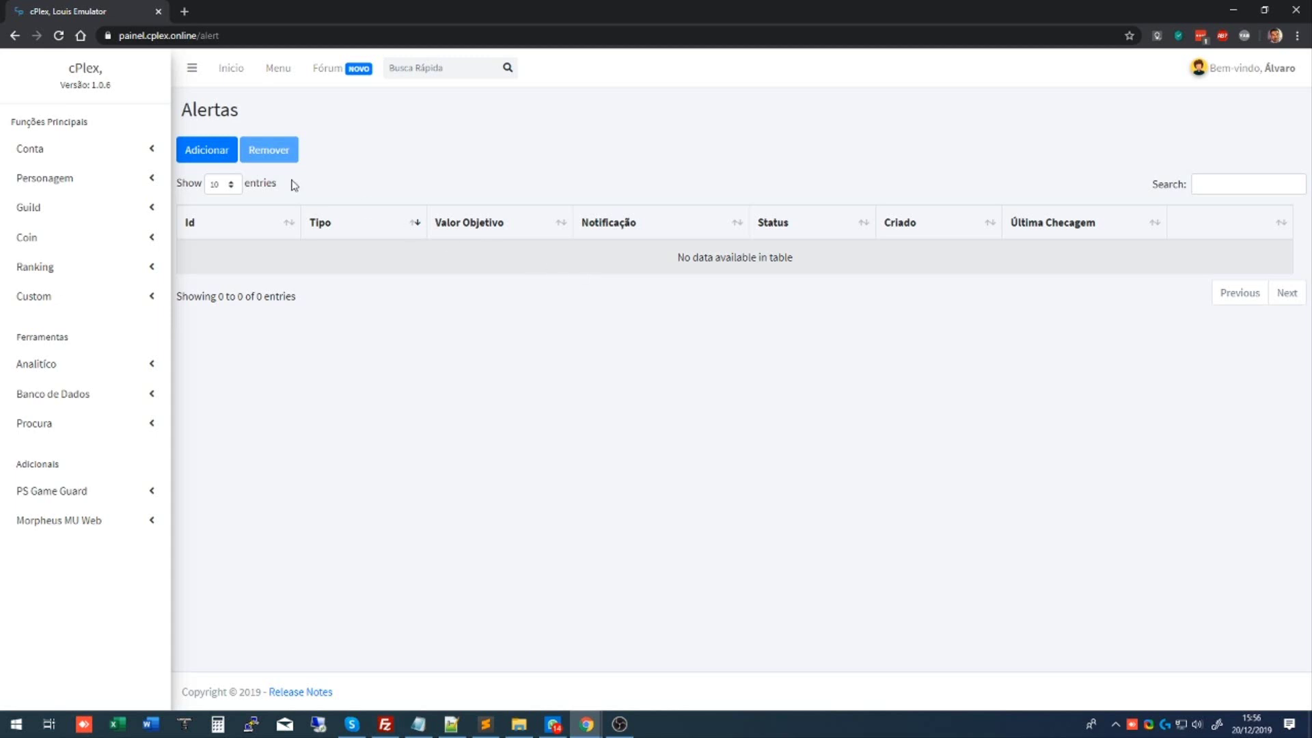
left_click(213, 154)
left_click(614, 172)
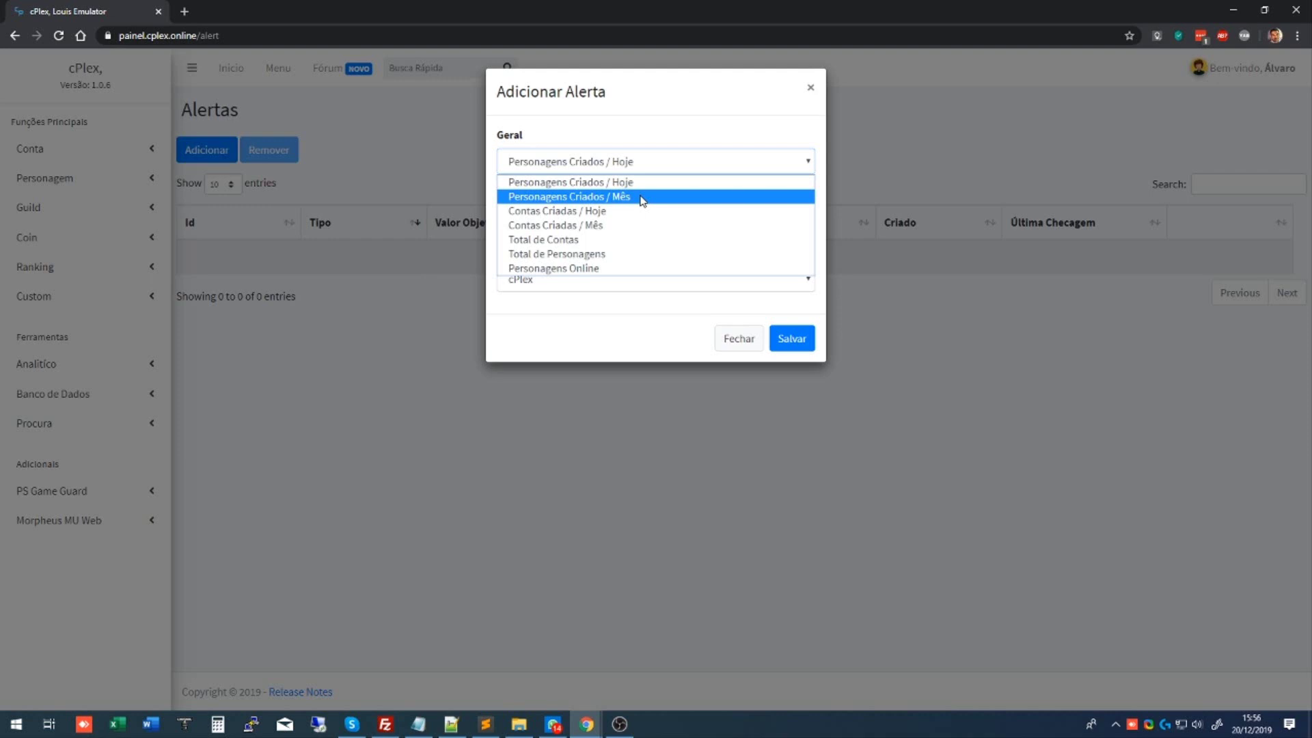
left_click(654, 139)
left_click(634, 163)
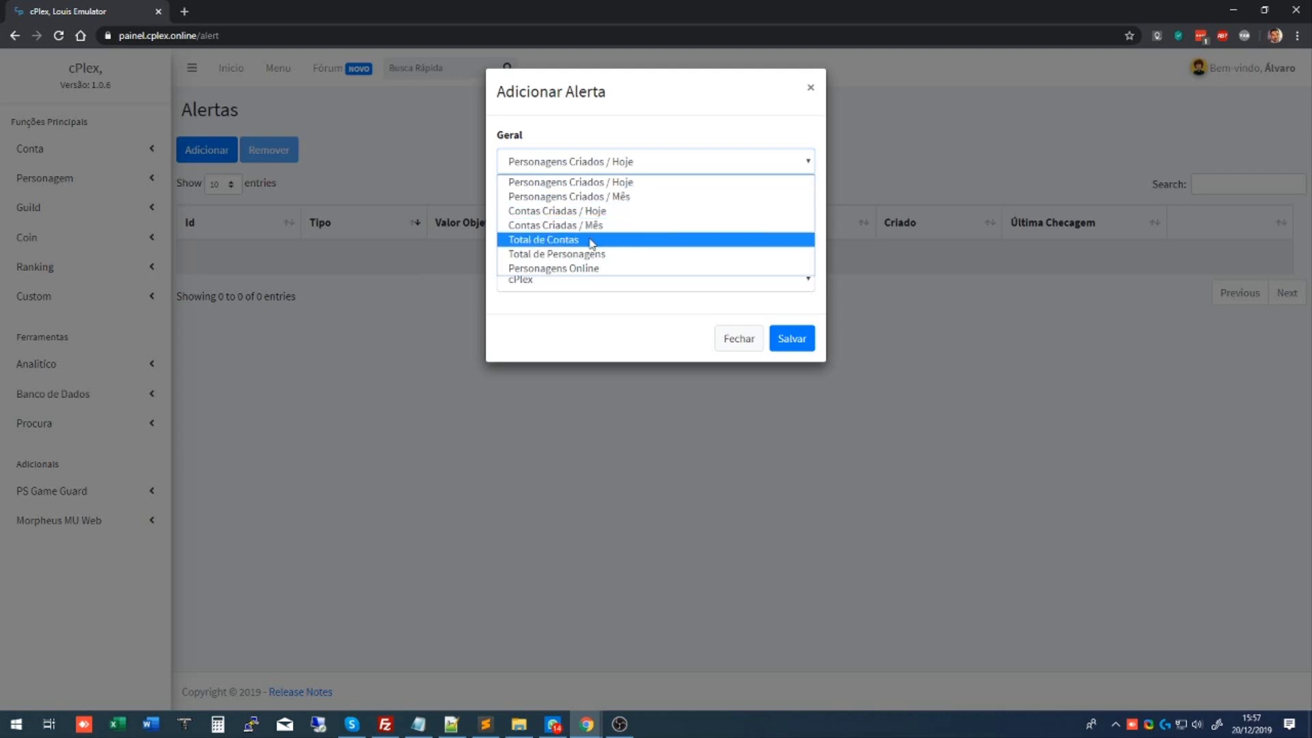
Try to add a Total de Contas alert with a target value of 100 and cPlex notification.
left_click(555, 241)
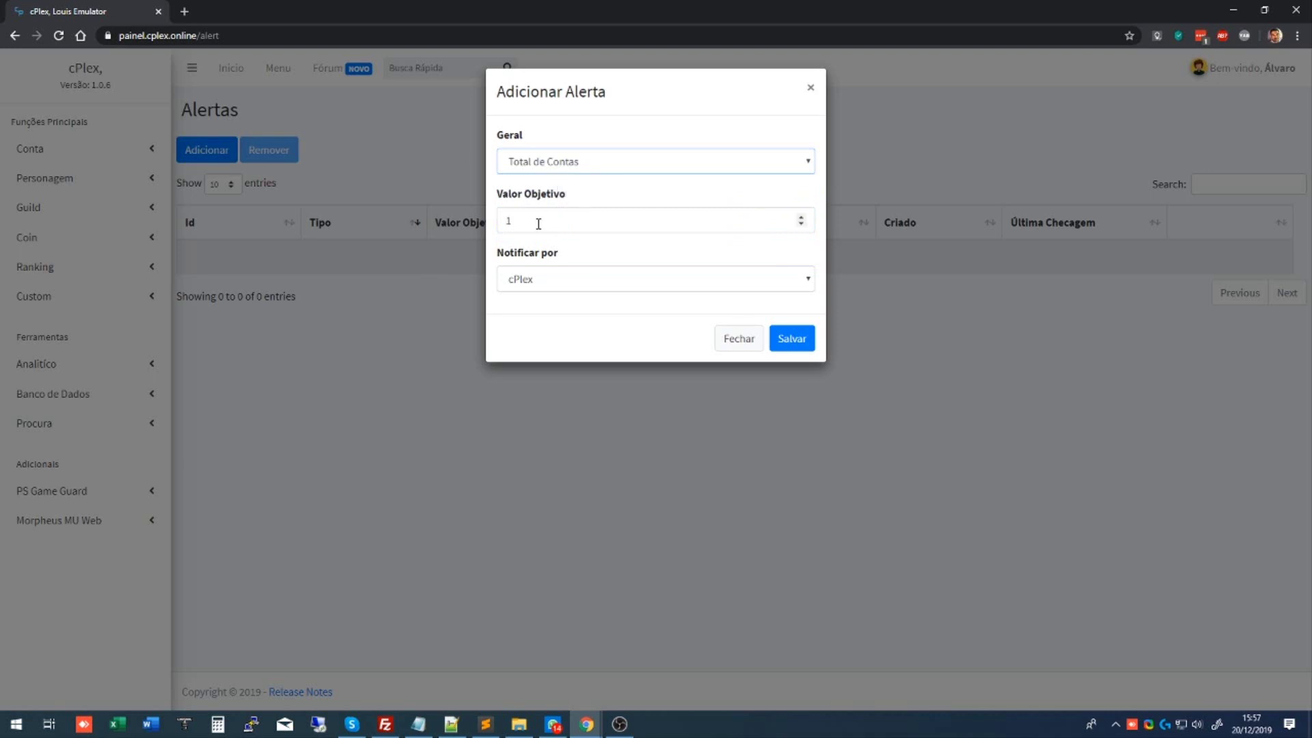
left_click(510, 223)
double_click(509, 222)
type("100")
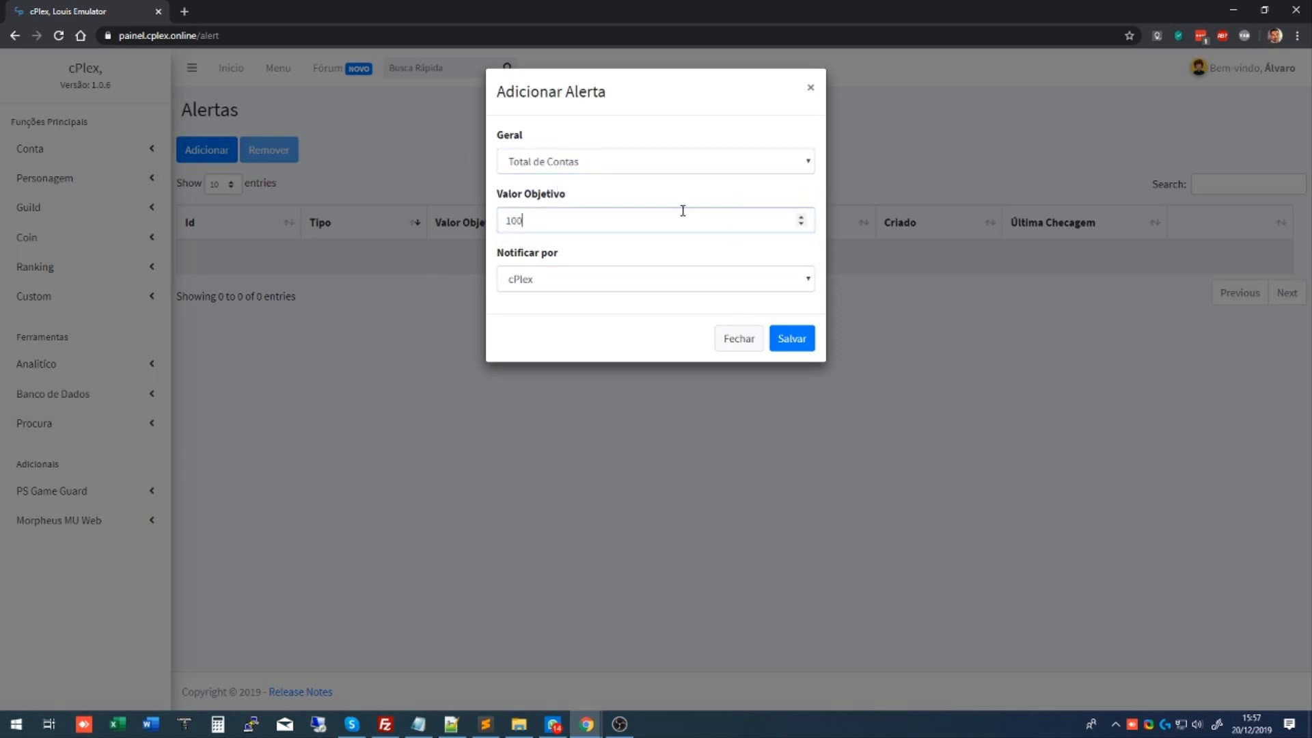
left_click(638, 282)
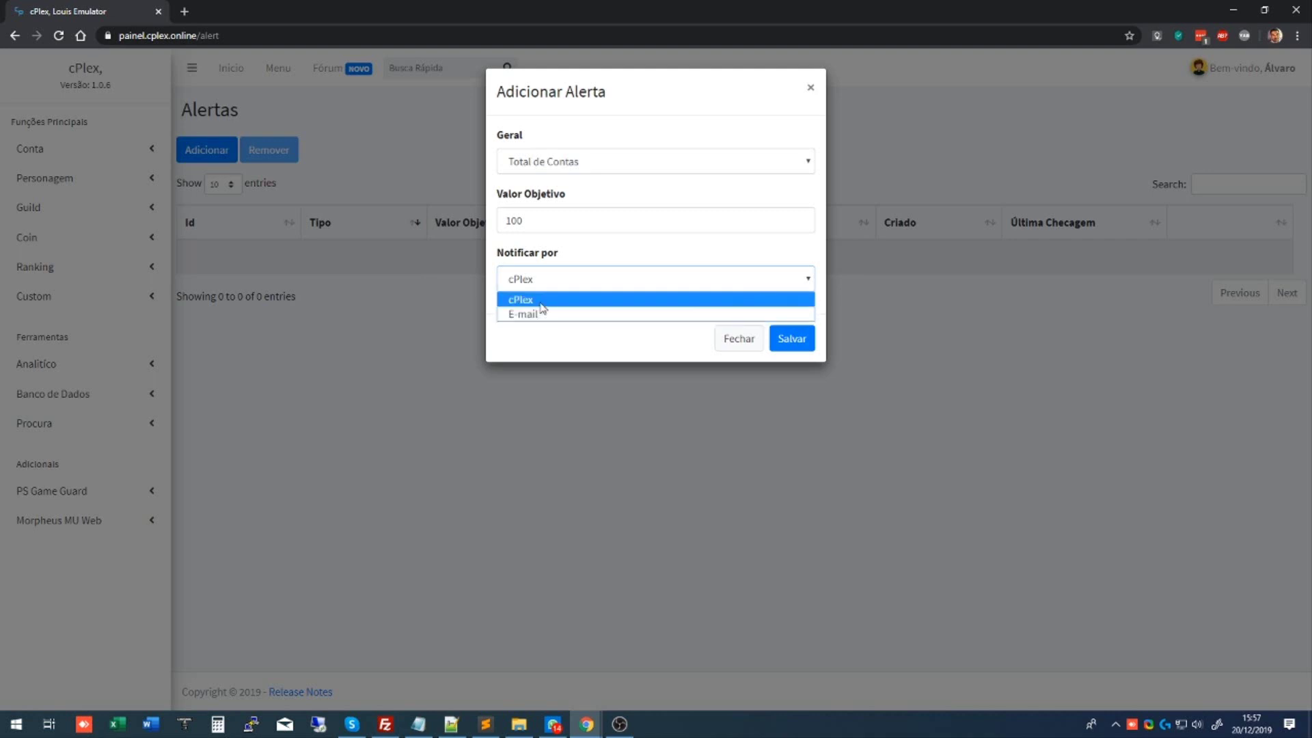
left_click(567, 260)
left_click(547, 281)
left_click(527, 301)
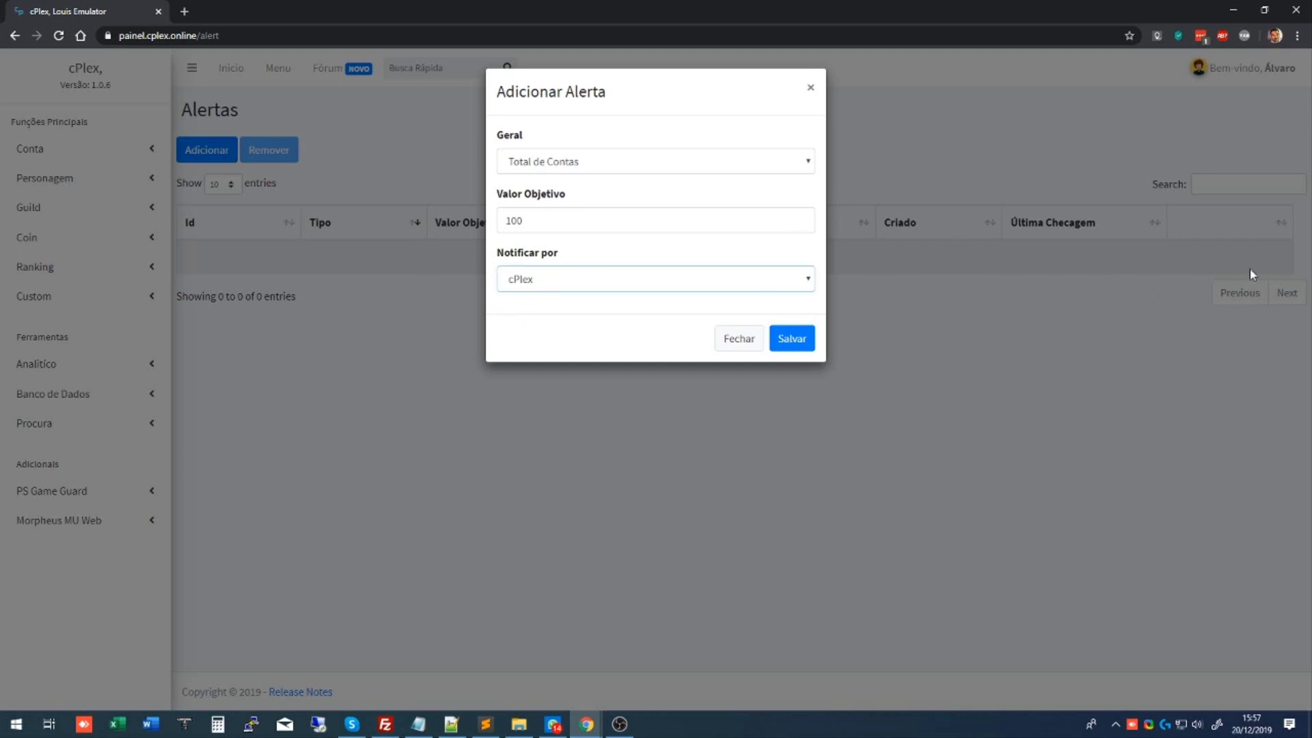
left_click(777, 332)
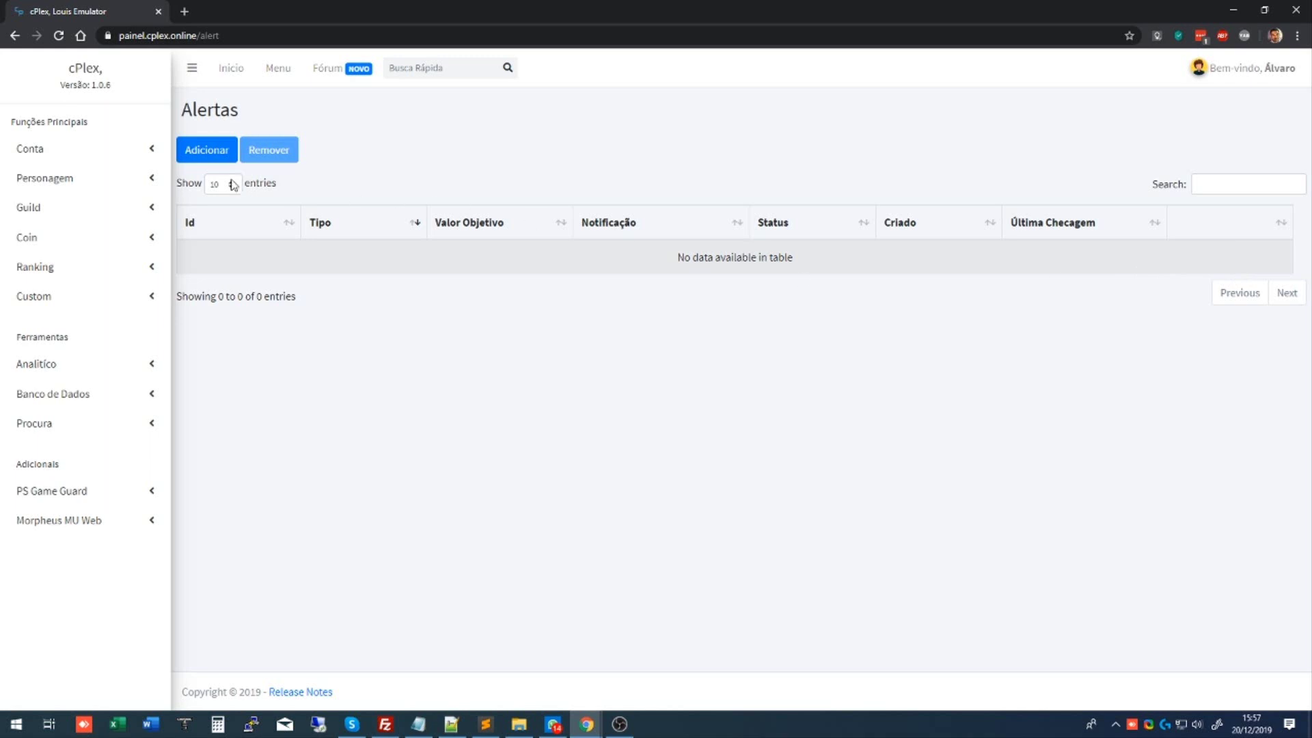
left_click(208, 158)
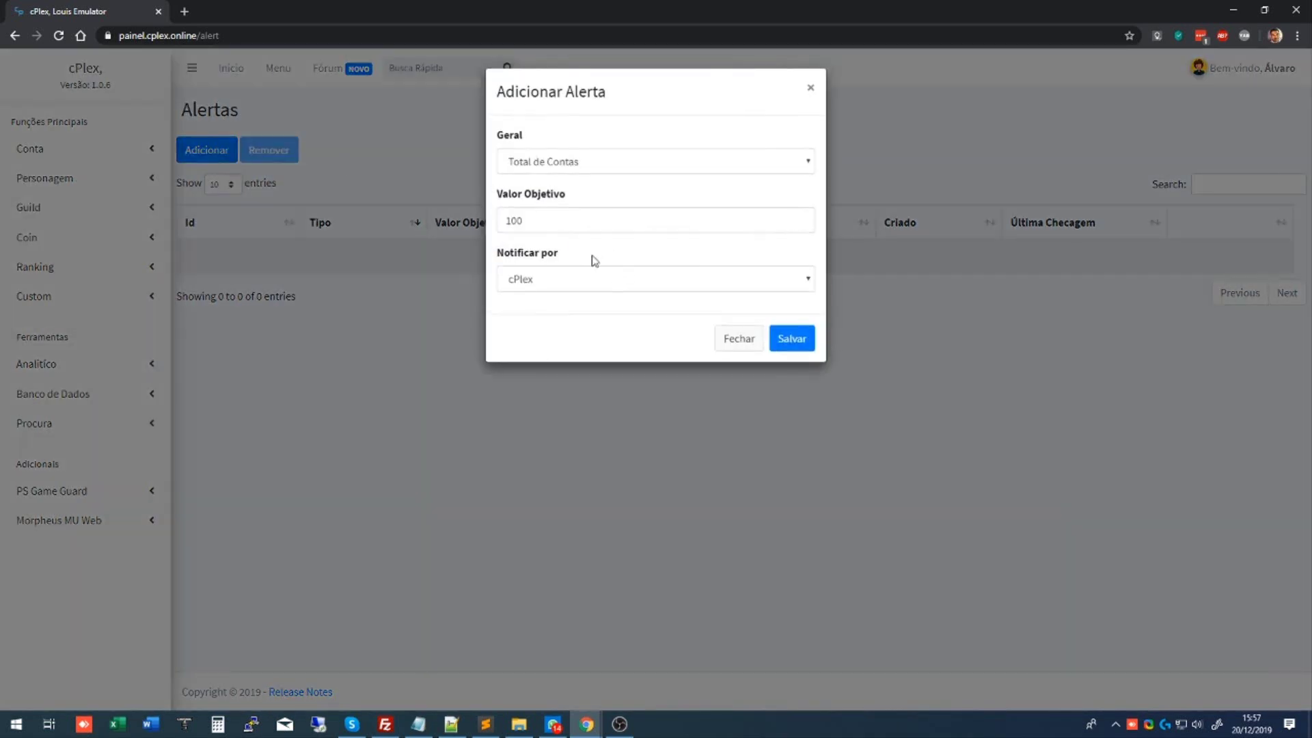
left_click(732, 345)
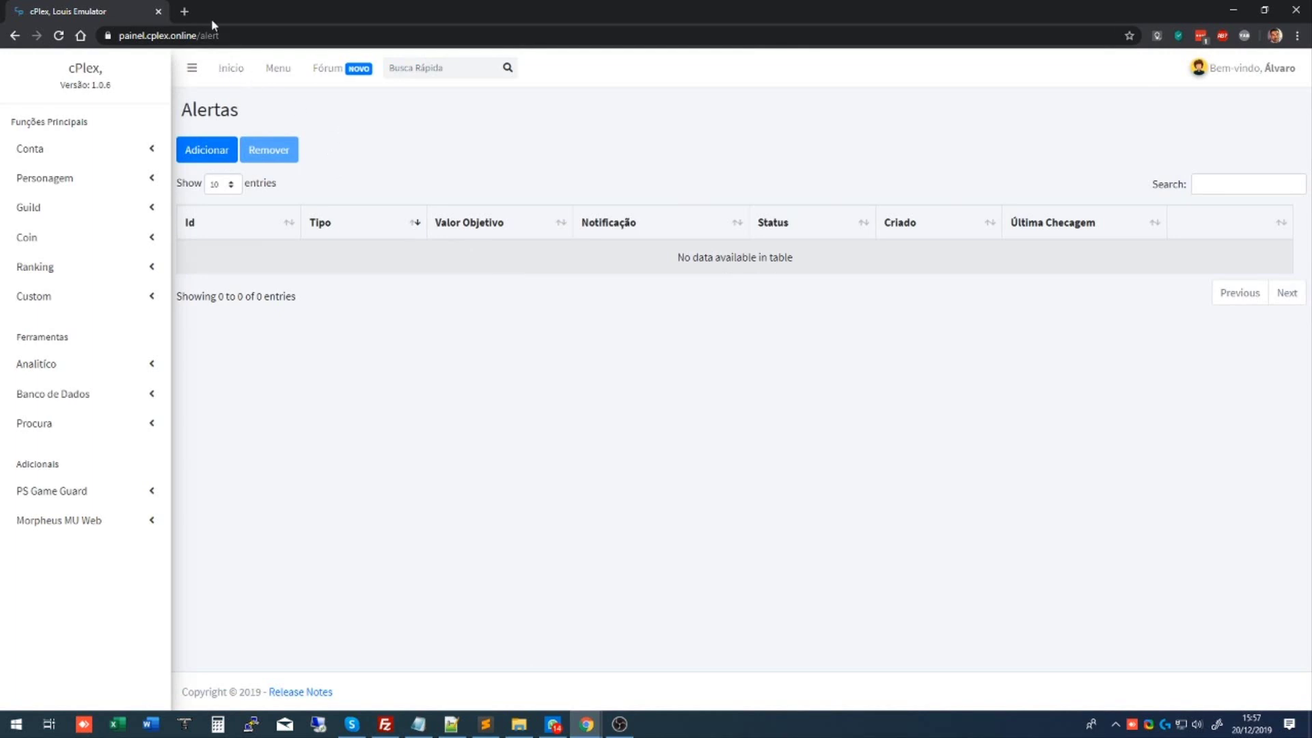
Return to the panel's home page and check the Onlines count.
left_click(237, 72)
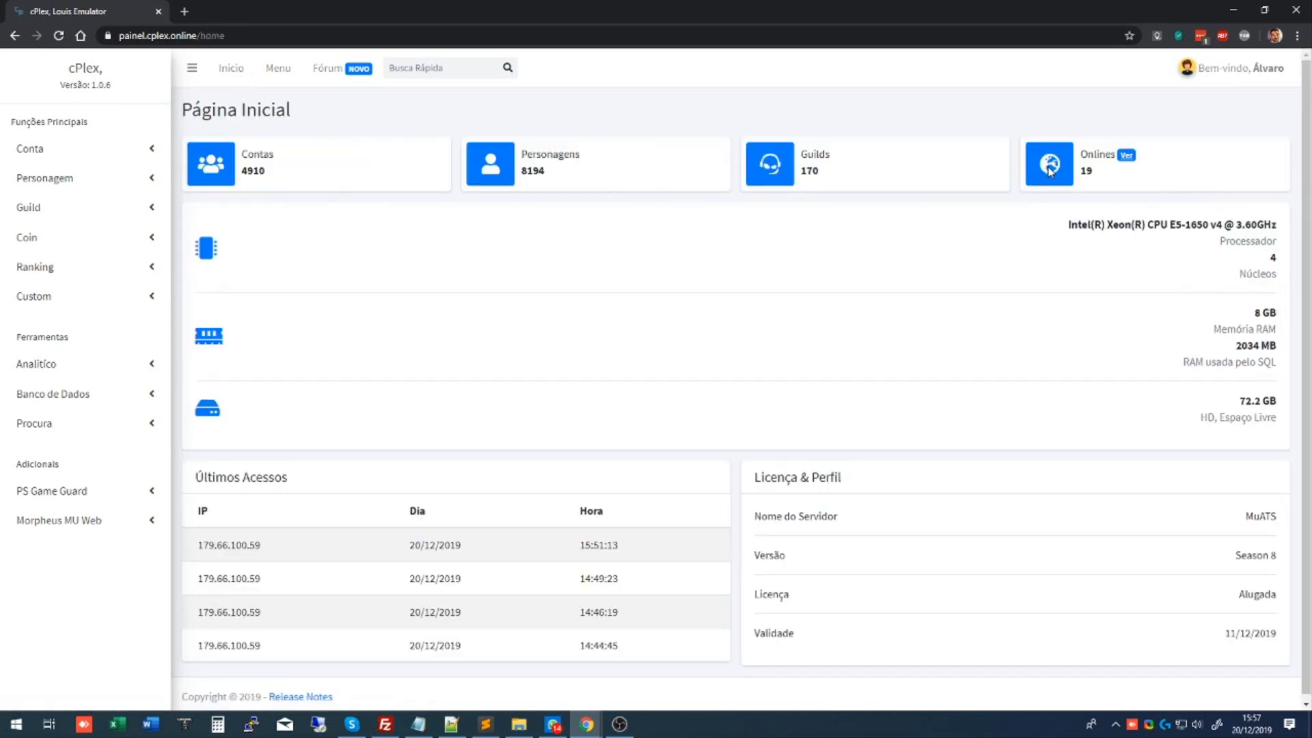
double_click(1083, 171)
left_click(1089, 176)
Start a new alert on the Alertas page with Personagens Online as its type.
left_click(281, 71)
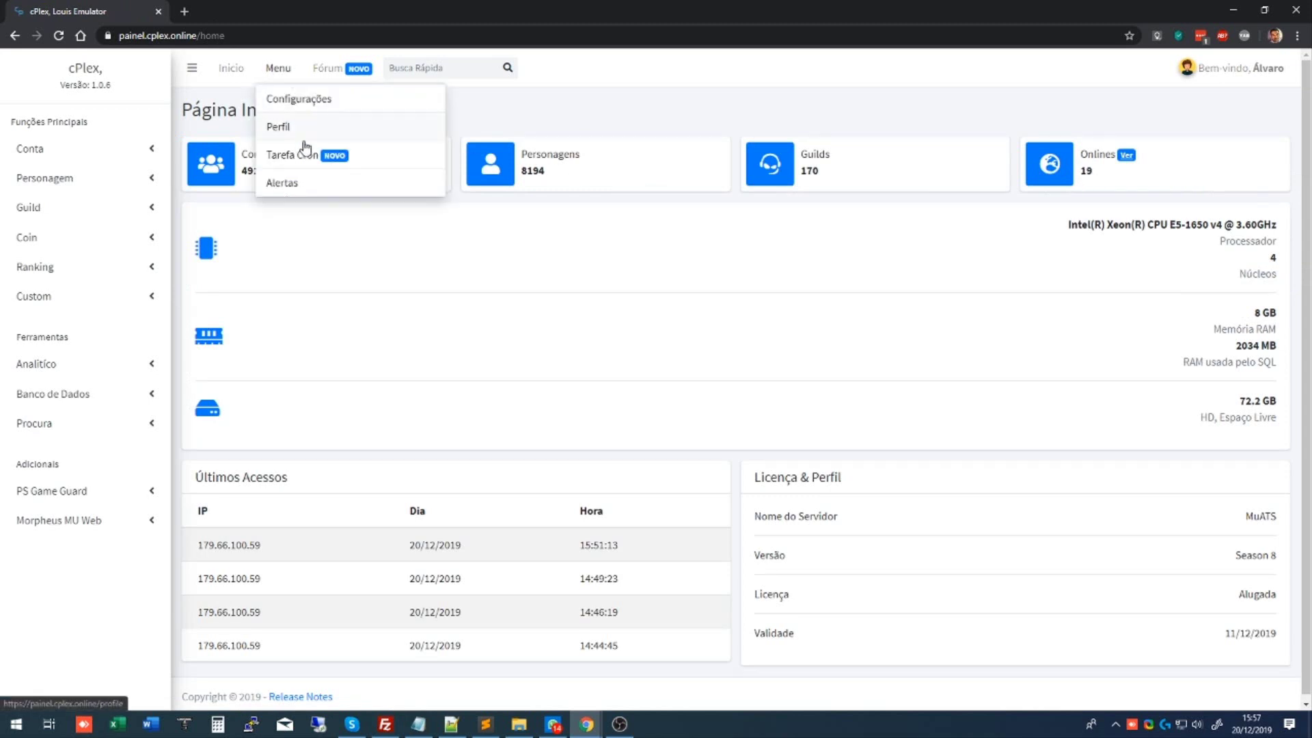
left_click(298, 182)
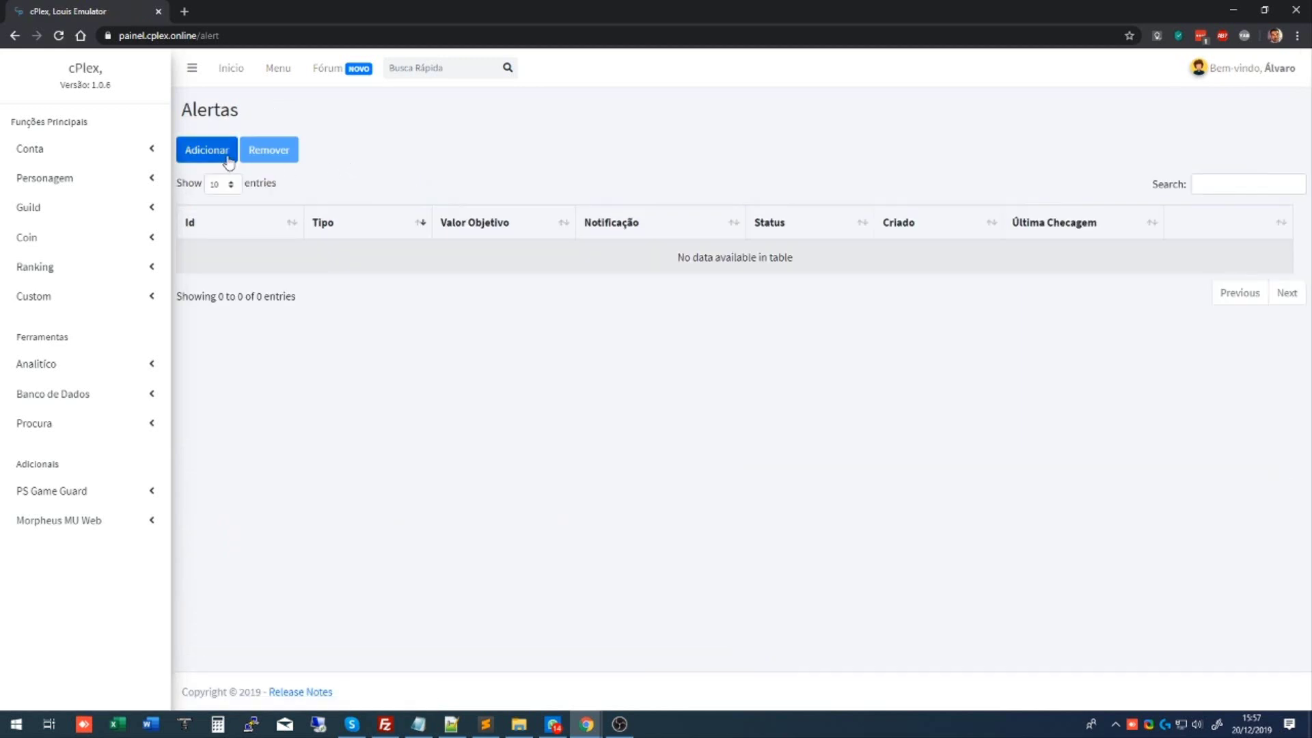
left_click(228, 161)
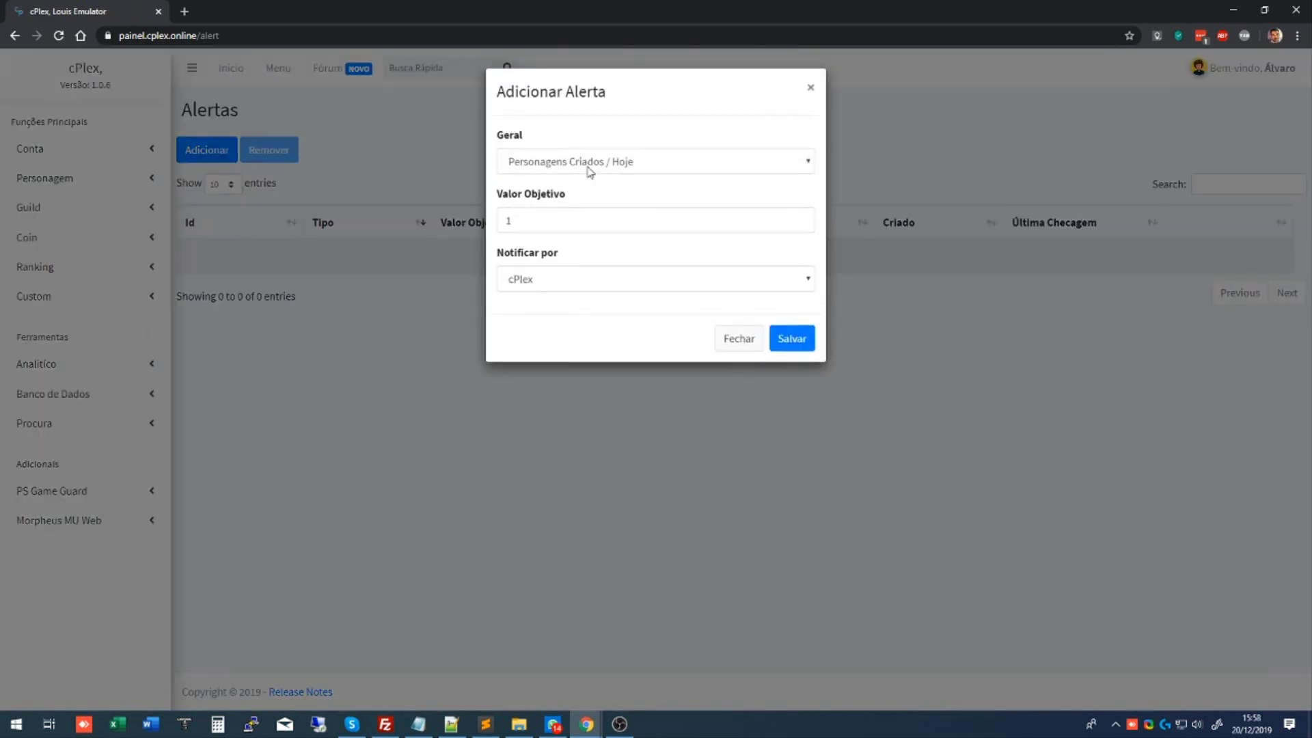
left_click(590, 171)
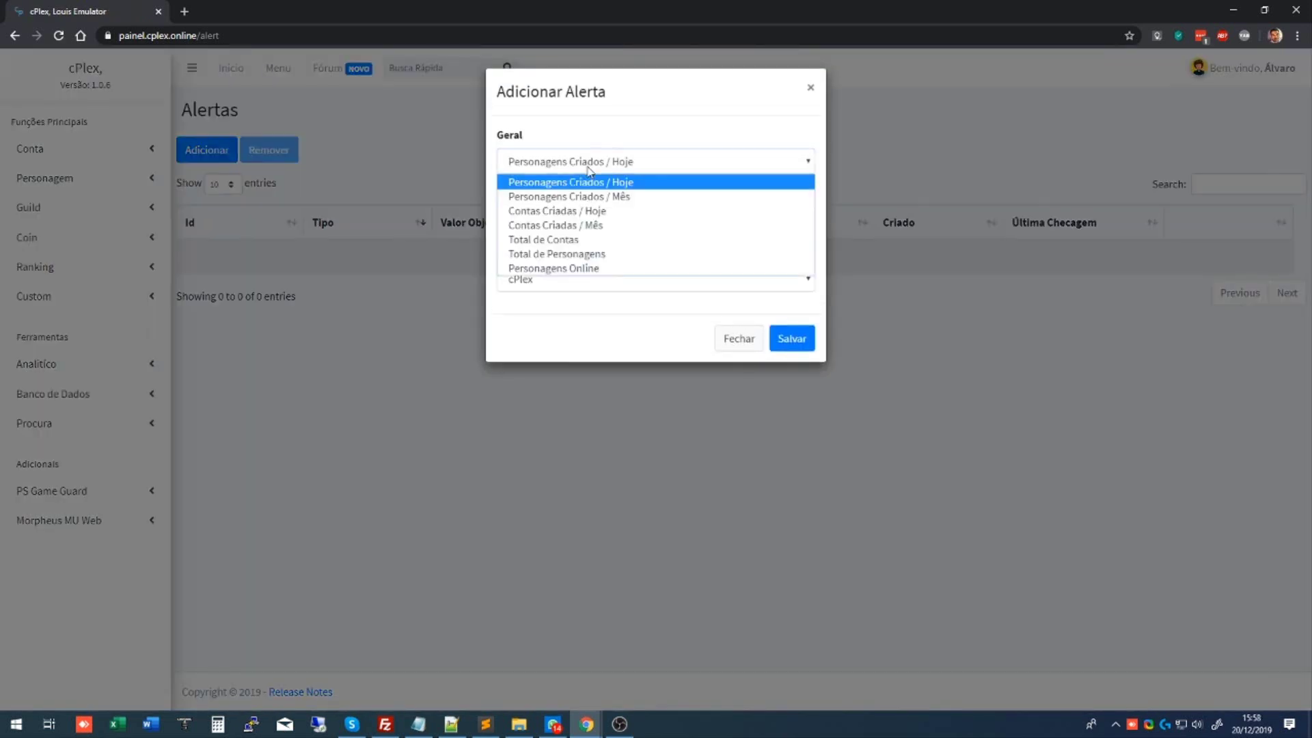
left_click(557, 271)
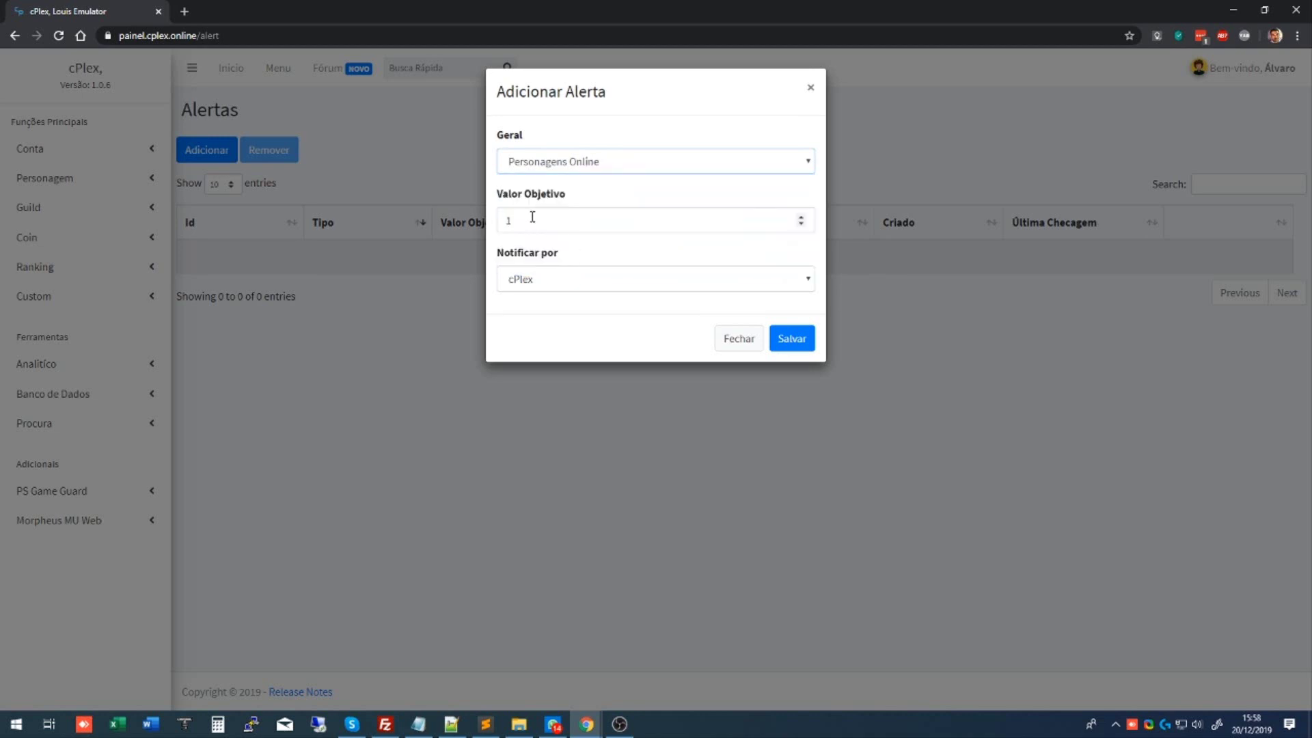
Set the new alert's target value to 15 and its notification method to E-mail.
double_click(539, 220)
type("15")
left_click(559, 272)
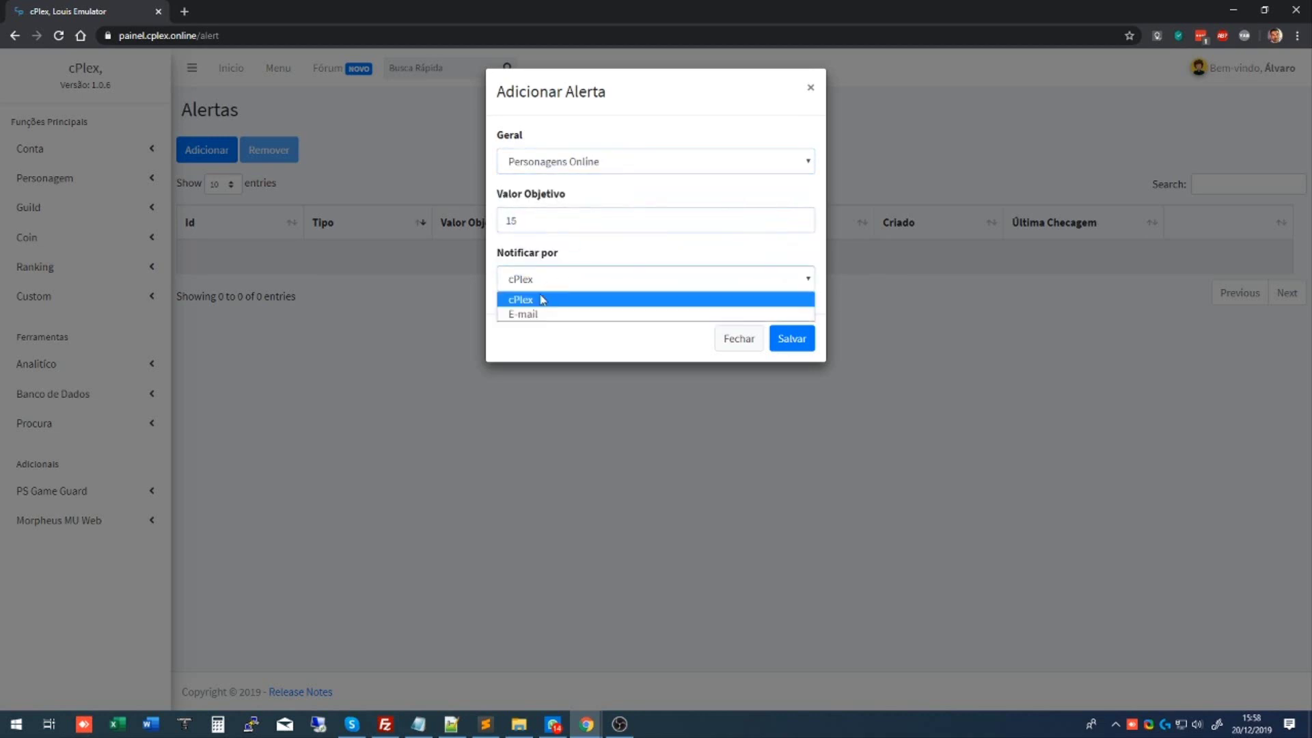
left_click(530, 308)
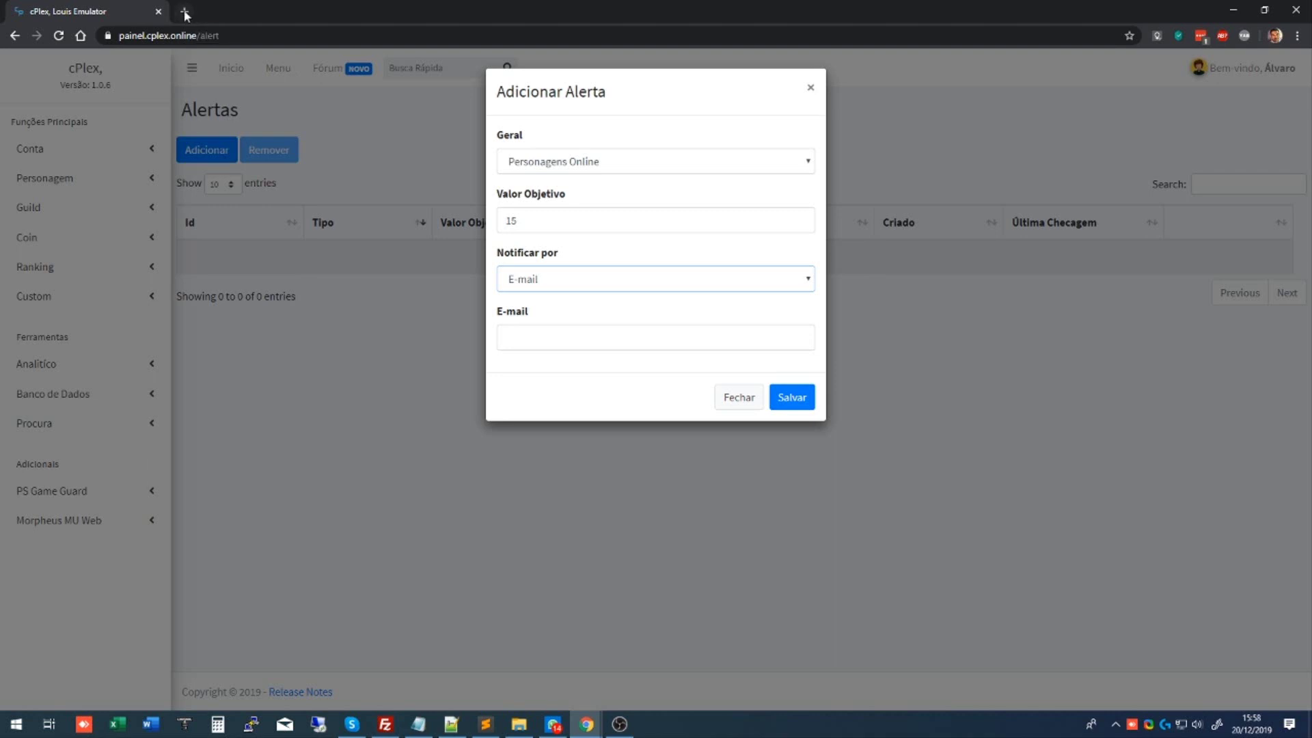
Open the 10 Minute Mail site alongside the panel and copy the temporary e-mail address it provides.
left_click(185, 14)
type("10min")
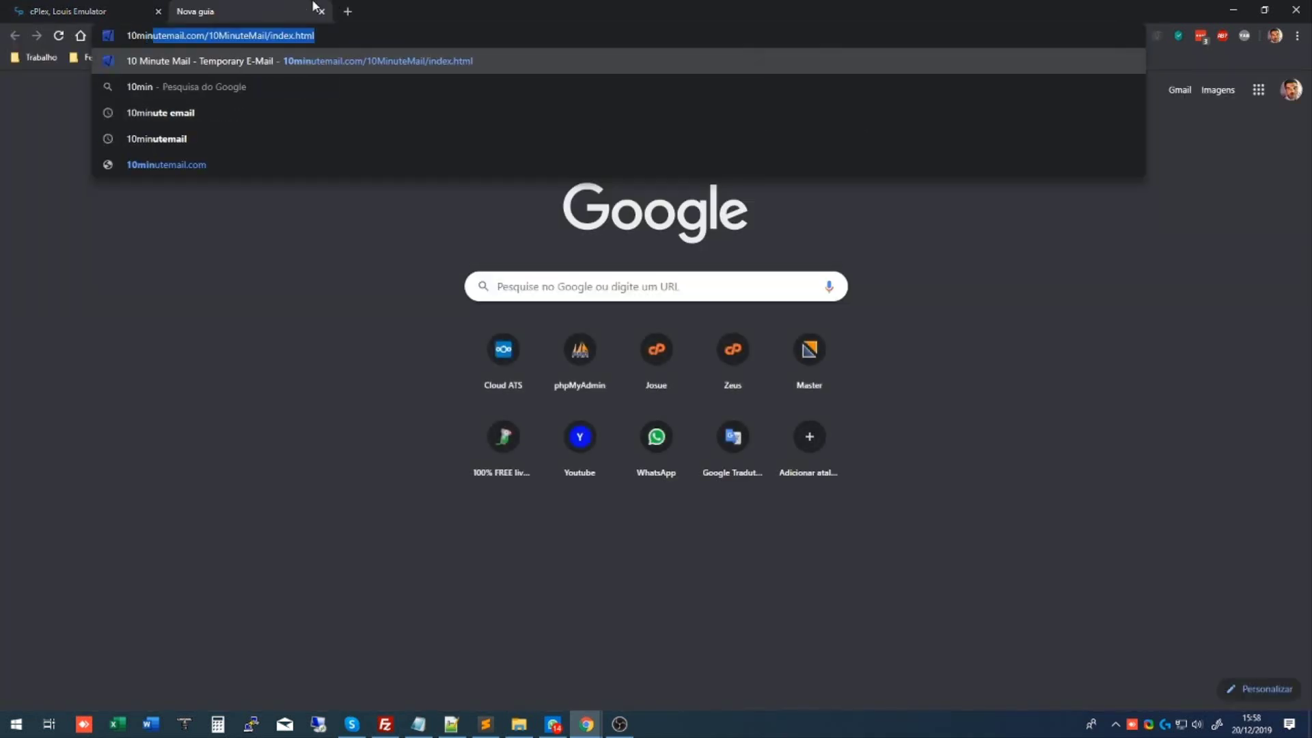
key("Return")
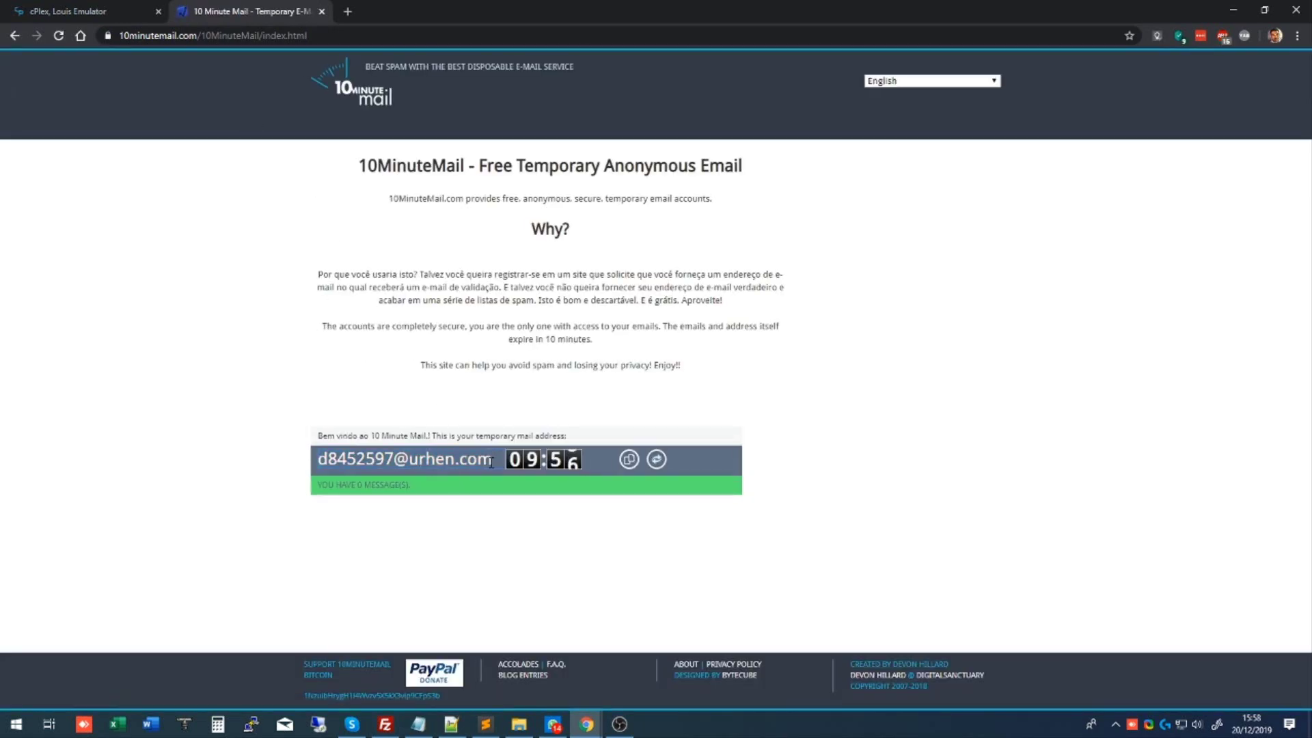
left_click_drag(490, 459, 316, 458)
key("ctrl+c")
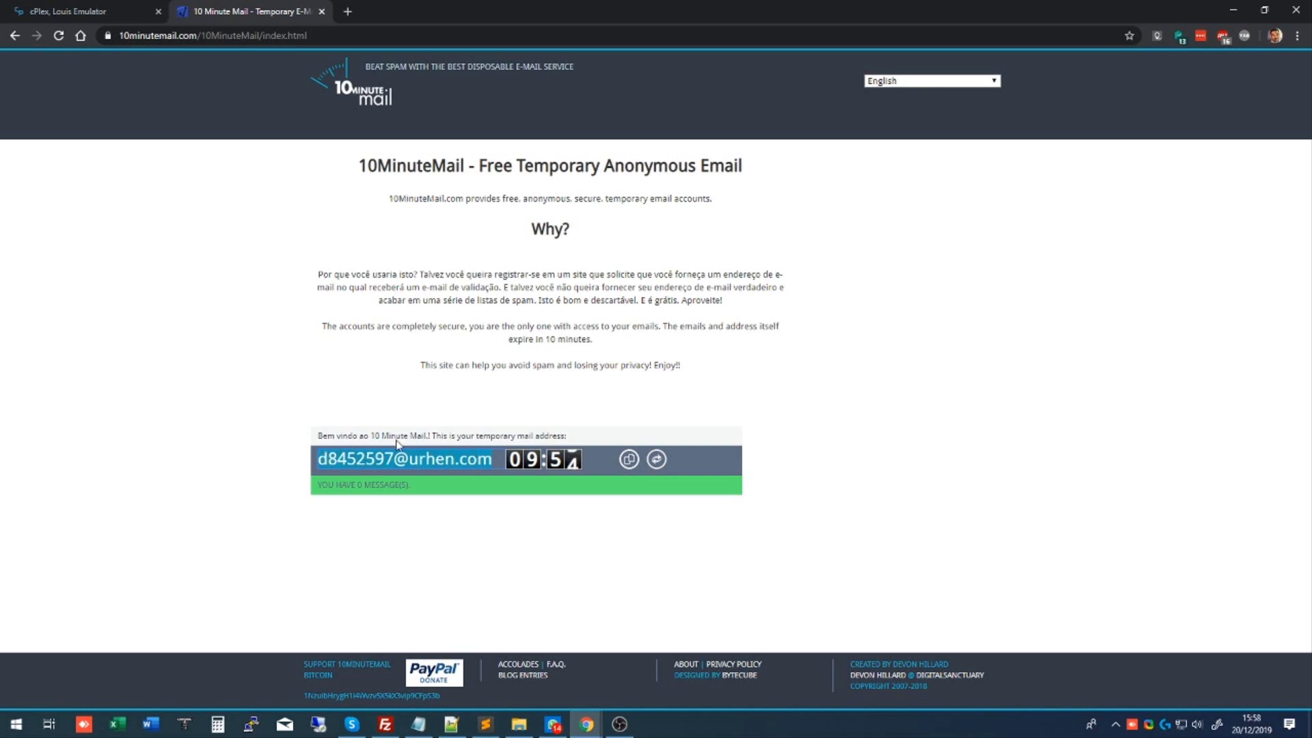
Fill in the new alert's e-mail with the copied temporary address and save the alert.
left_click(117, 10)
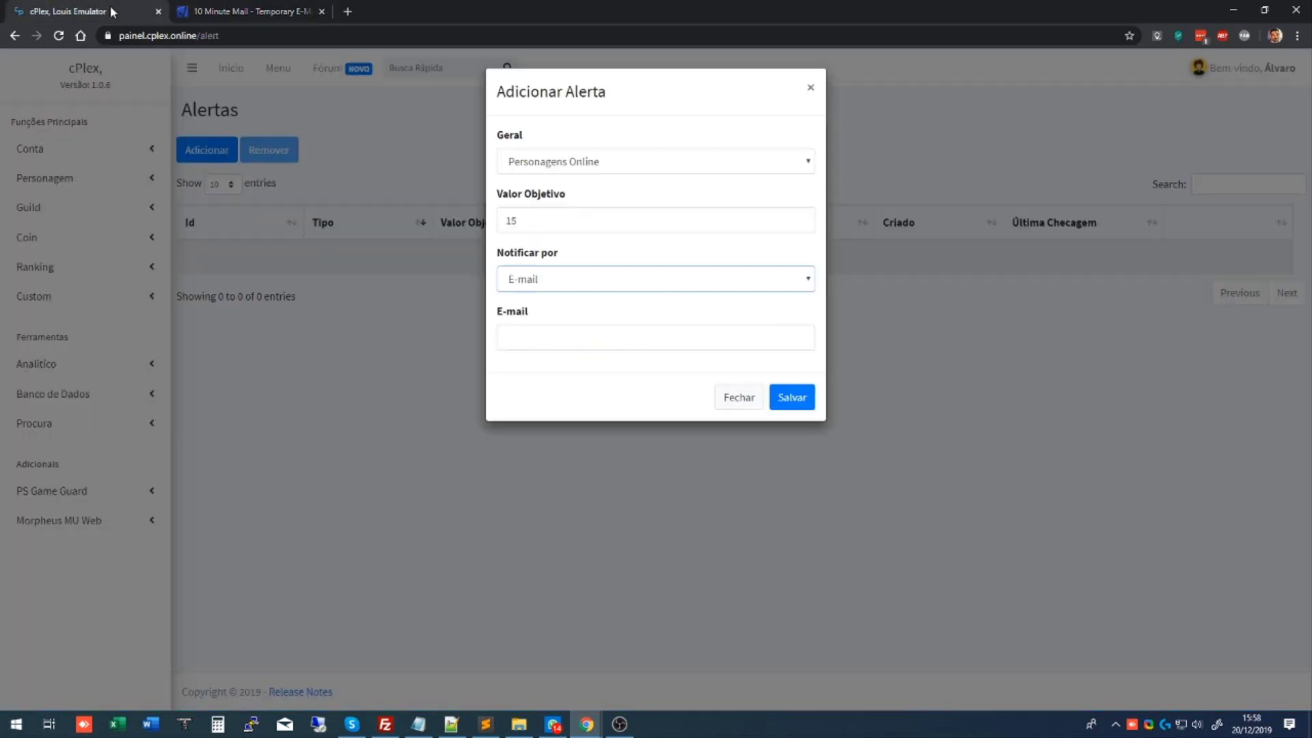
left_click(540, 338)
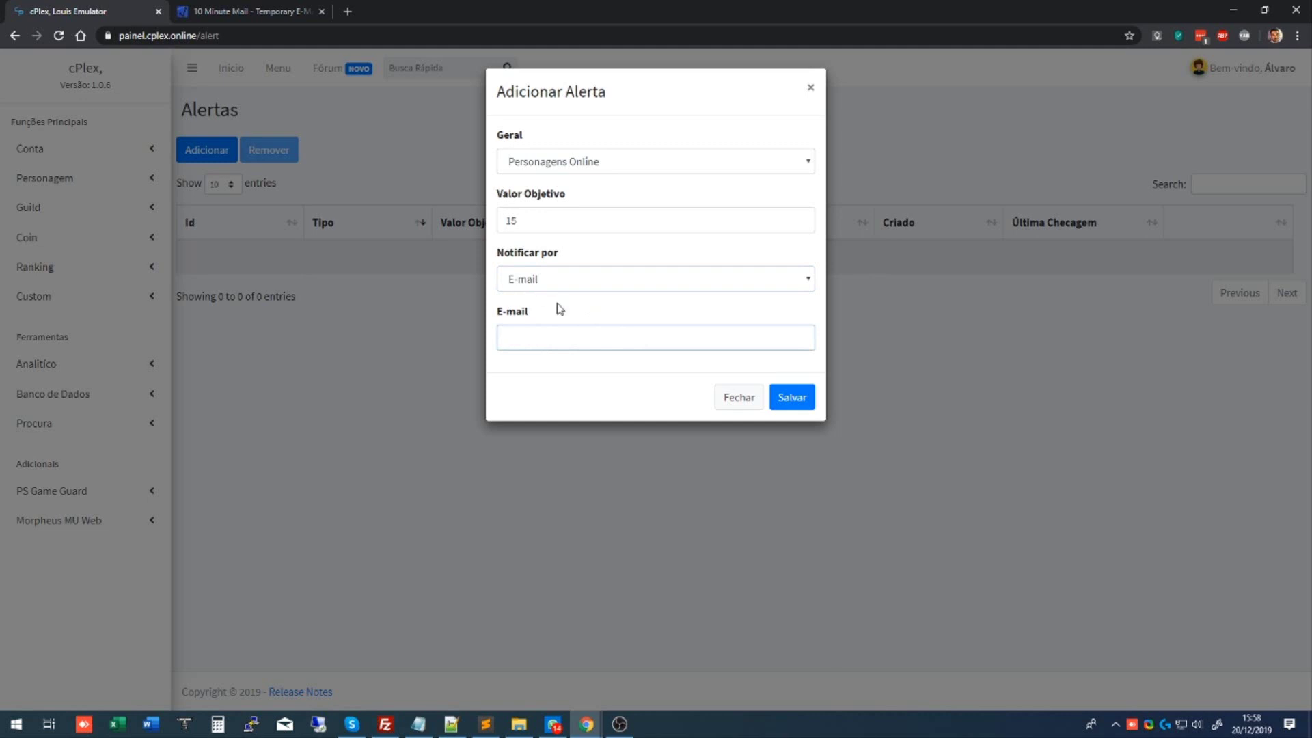
key("ctrl+v")
left_click(786, 399)
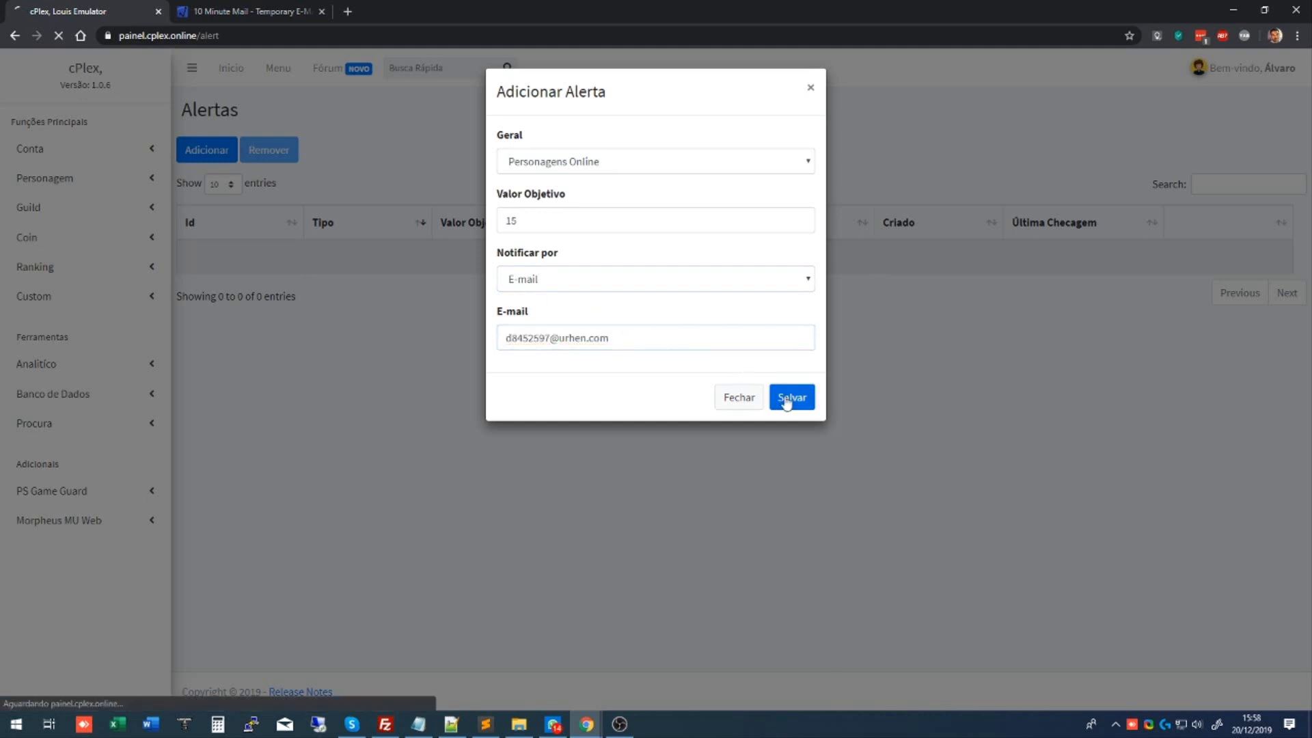
left_click(654, 457)
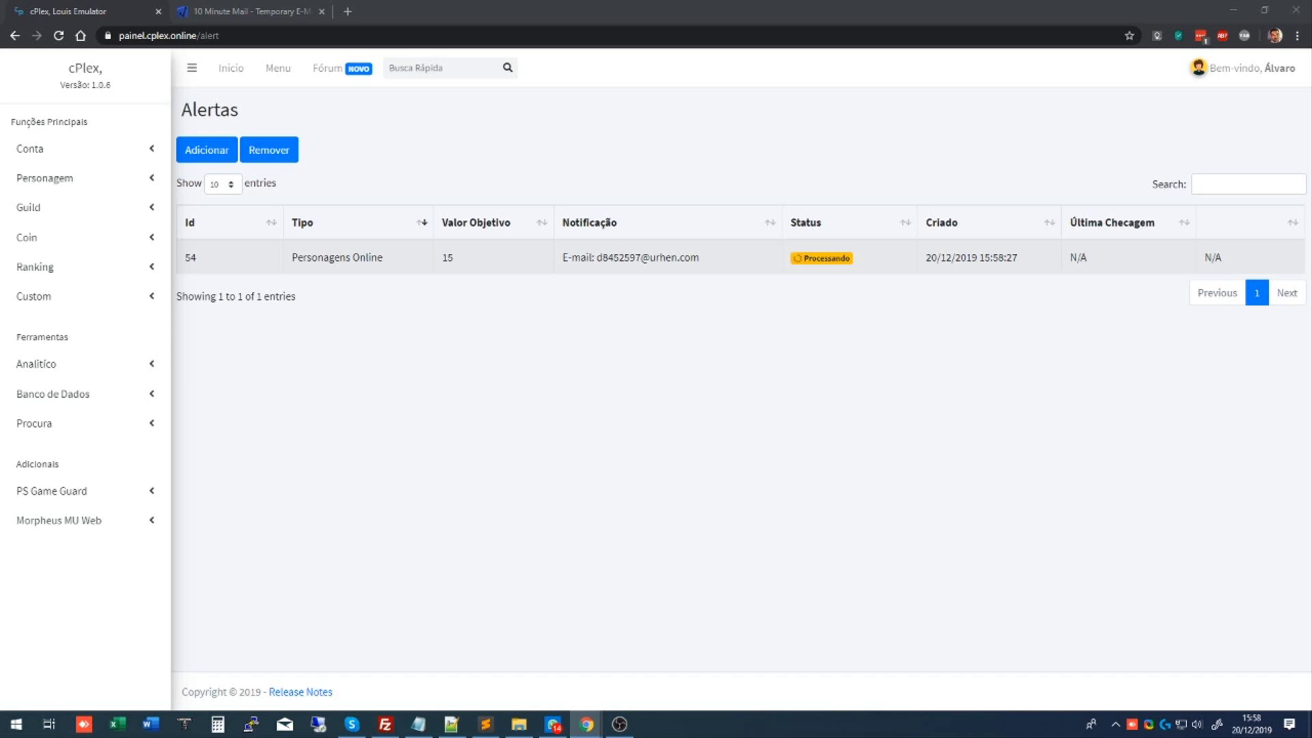
Reload the Alertas page and review the Personagens Online alert's details, including target, reached value, dates and e-mail notification.
left_click(273, 68)
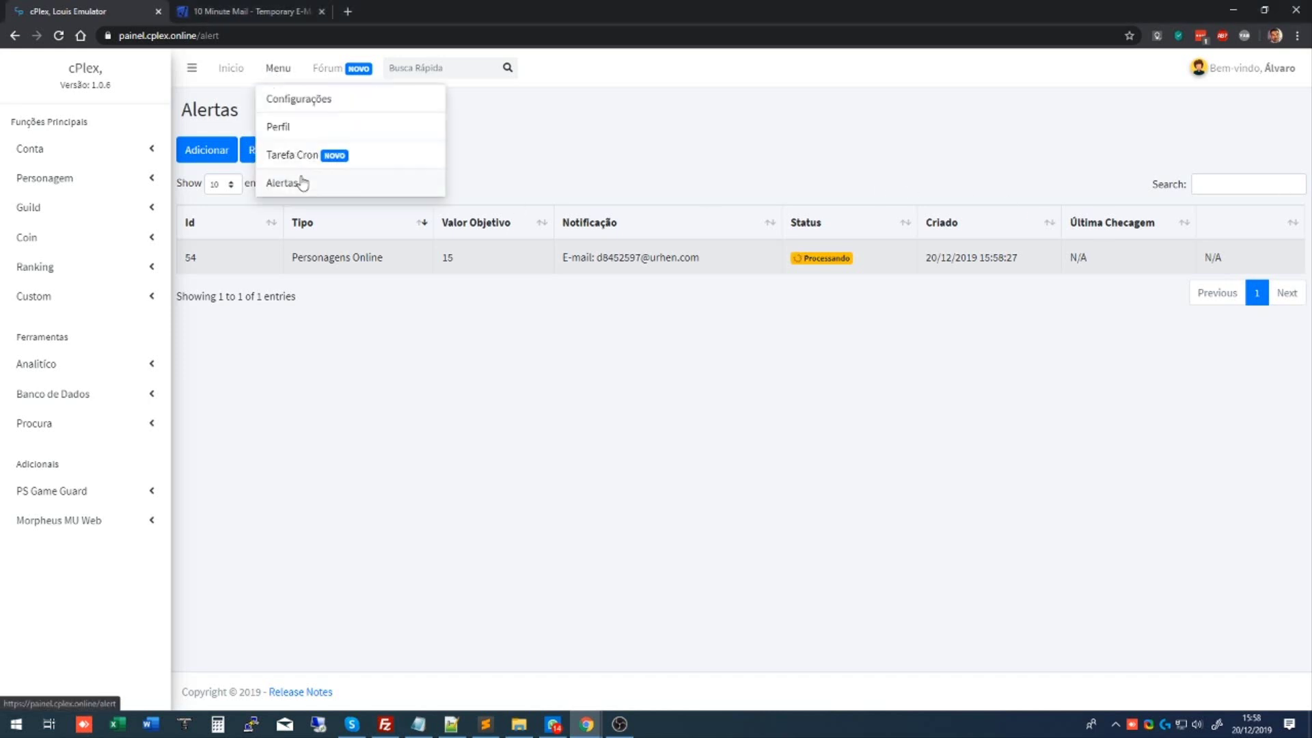
left_click(302, 182)
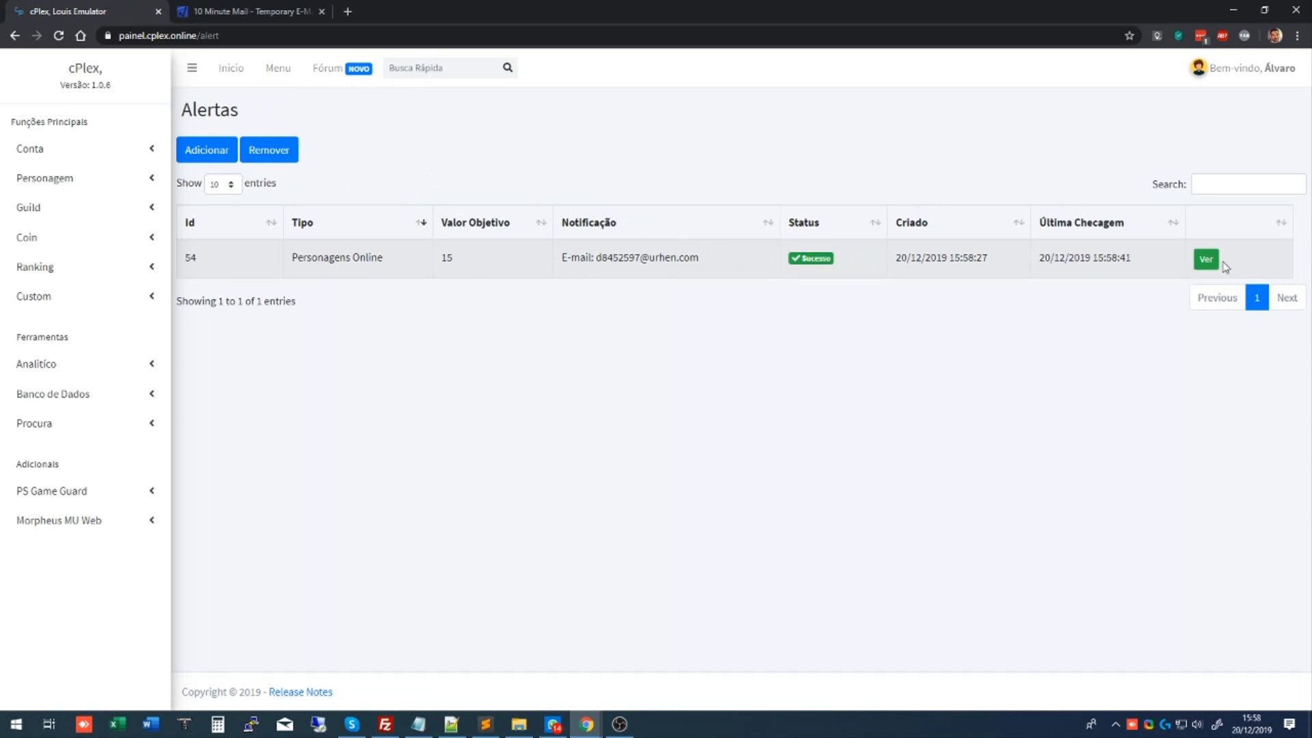
left_click(1206, 260)
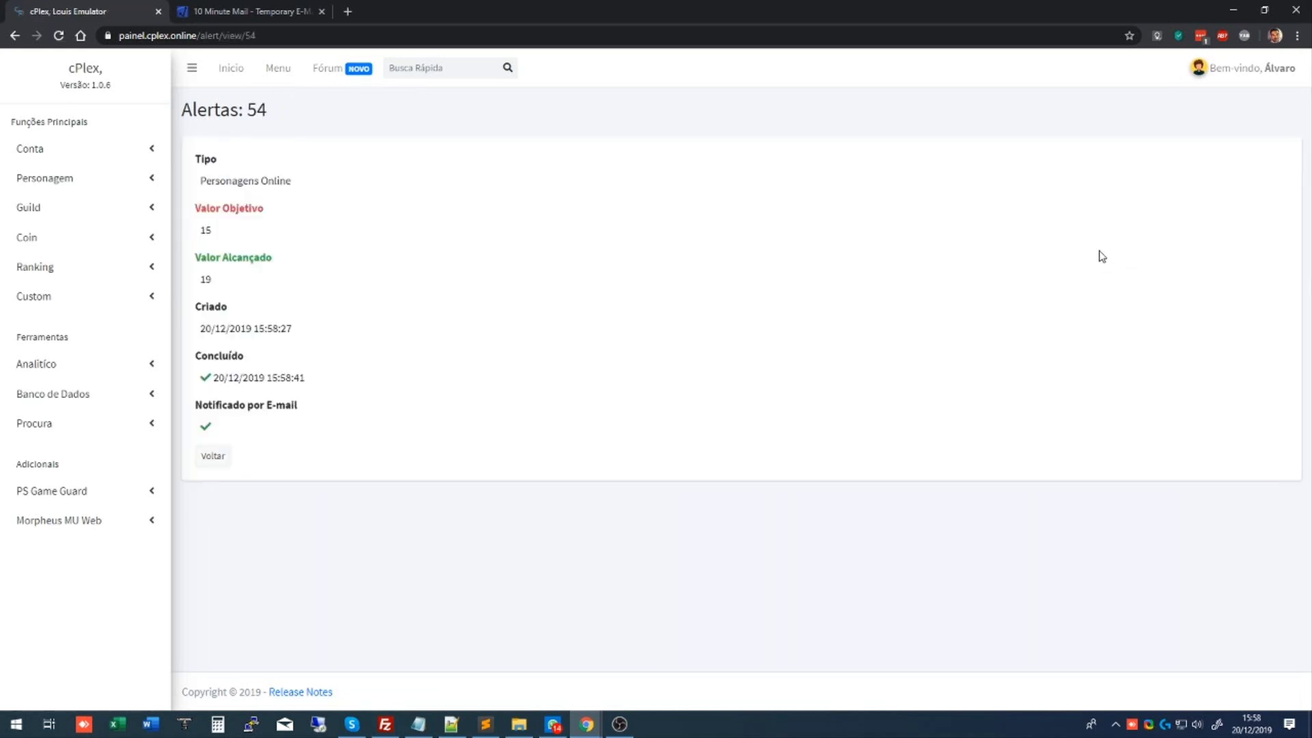
left_click_drag(195, 160, 264, 219)
left_click(231, 171)
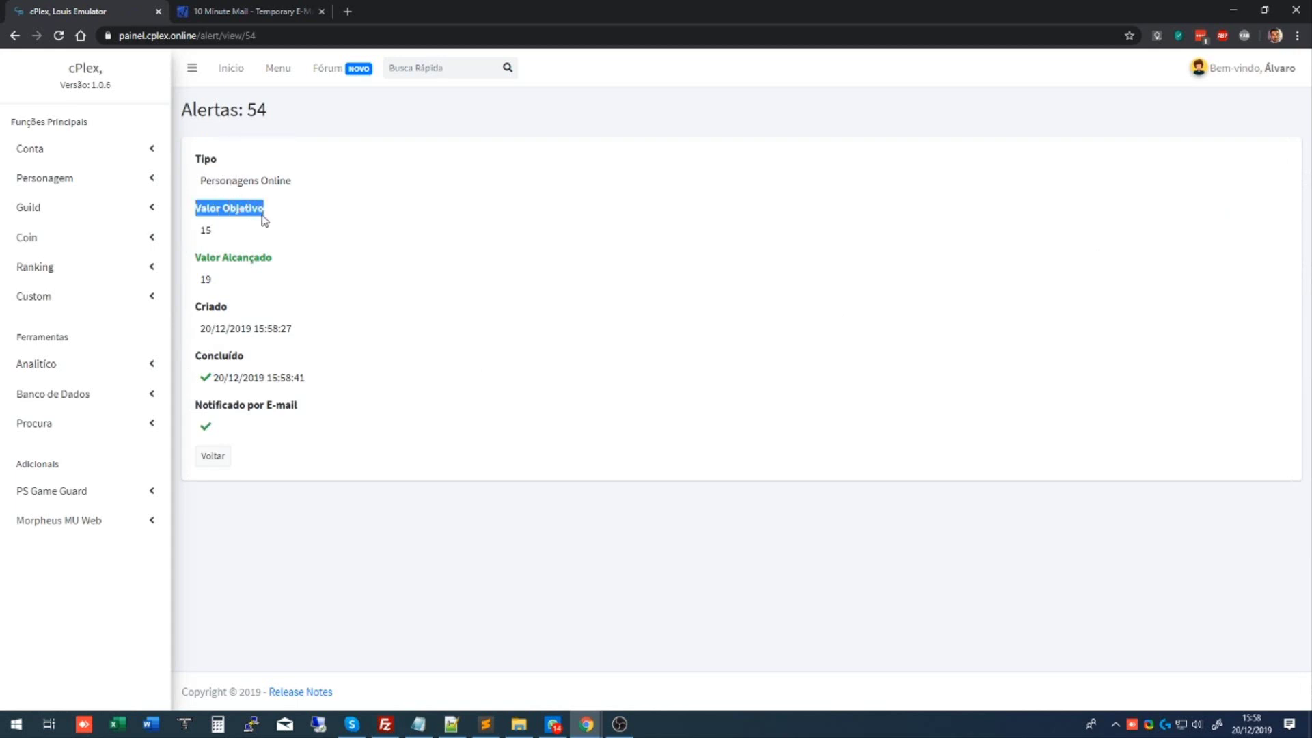
left_click_drag(188, 254, 294, 330)
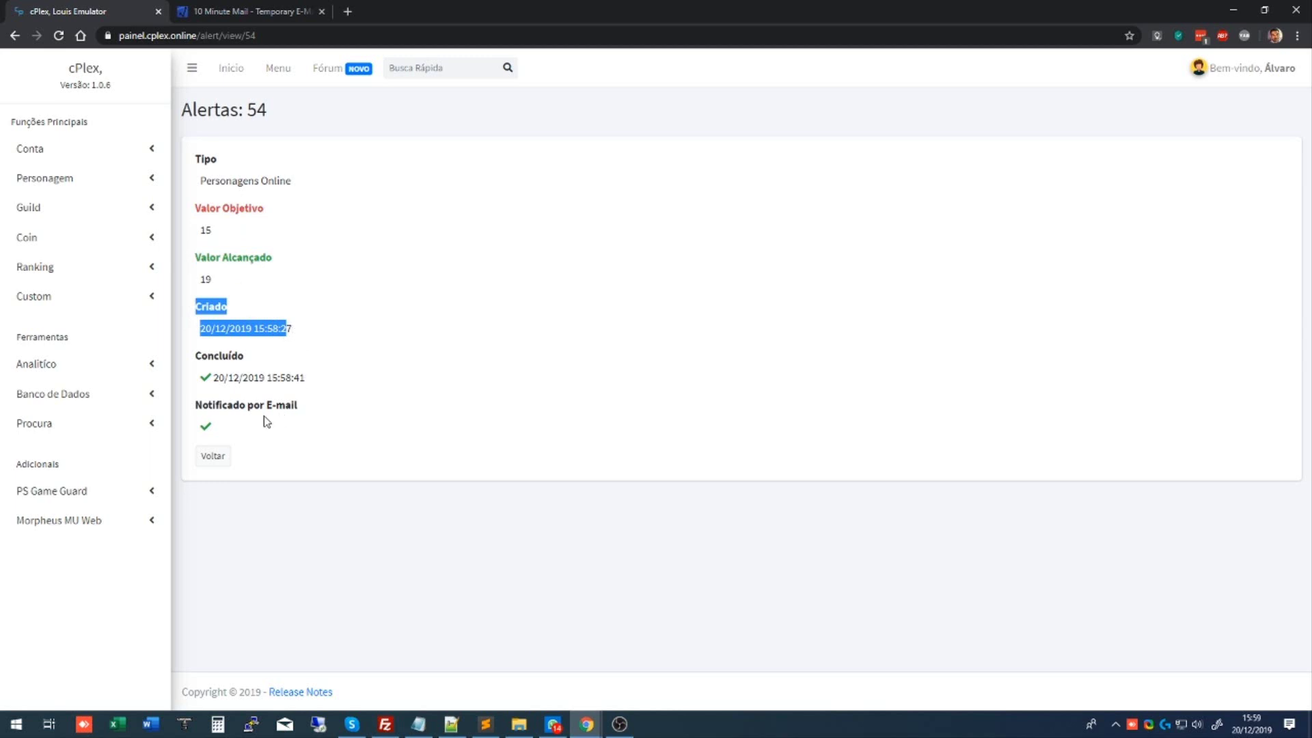
left_click_drag(264, 419, 196, 408)
left_click(358, 393)
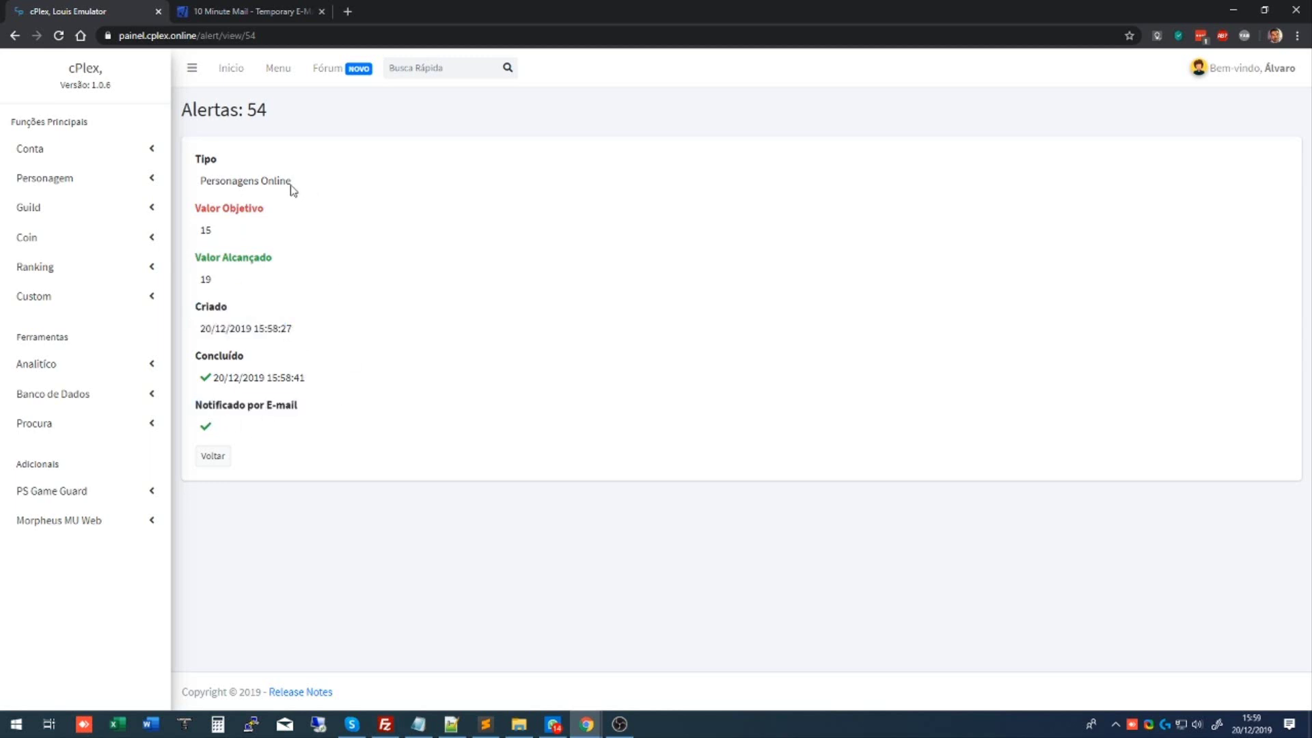
left_click_drag(203, 161, 296, 419)
left_click(361, 395)
Read the cPlex alert notification received in the temporary mailbox, and close the mailbox page.
left_click(262, 10)
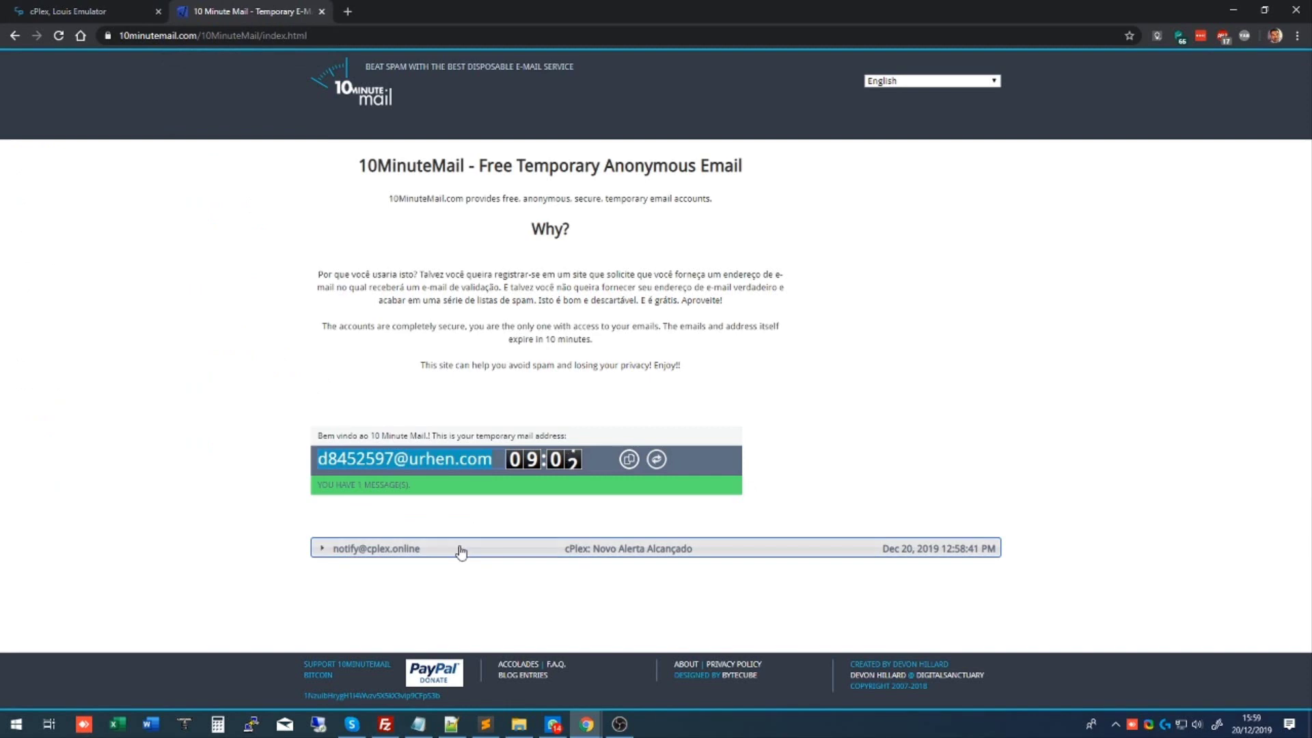
left_click(419, 548)
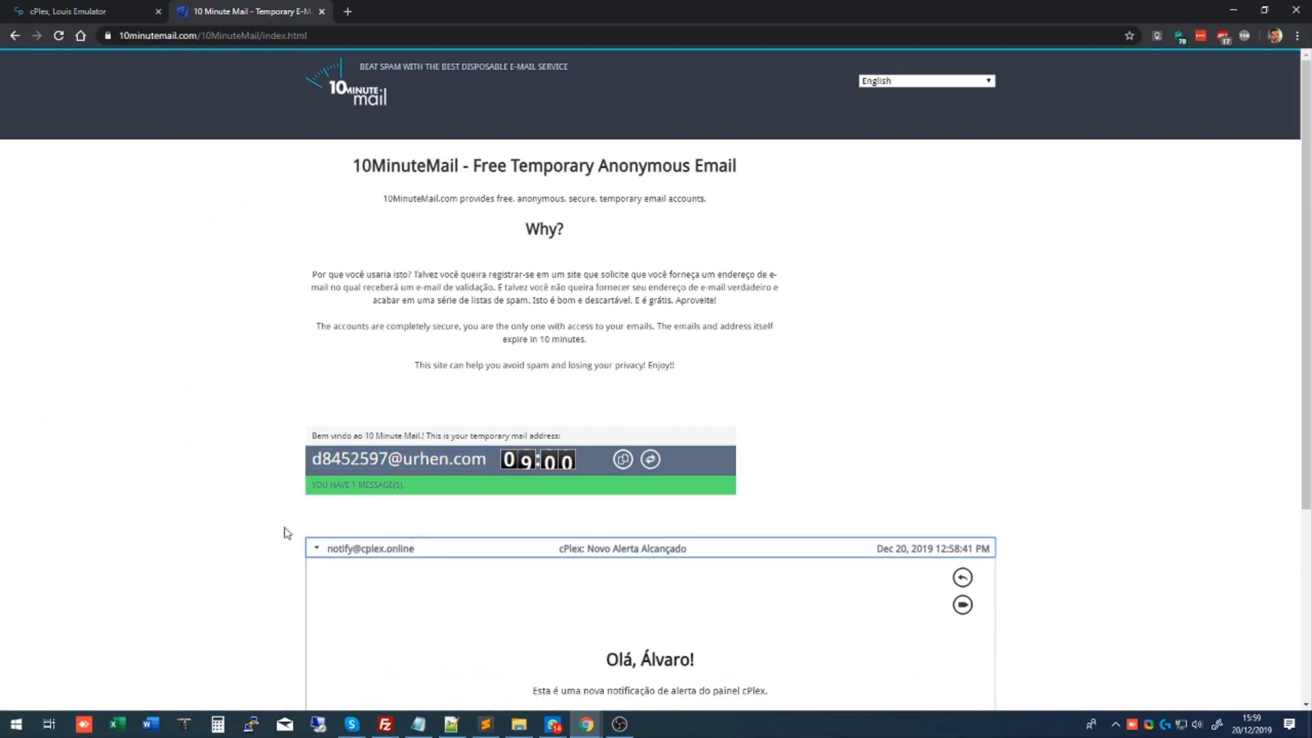
scroll(286, 532, "down", 4)
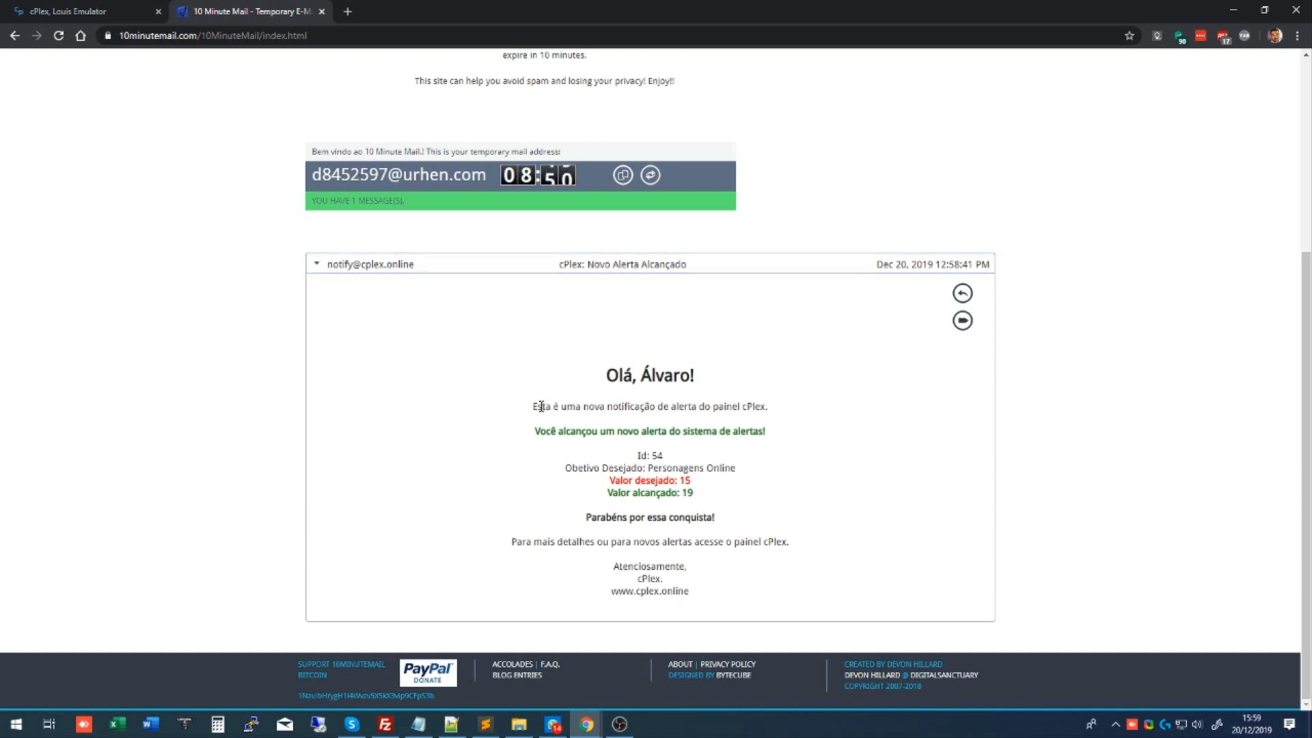
left_click_drag(531, 399, 715, 456)
left_click(712, 482)
scroll(284, 240, "up", 1)
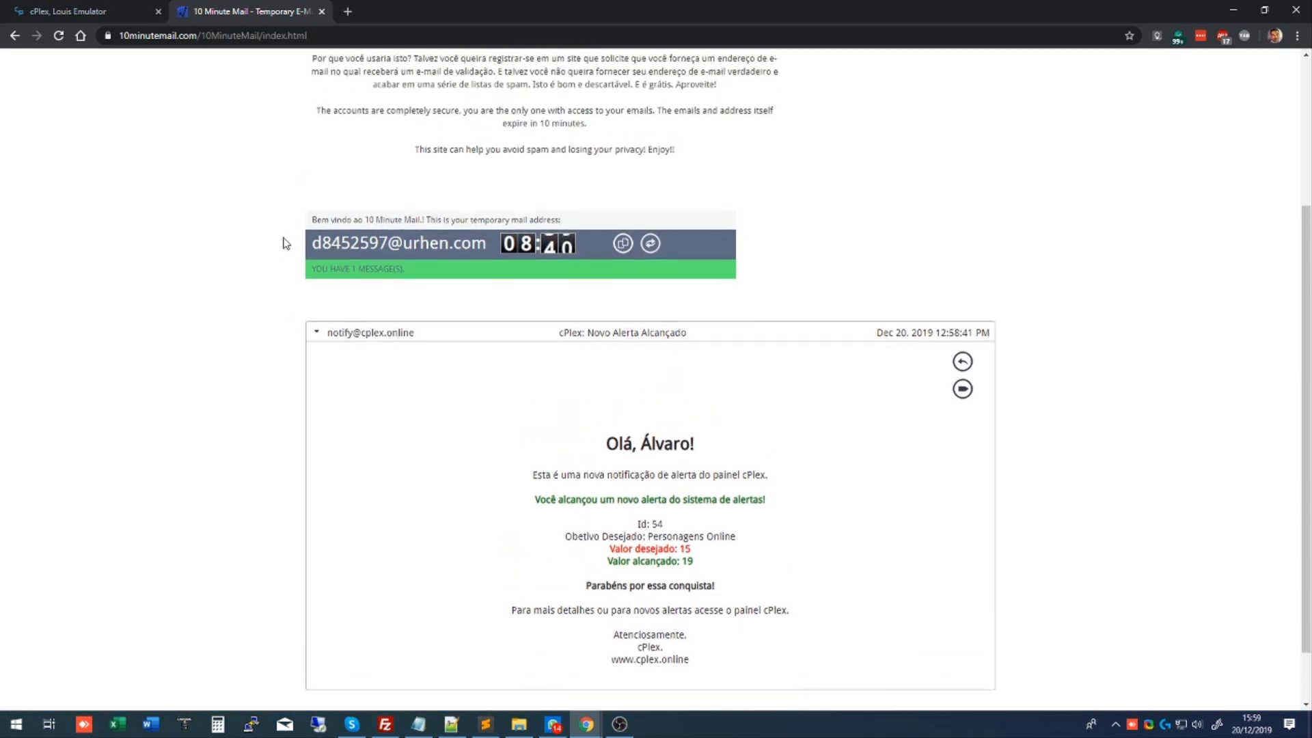
scroll(273, 218, "down", 1)
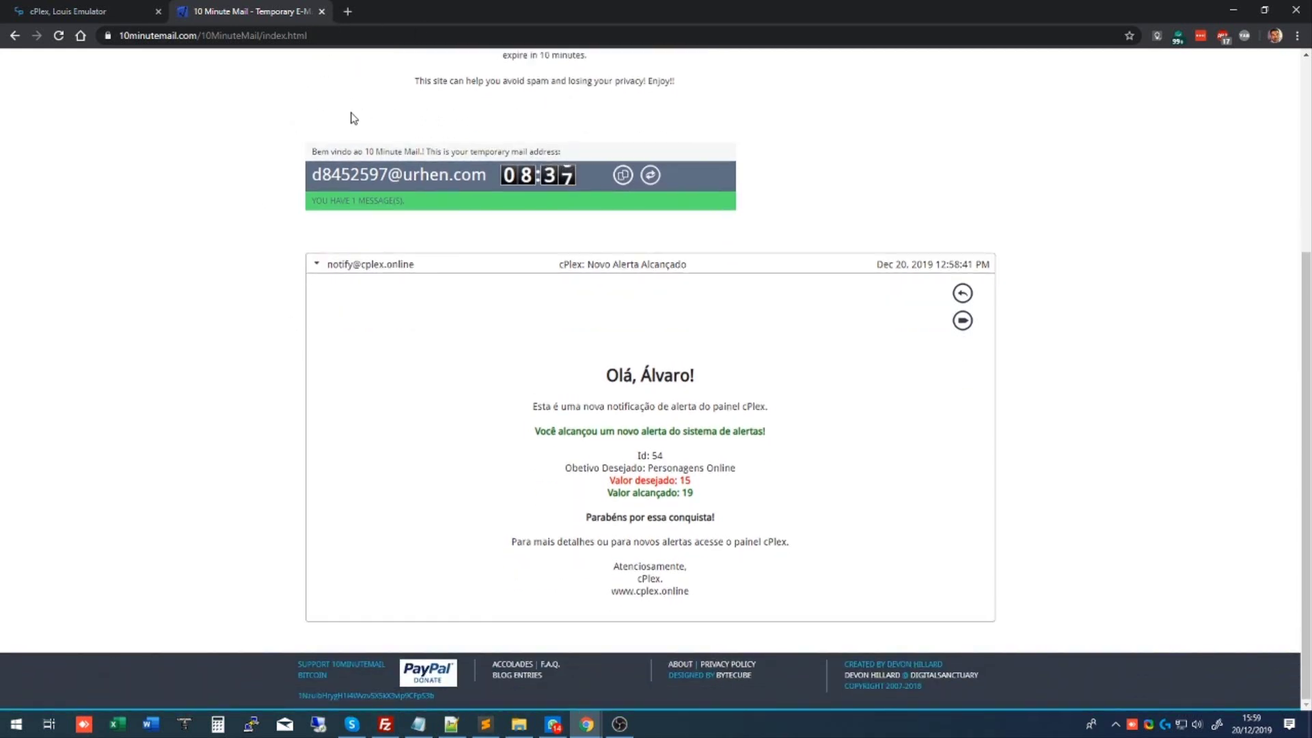
left_click(322, 11)
left_click(418, 725)
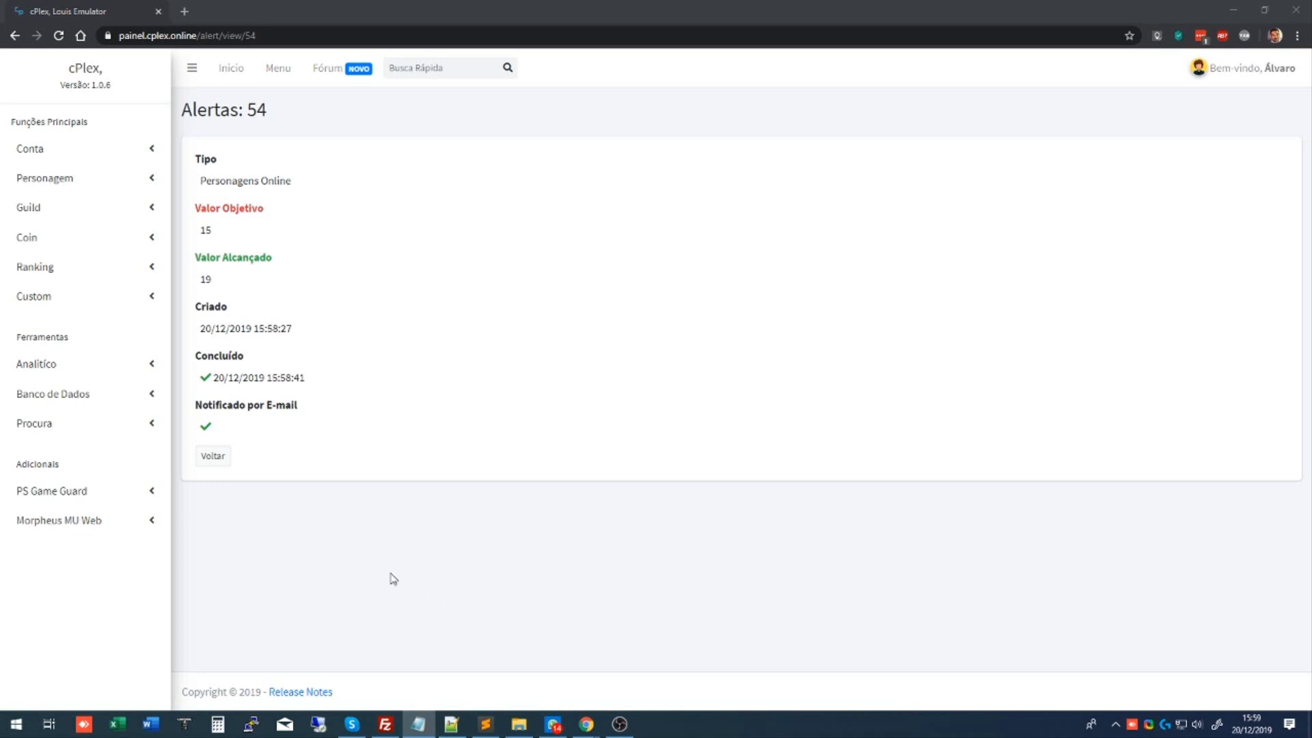
Open the Bônus Criação de Conta form from the database tools' Bônus Inicial page.
left_click(155, 402)
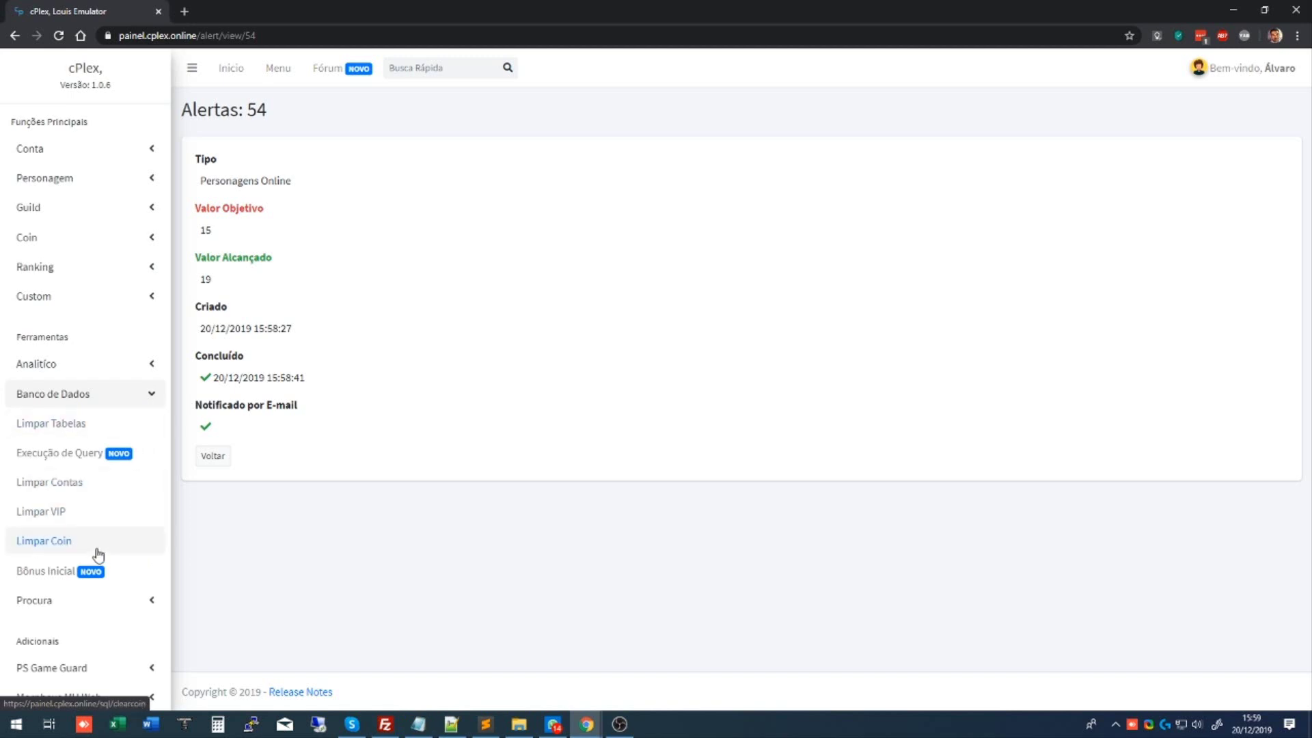
left_click(76, 573)
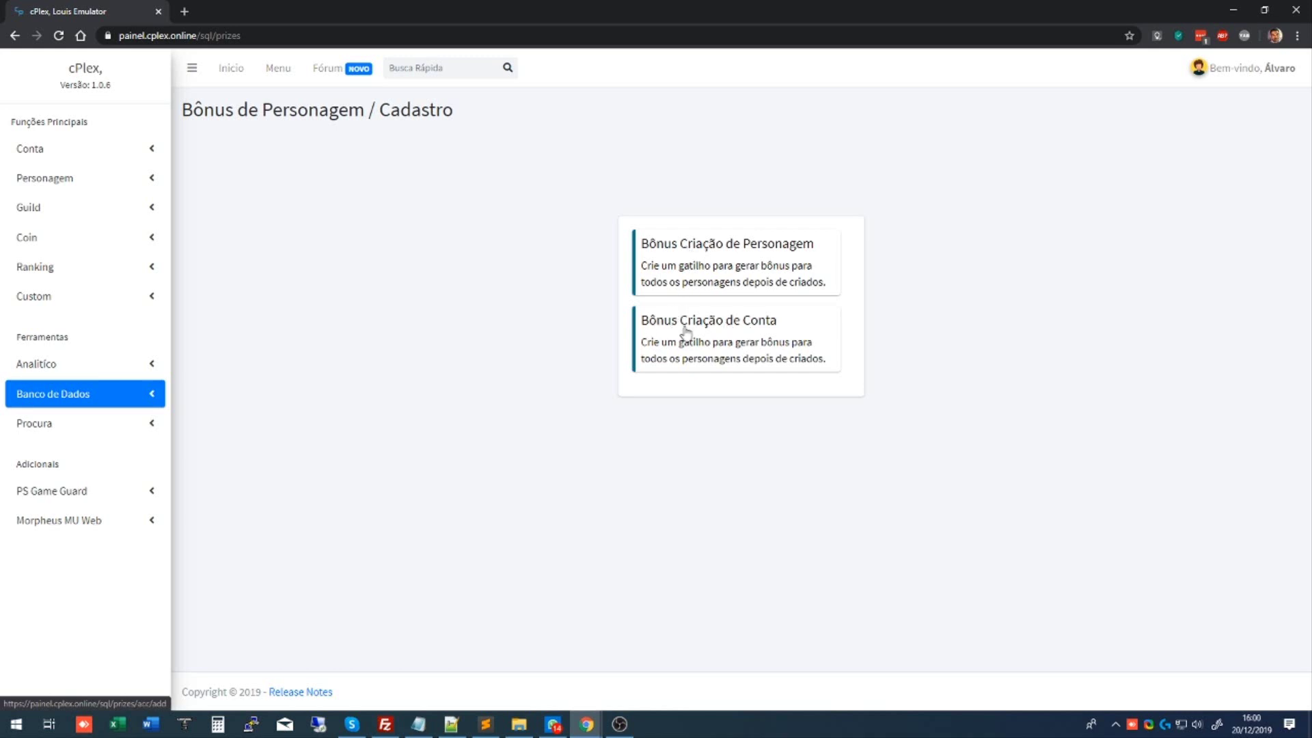
left_click(749, 331)
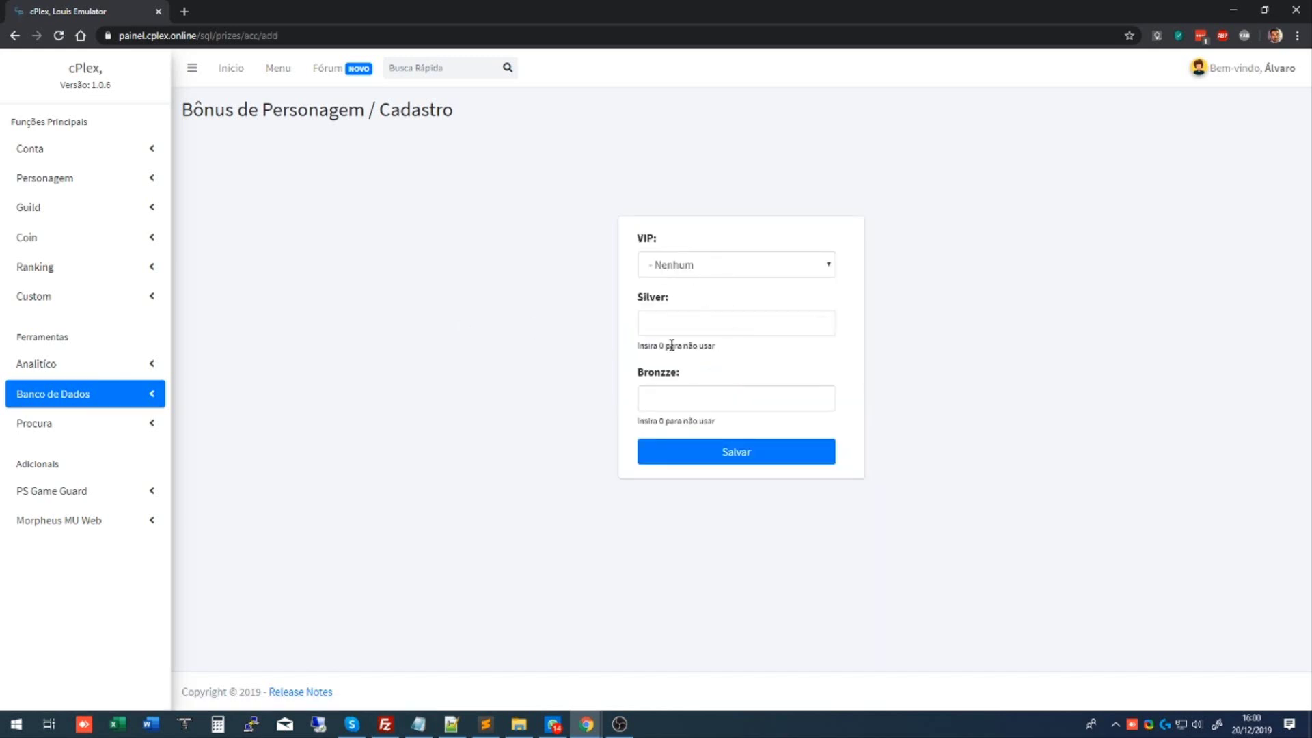
Examine the account bonus form's VIP, Silver and Bronzze fields and the selectable VIP levels.
double_click(651, 299)
double_click(655, 373)
left_click(695, 244)
double_click(646, 239)
left_click(703, 250)
left_click(714, 269)
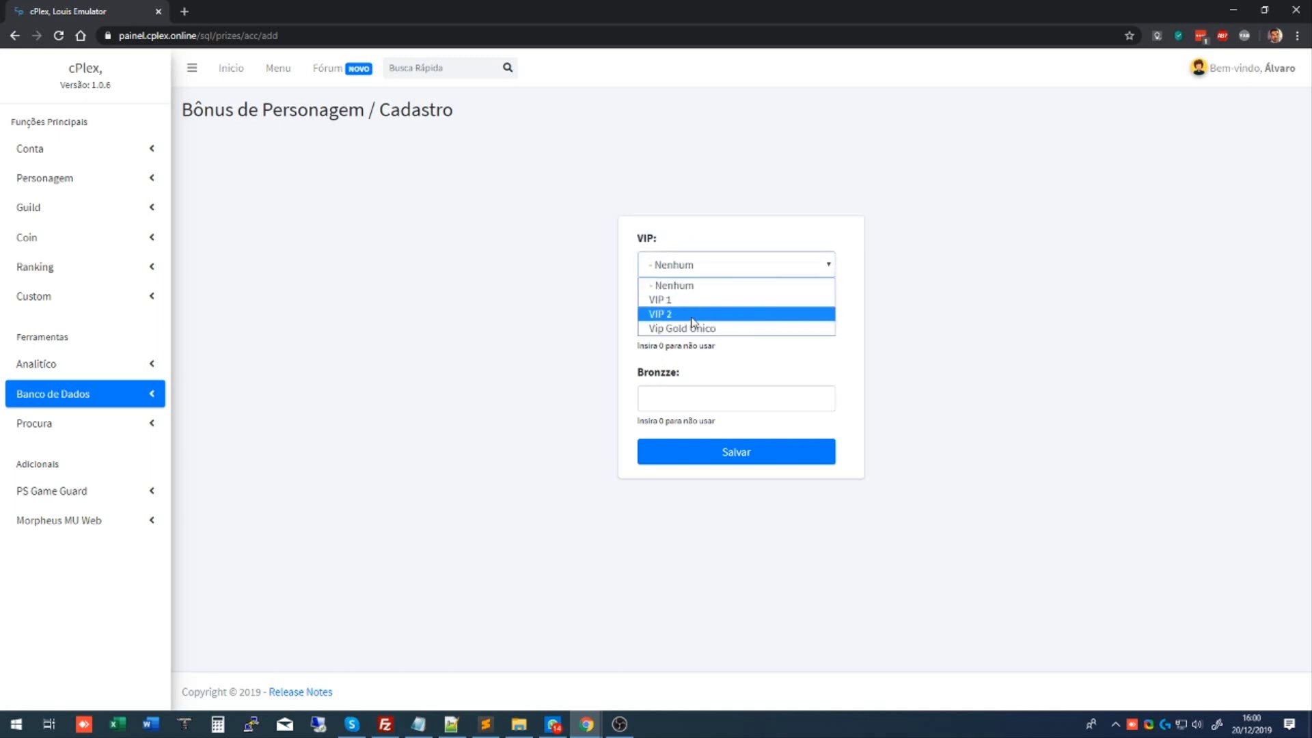
left_click(700, 281)
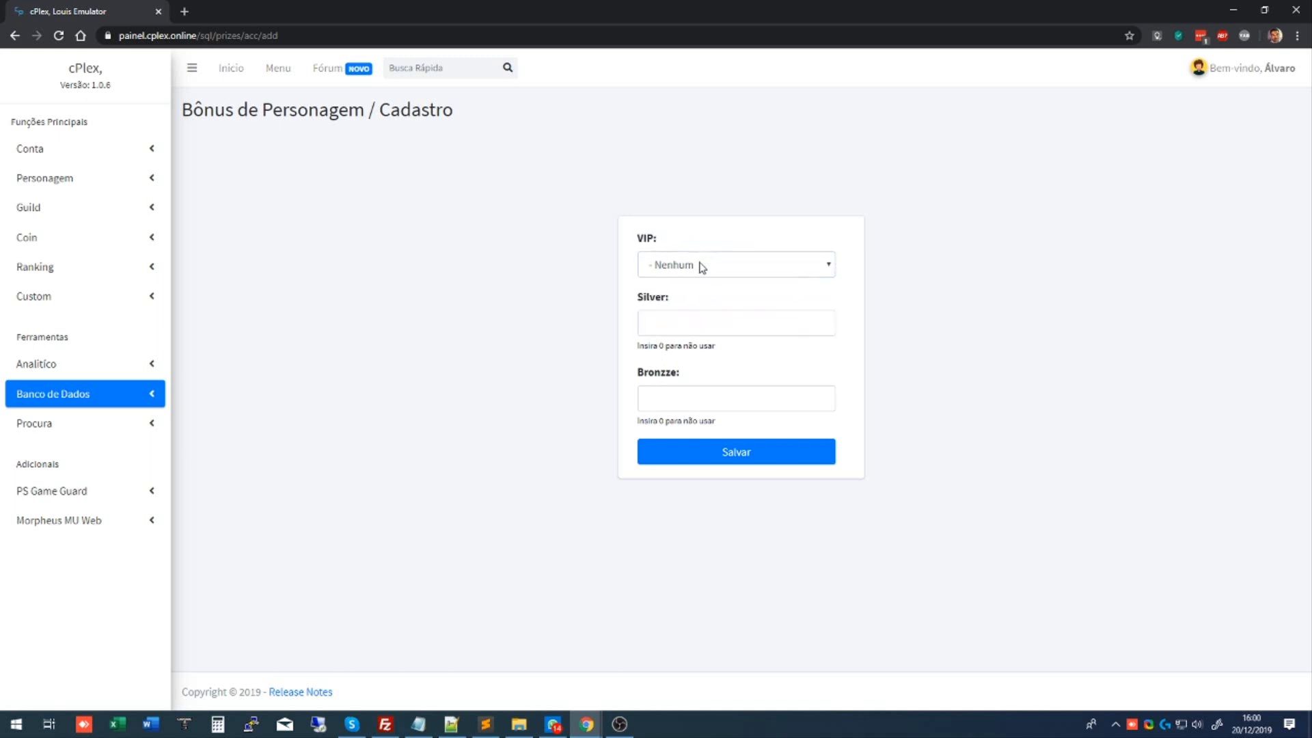
left_click(702, 267)
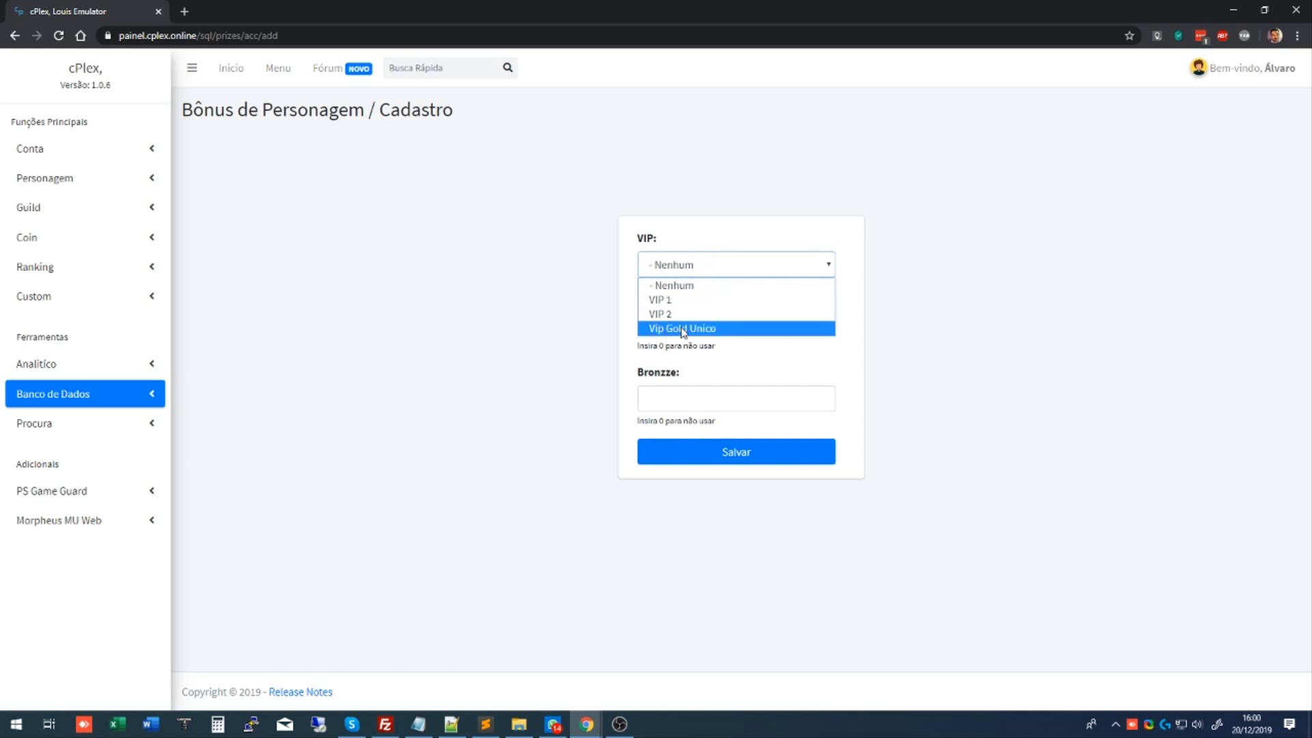
left_click(711, 265)
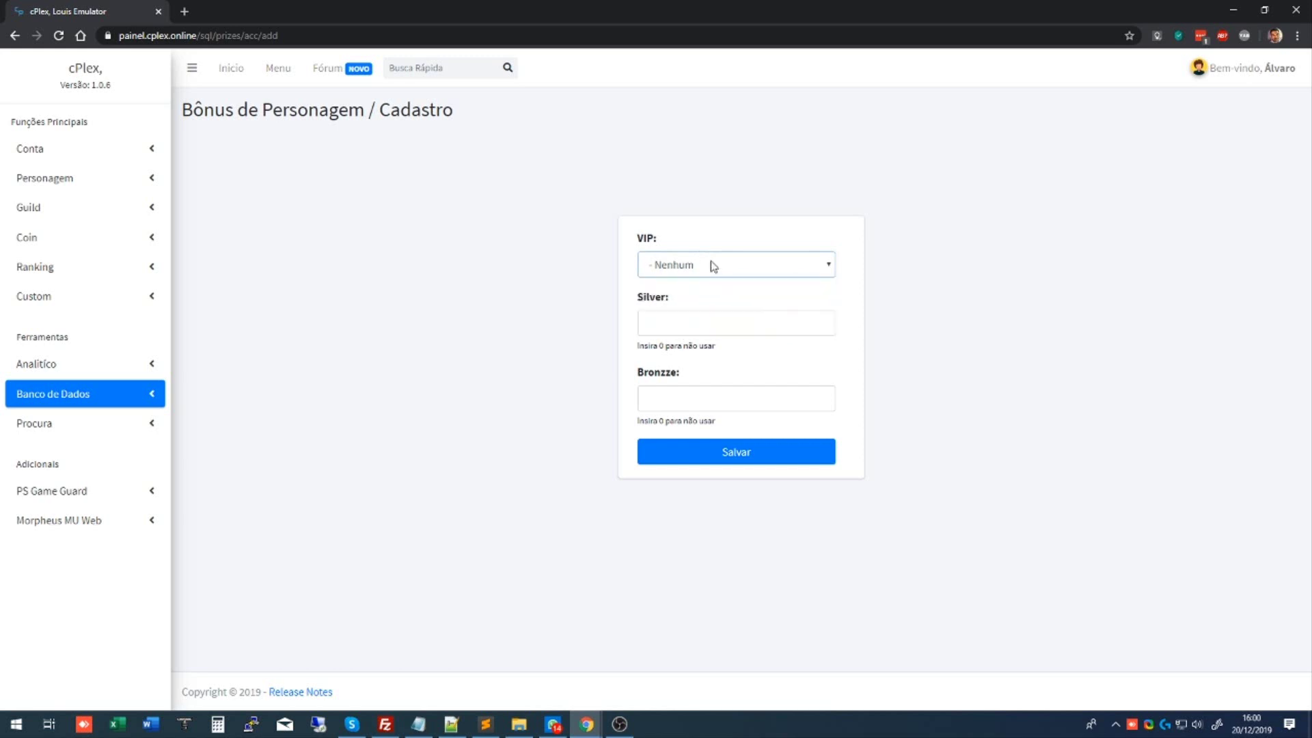
left_click(725, 267)
left_click(701, 268)
Save an account creation bonus of VIP 1 for 10 days, with Silver at 10 and Bronzze at 0.
left_click(702, 268)
left_click(680, 301)
key("Tab")
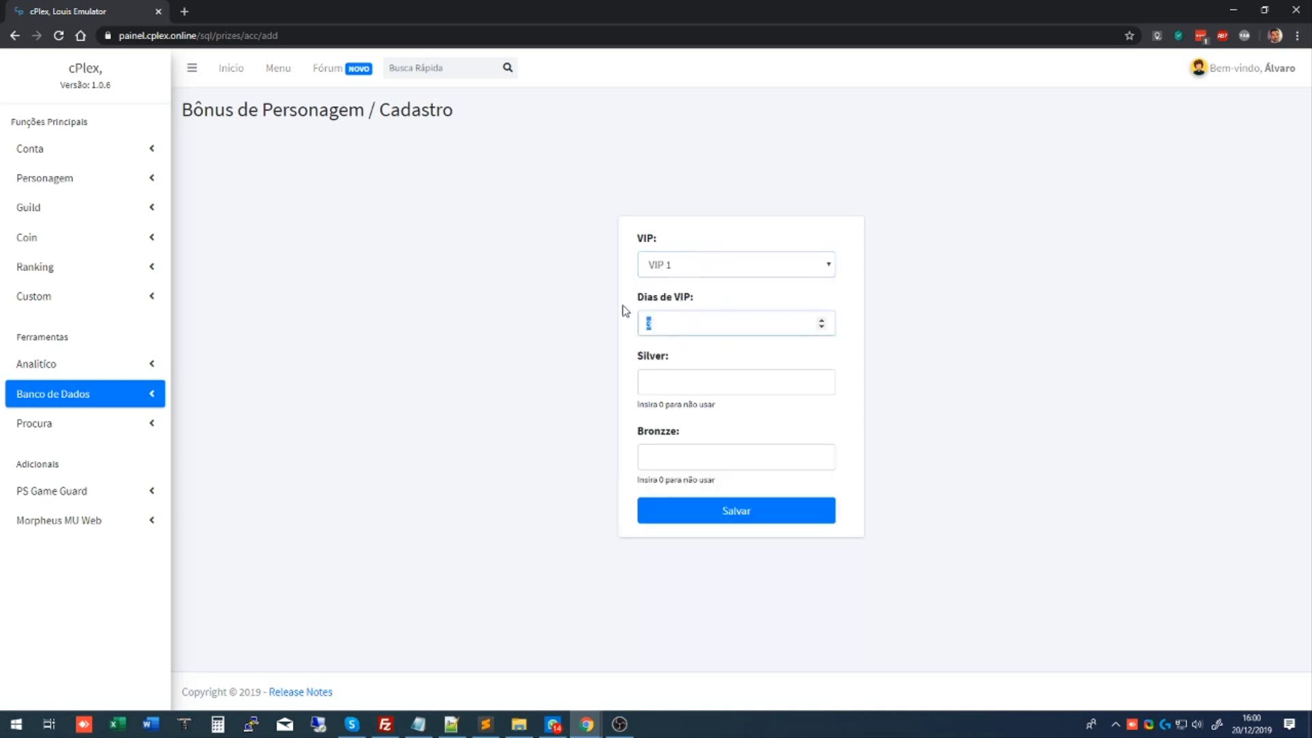
key("Tab")
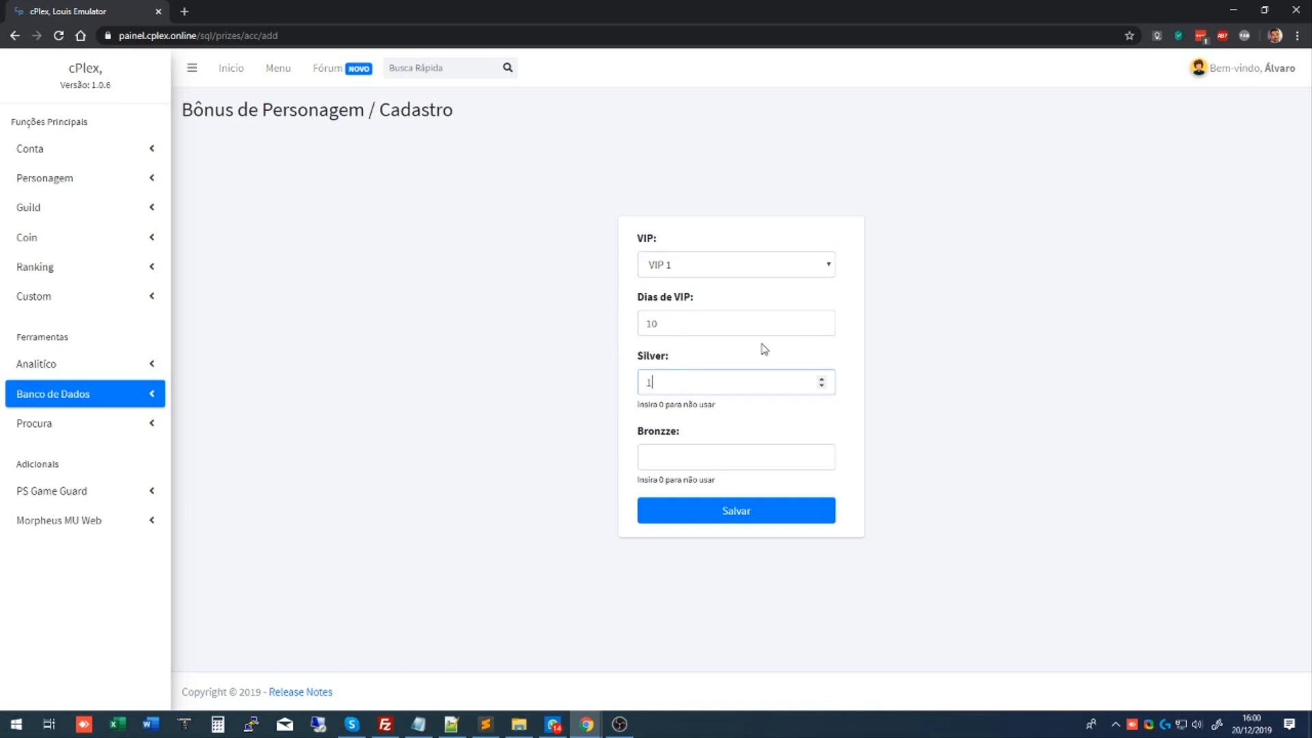
left_click(677, 451)
left_click_drag(636, 432, 702, 418)
left_click(701, 418)
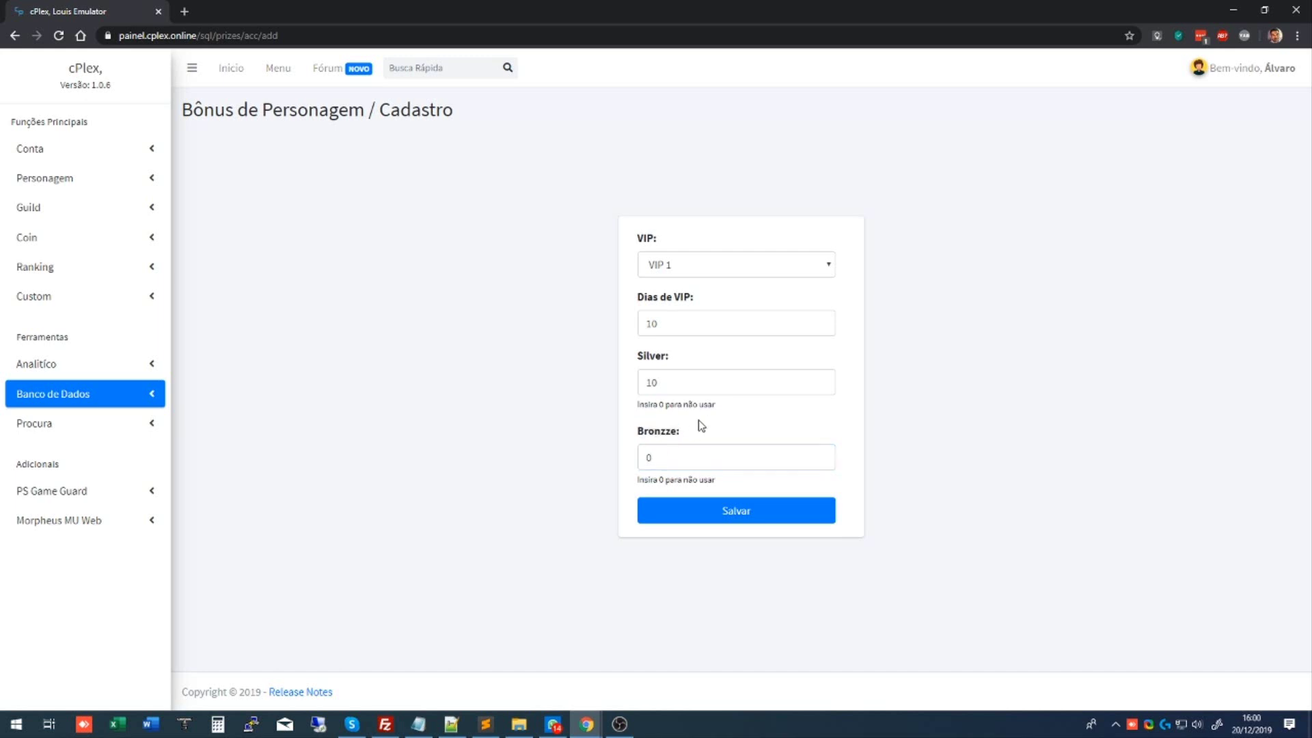
left_click(680, 457)
left_click(714, 510)
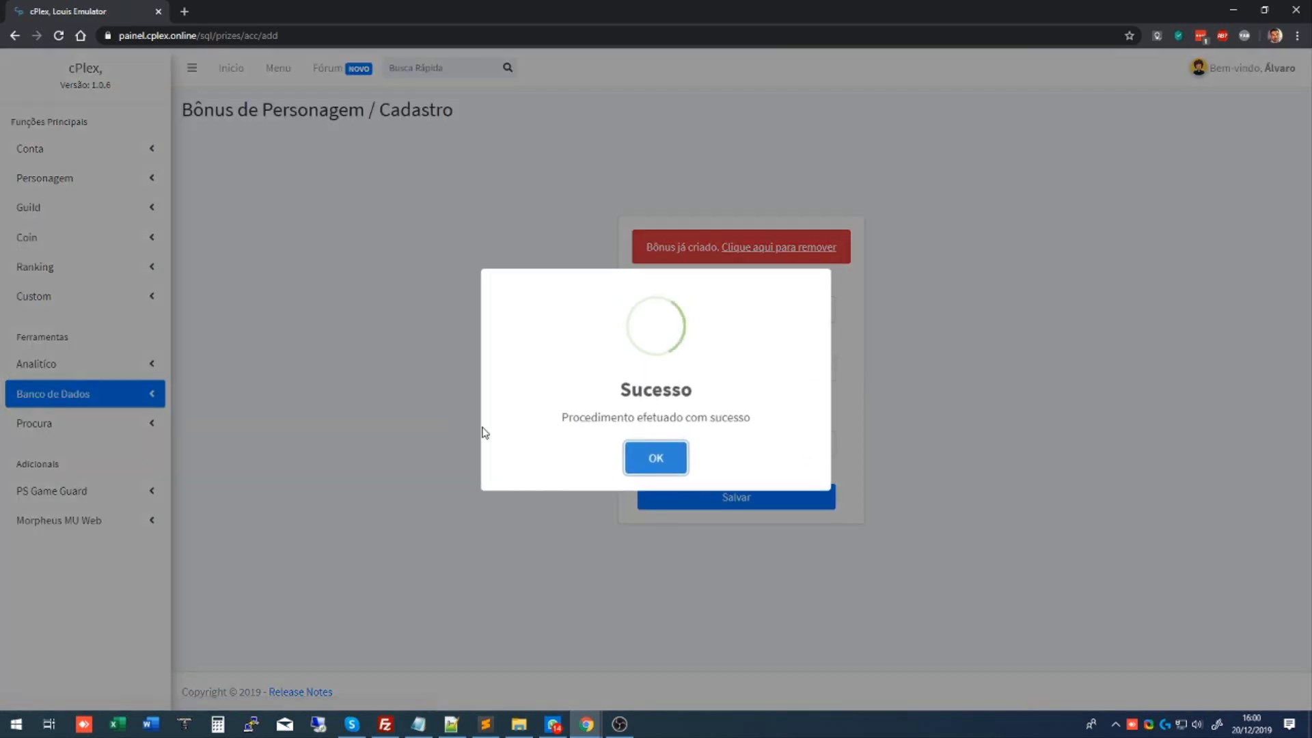
left_click(650, 457)
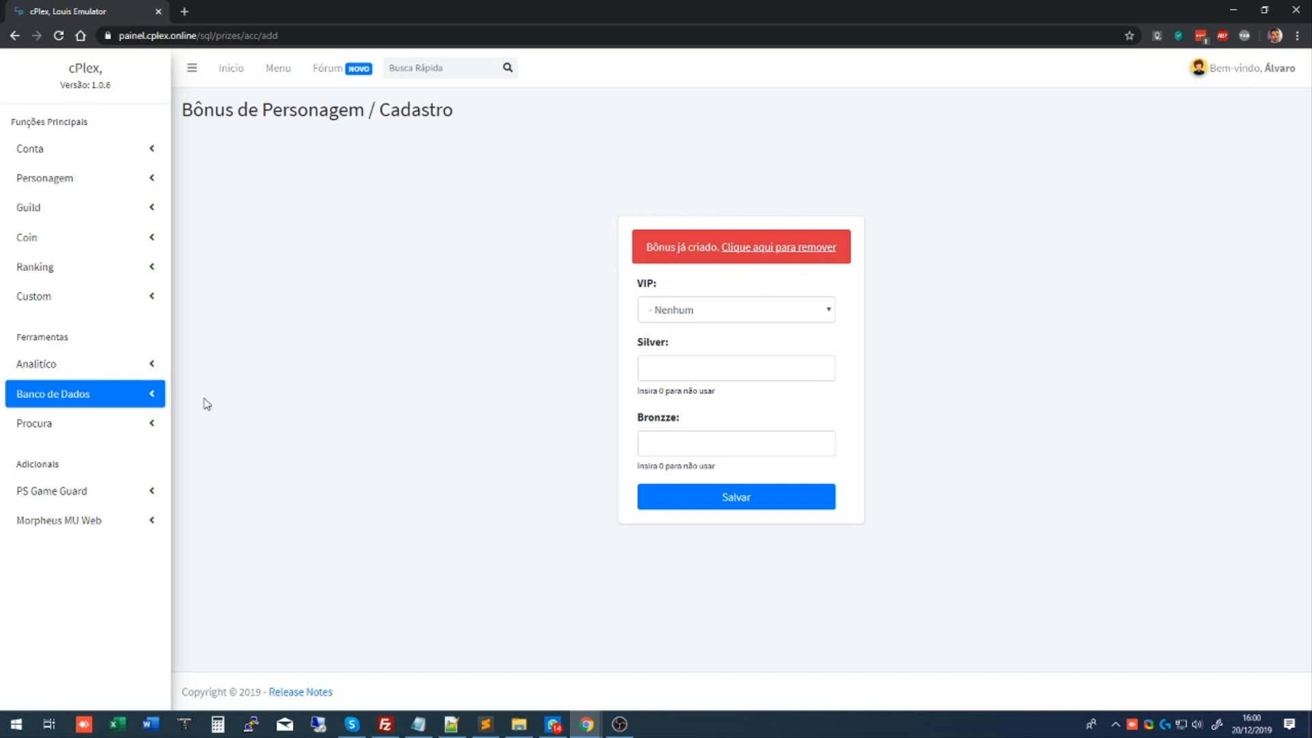
Return to the Bônus Inicial page and open the Bônus Criação de Personagem form.
left_click(152, 395)
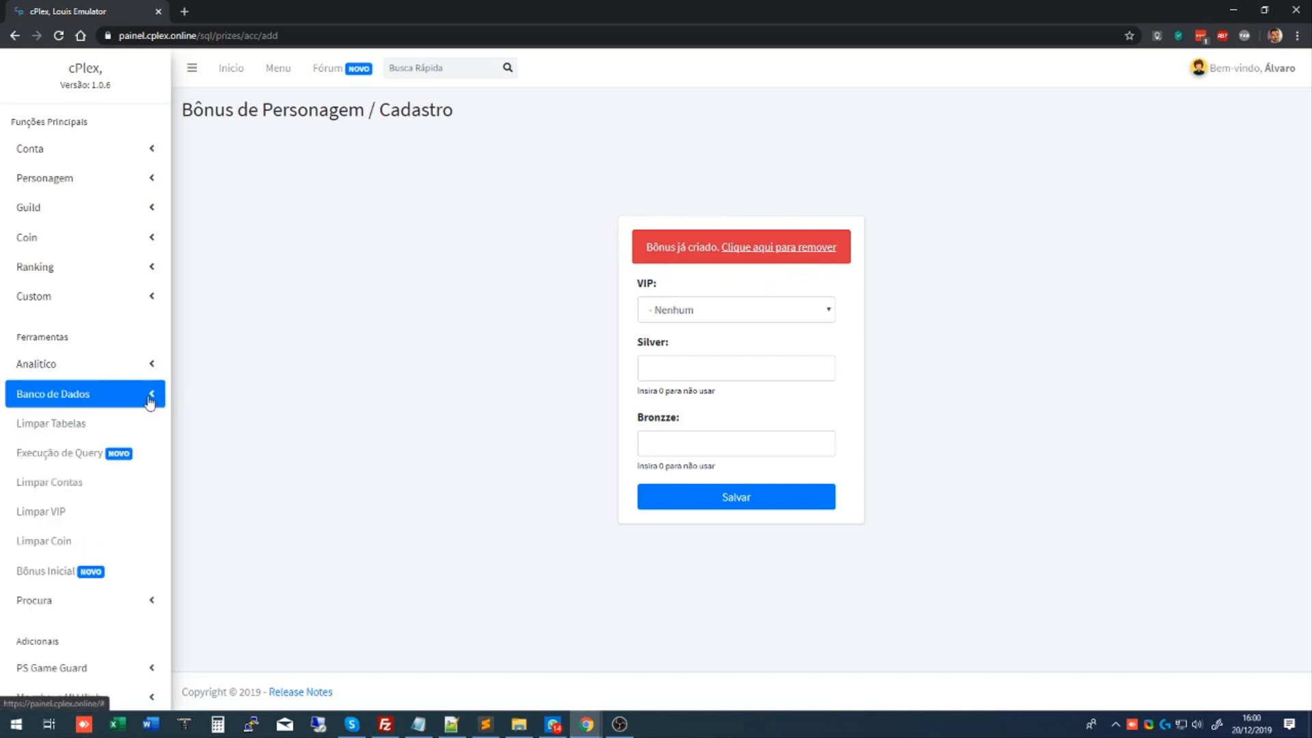
left_click(71, 574)
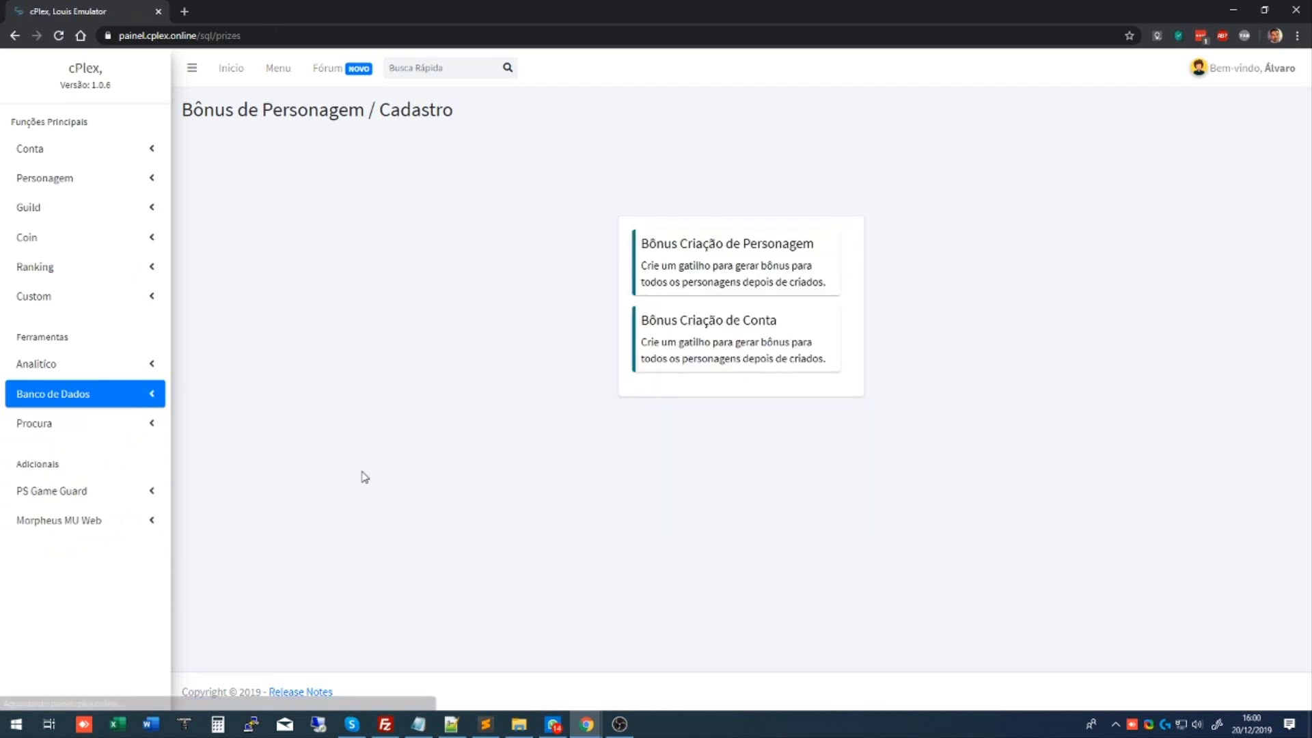
left_click(716, 254)
Save a character creation bonus with Bônus em Reset 0, Pontos p/ Add 5000 and Zen 0.
left_click(738, 266)
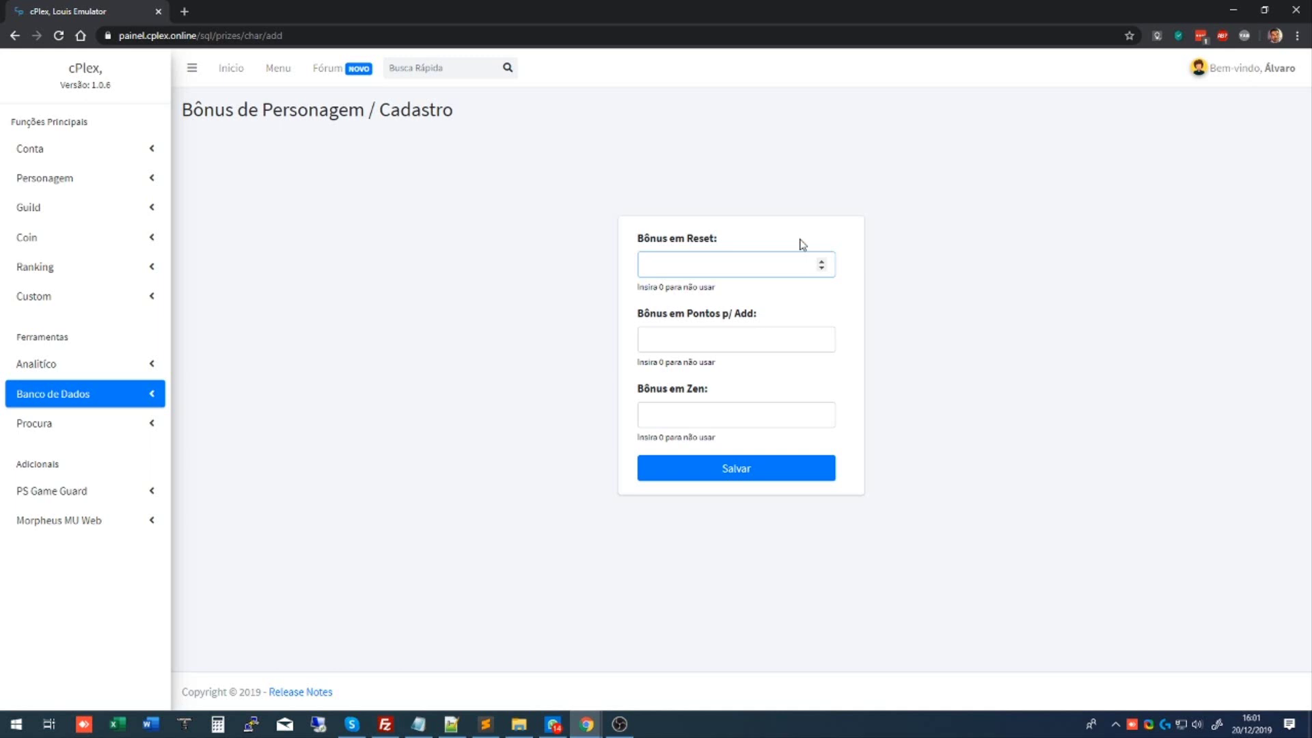
type("0")
key("Tab")
type("5000")
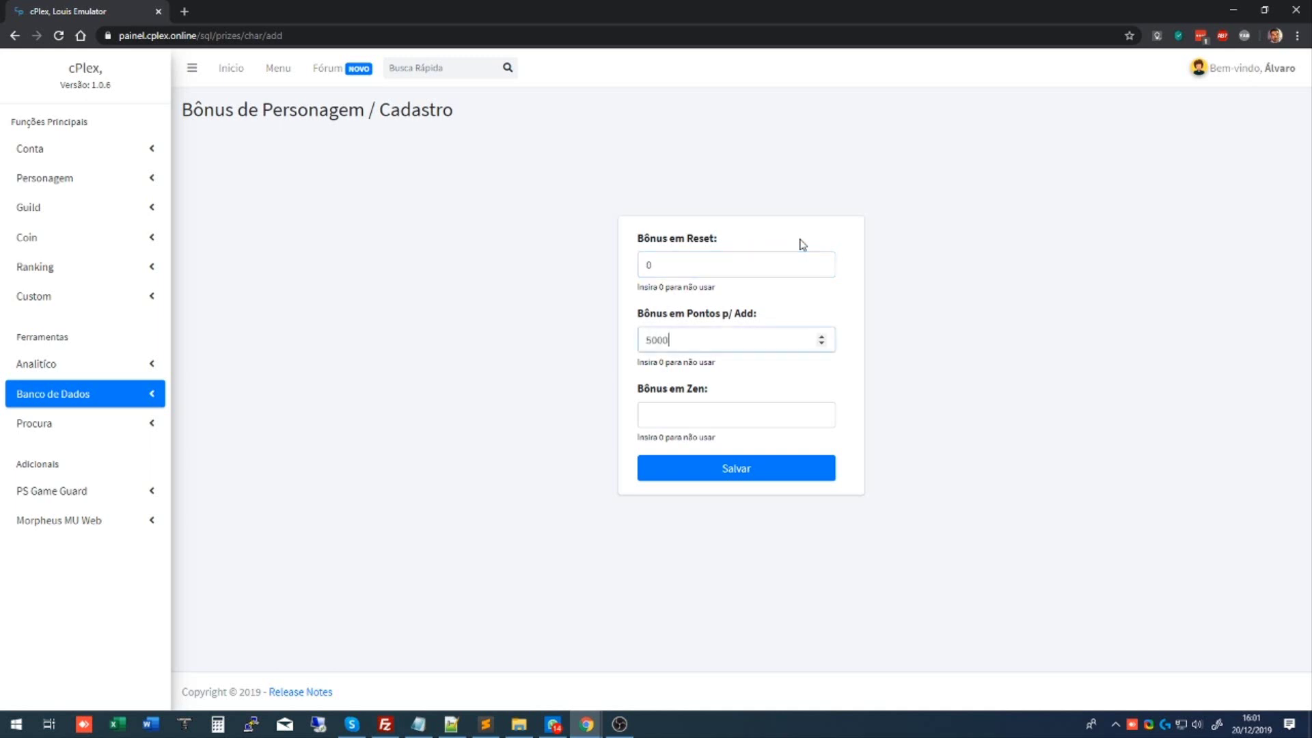
key("Tab")
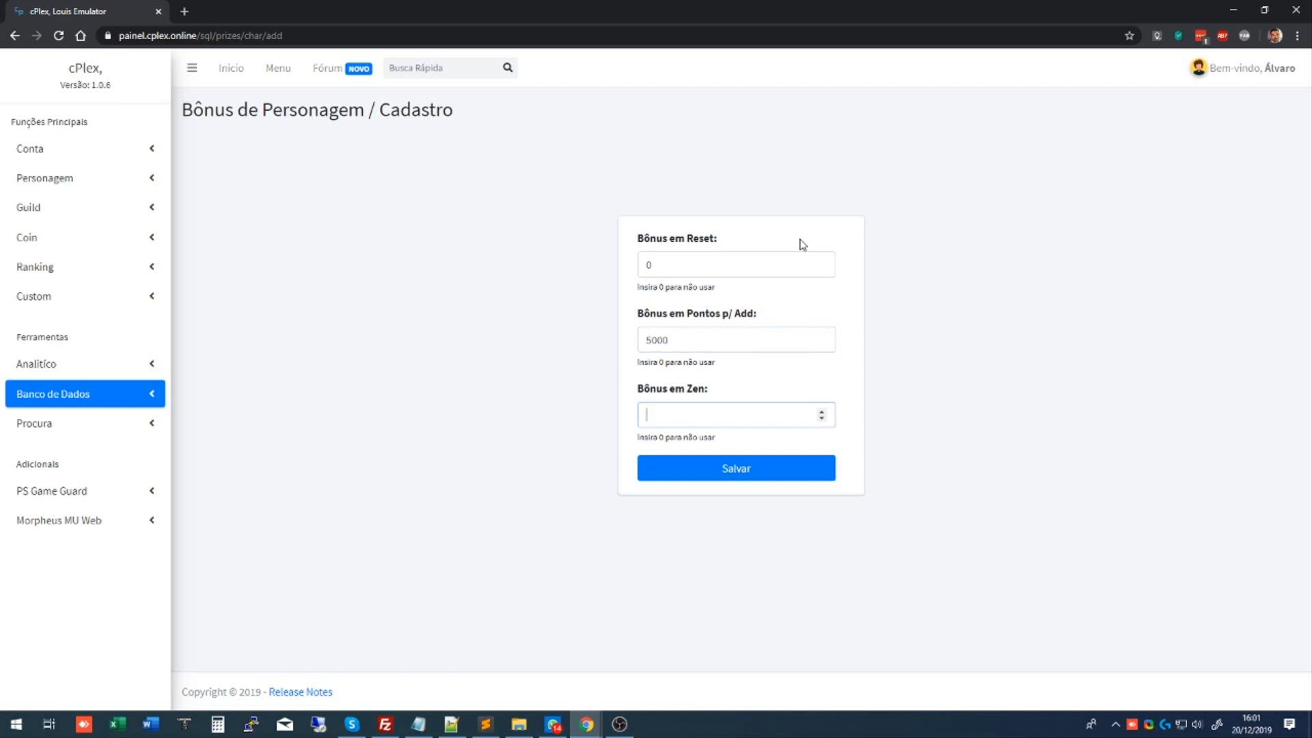
type("0")
left_click(719, 469)
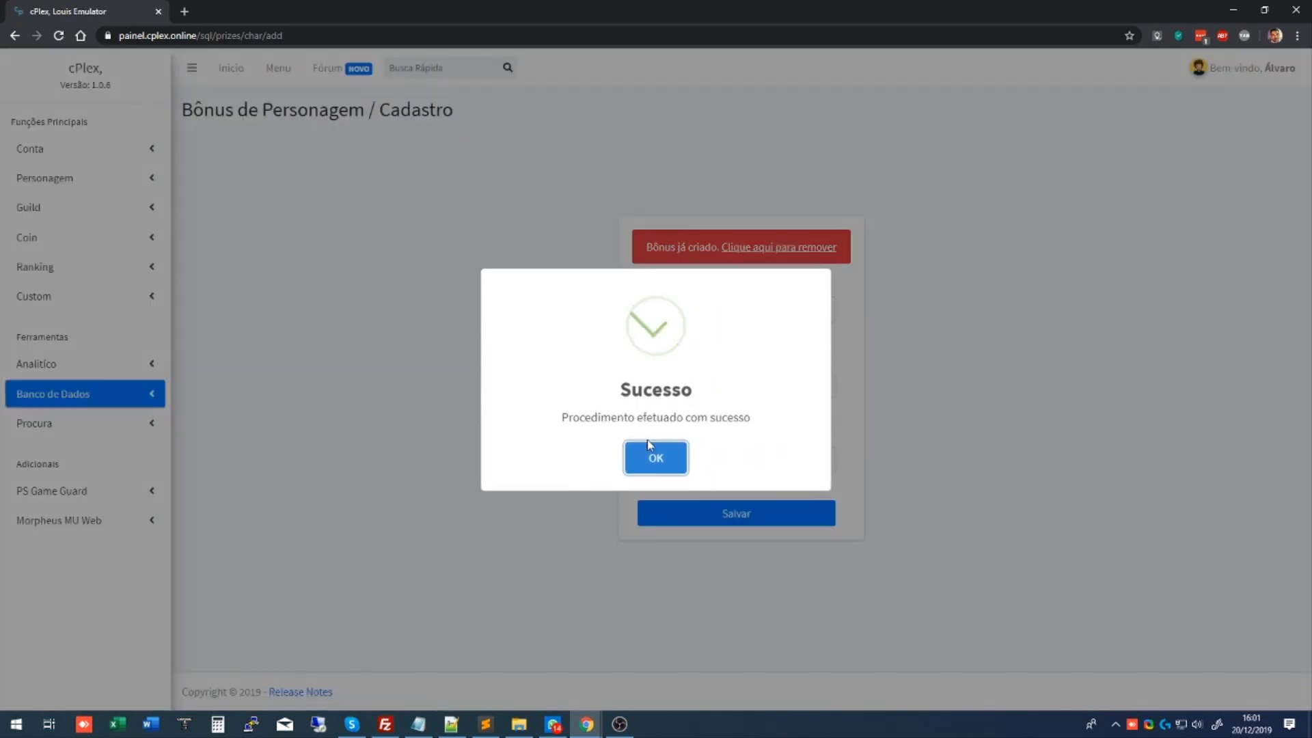
left_click(650, 451)
Return to the Bônus Inicial page and remove the existing Bônus Criação de Conta.
left_click(147, 394)
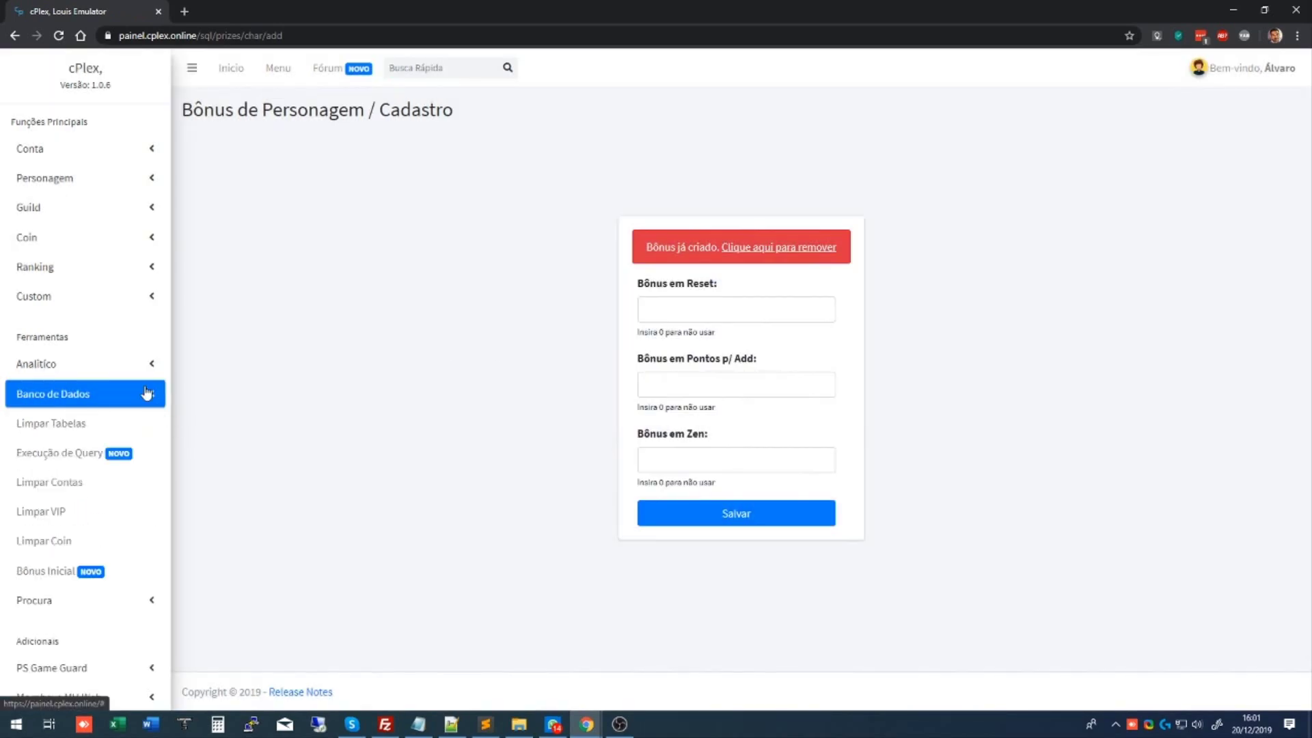
left_click(86, 542)
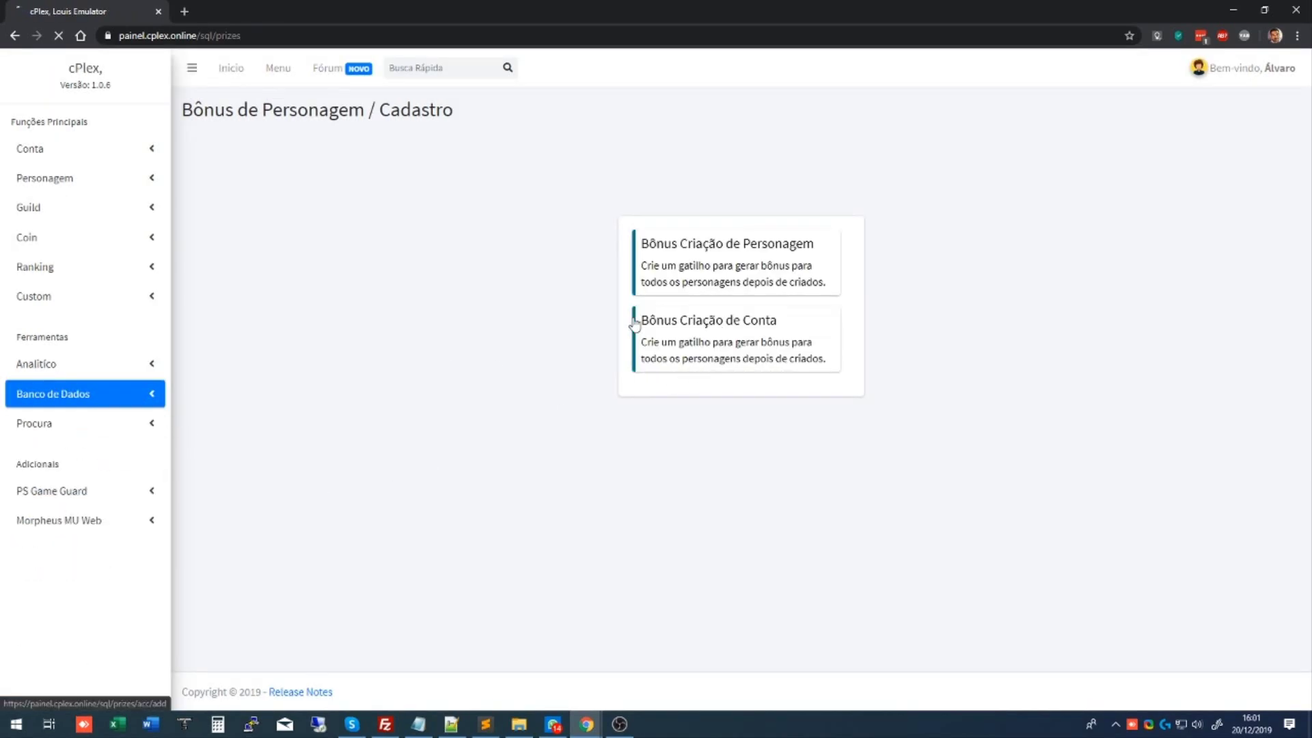
left_click(632, 322)
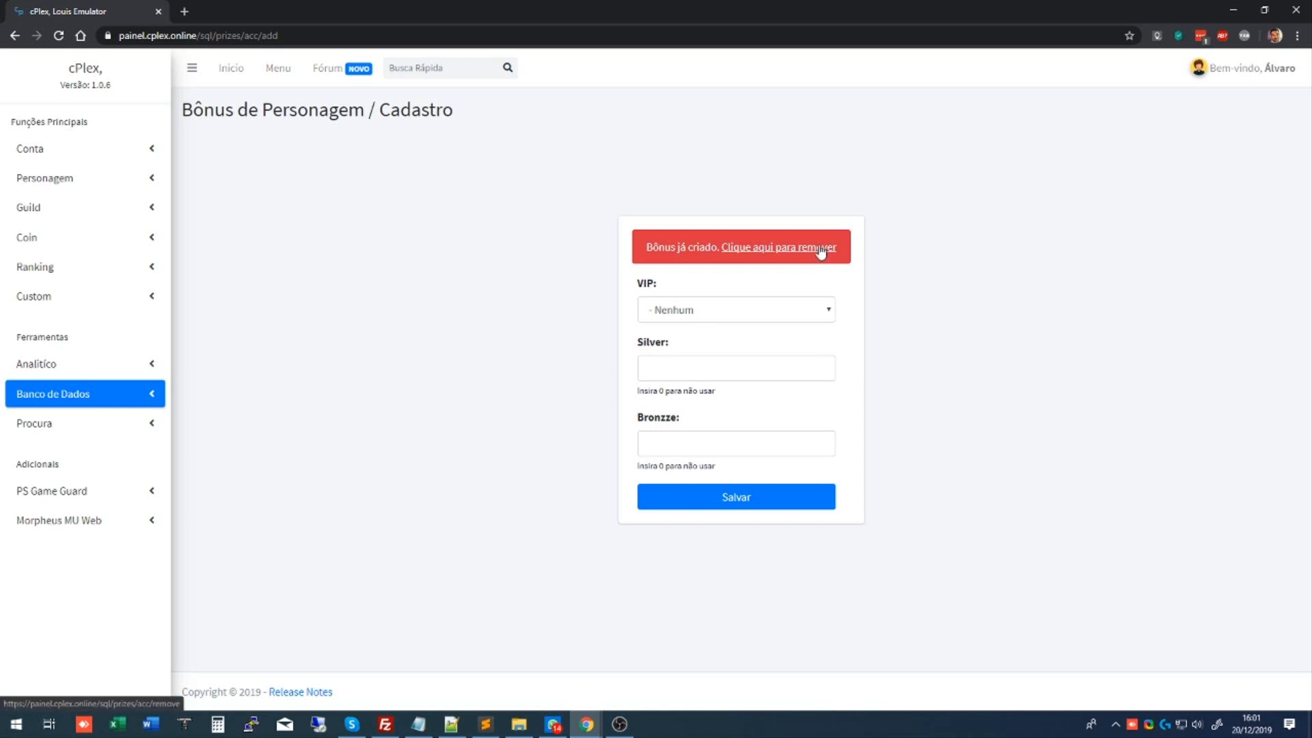
left_click(764, 254)
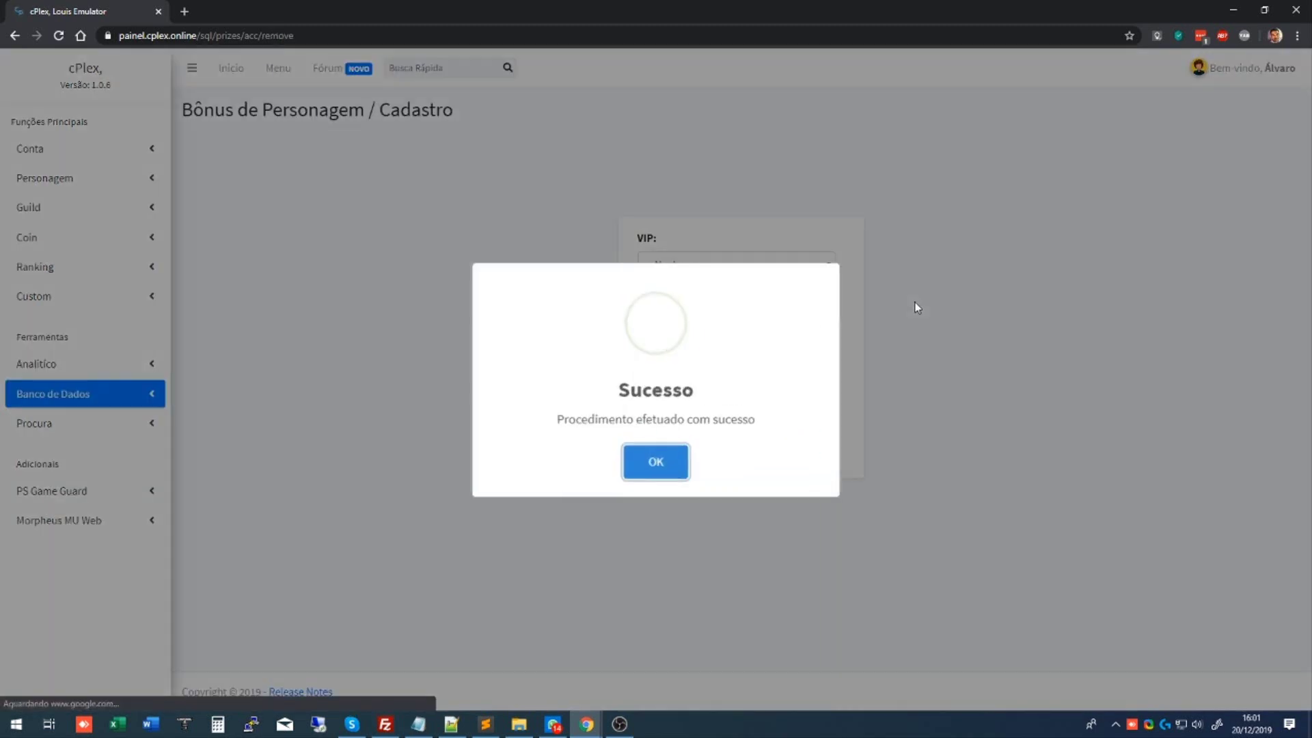
left_click(668, 454)
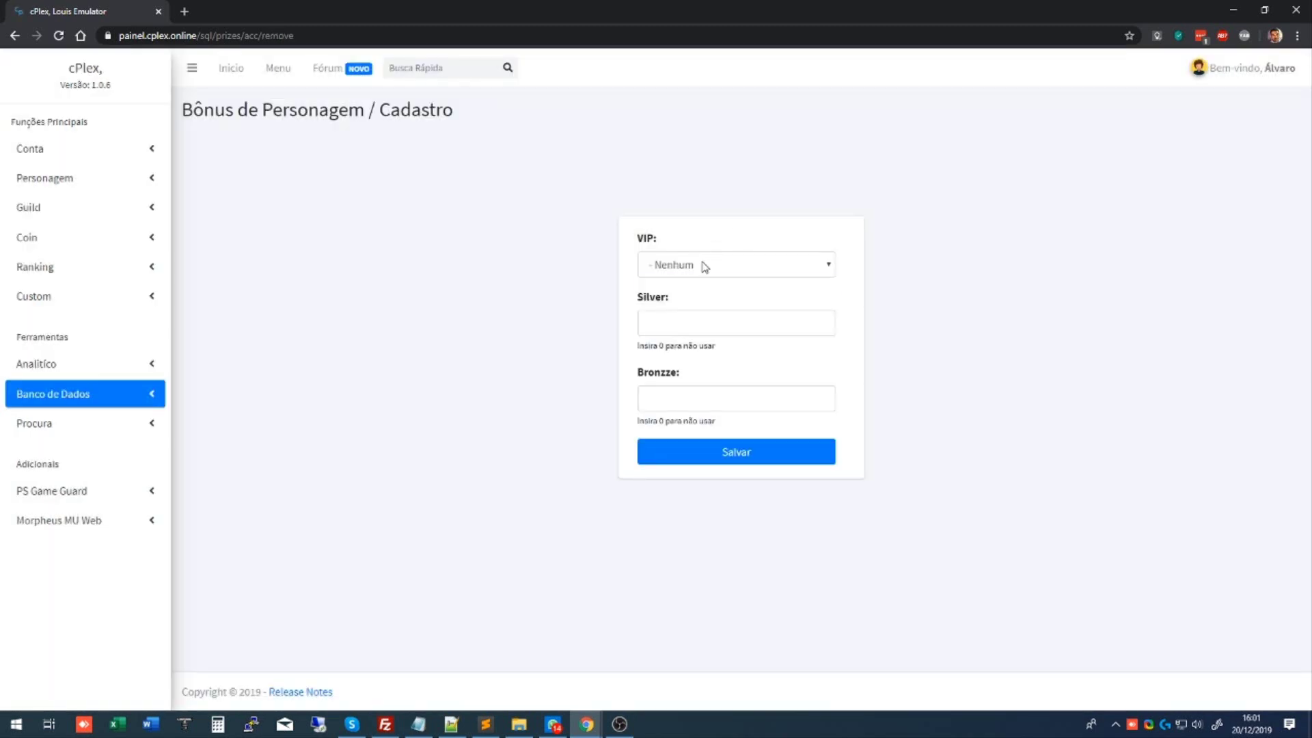
left_click(703, 264)
left_click(482, 320)
Remove the existing Bônus Criação de Personagem through the Bônus Inicial page.
left_click(149, 396)
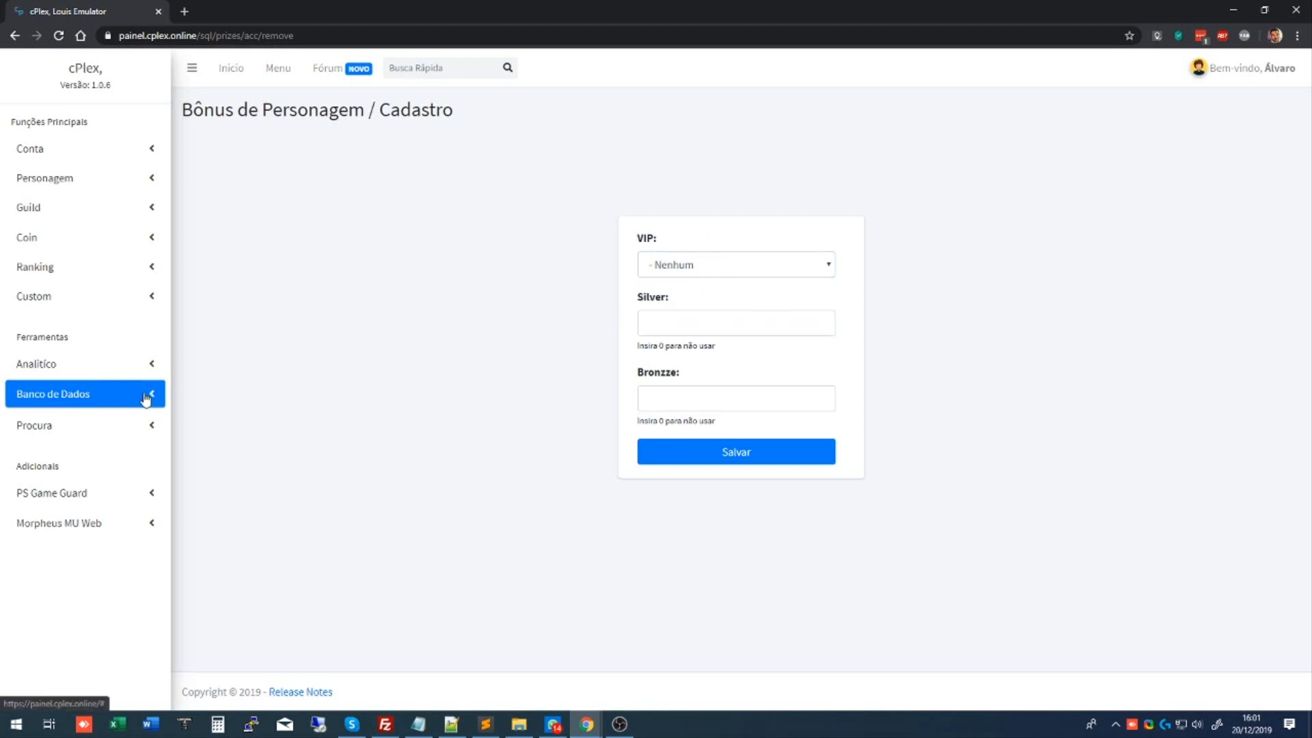
left_click(81, 579)
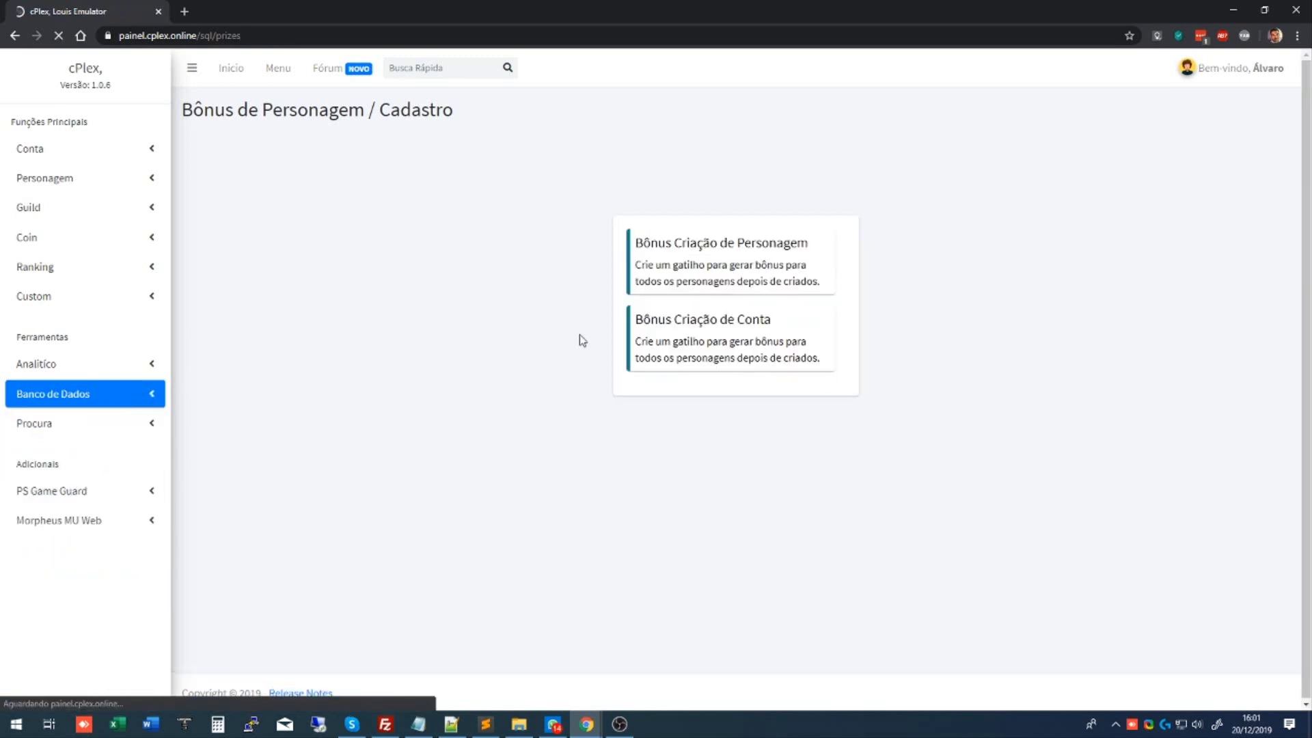
left_click(749, 263)
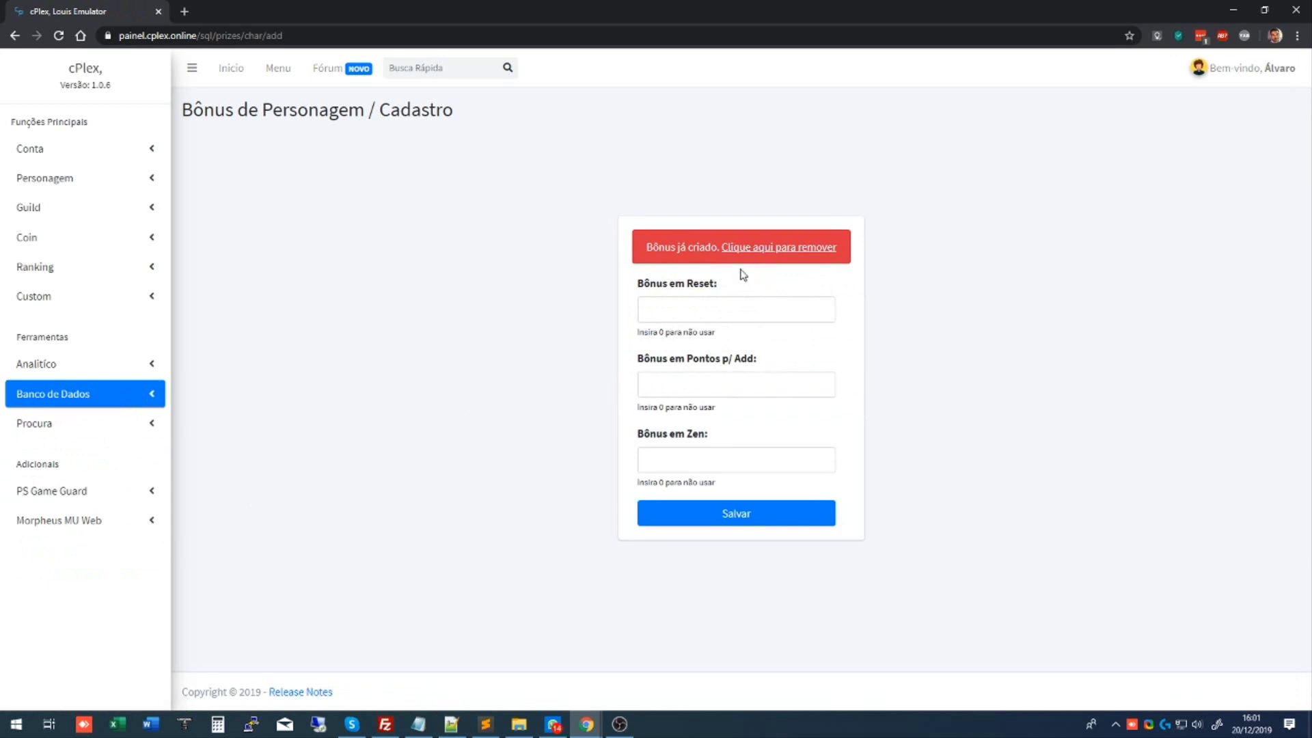
key("alt+Tab")
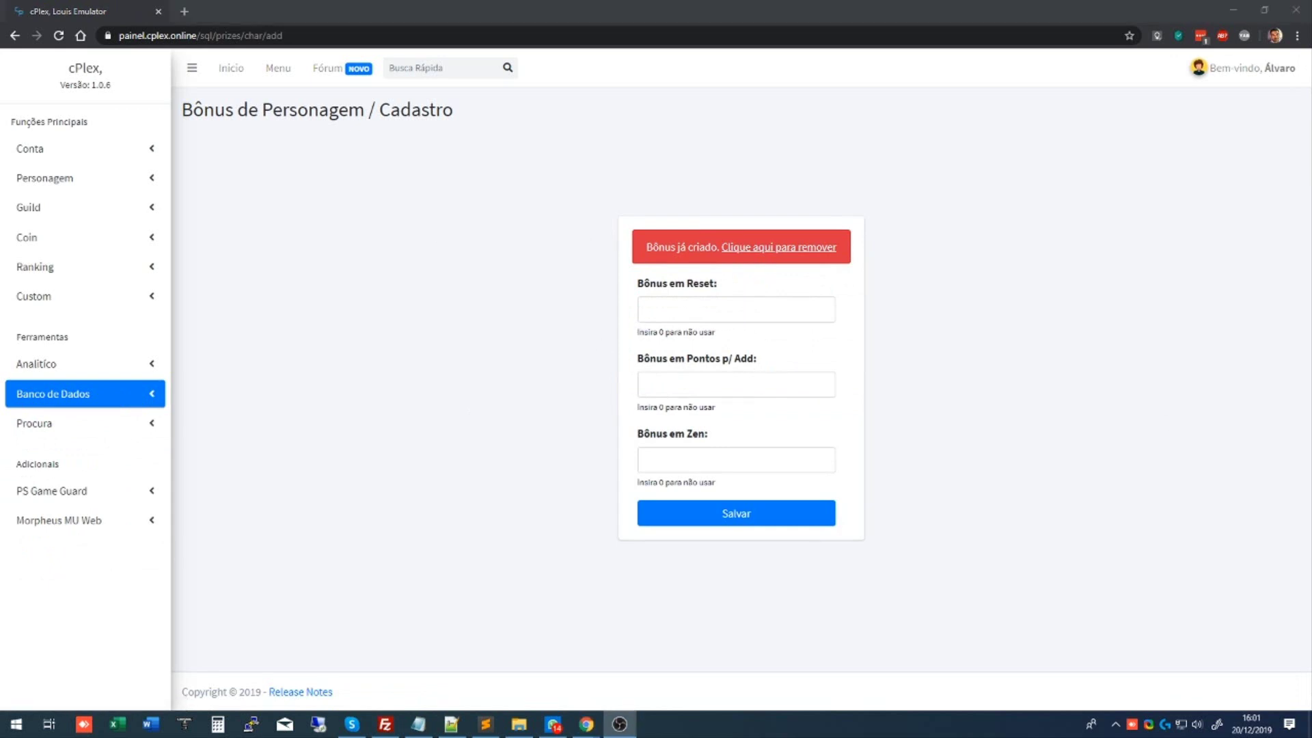
left_click(803, 257)
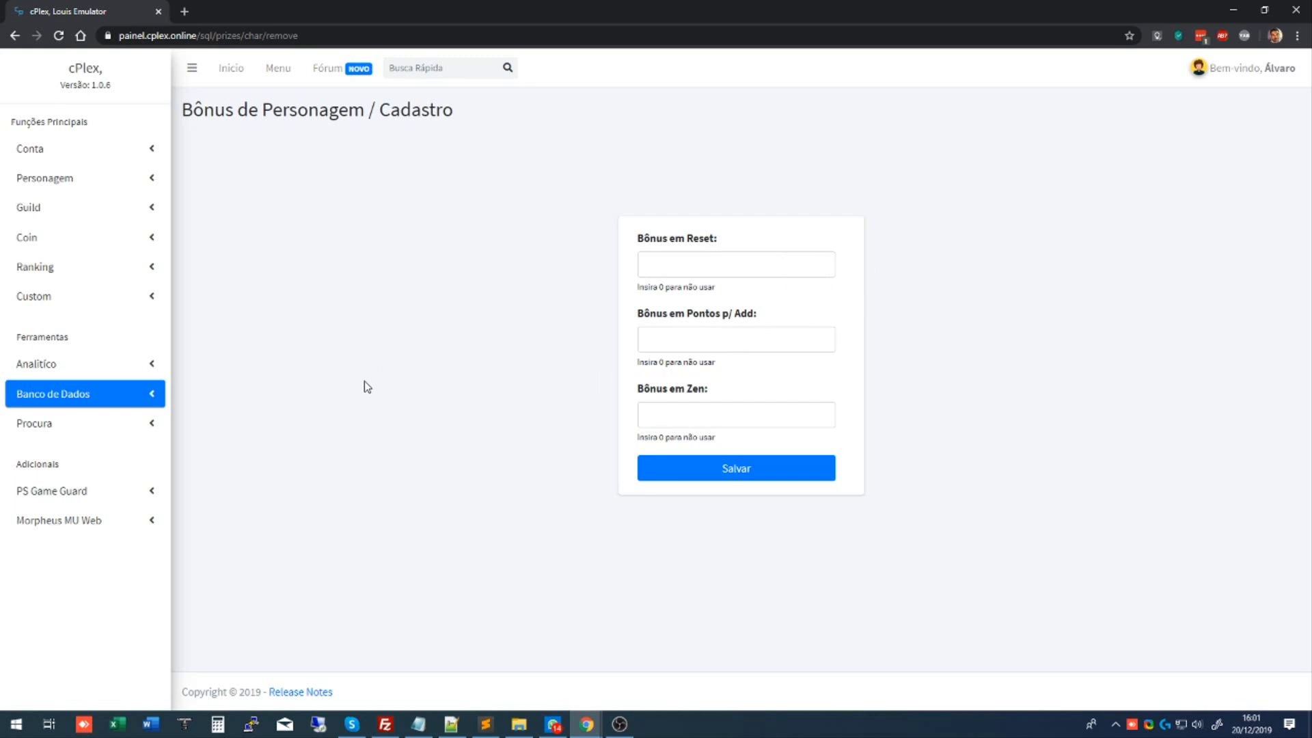
Open the Execução de Query page of the Banco de Dados tools.
left_click(128, 403)
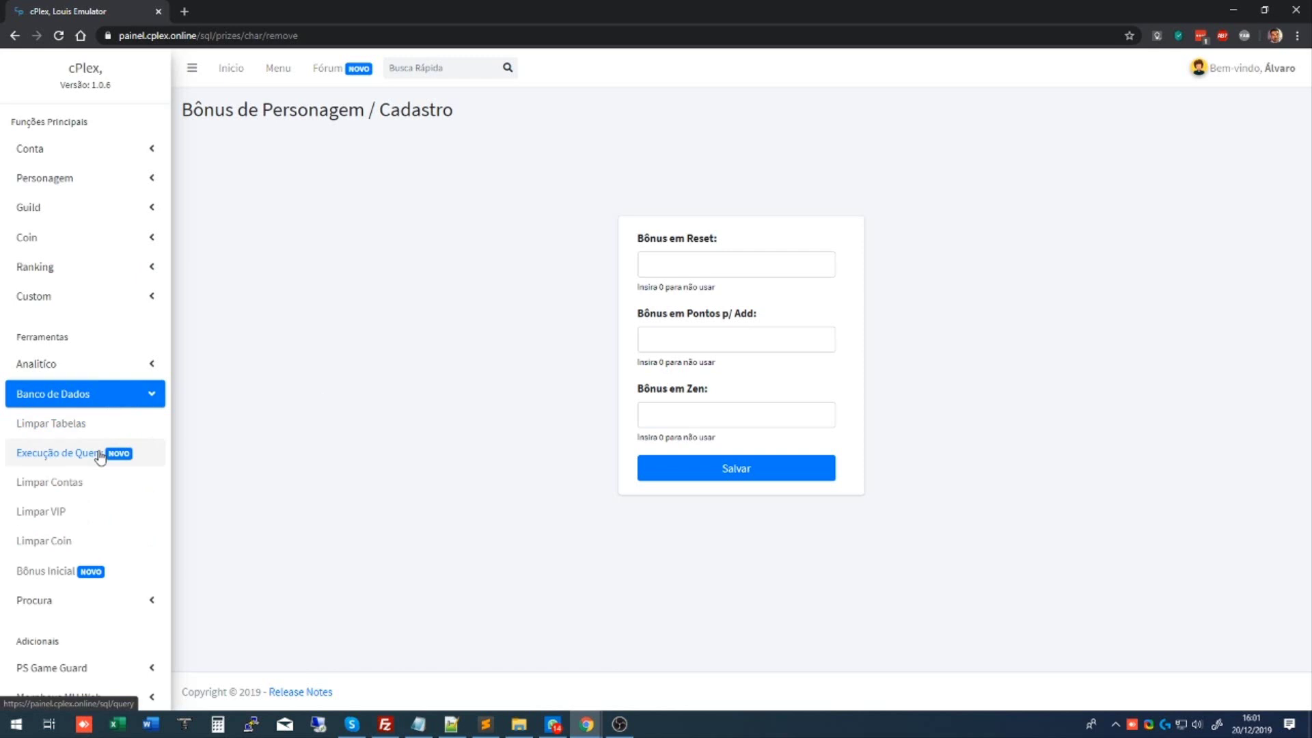
left_click(100, 454)
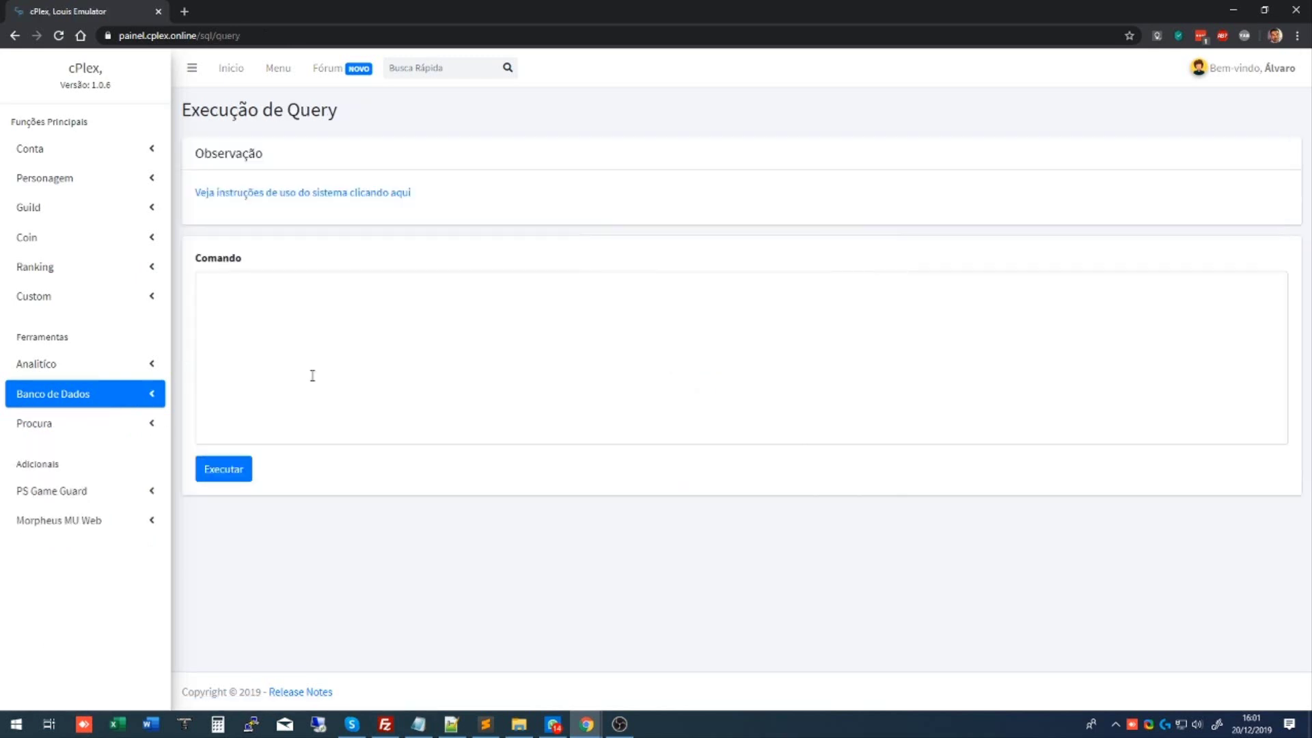
left_click(312, 375)
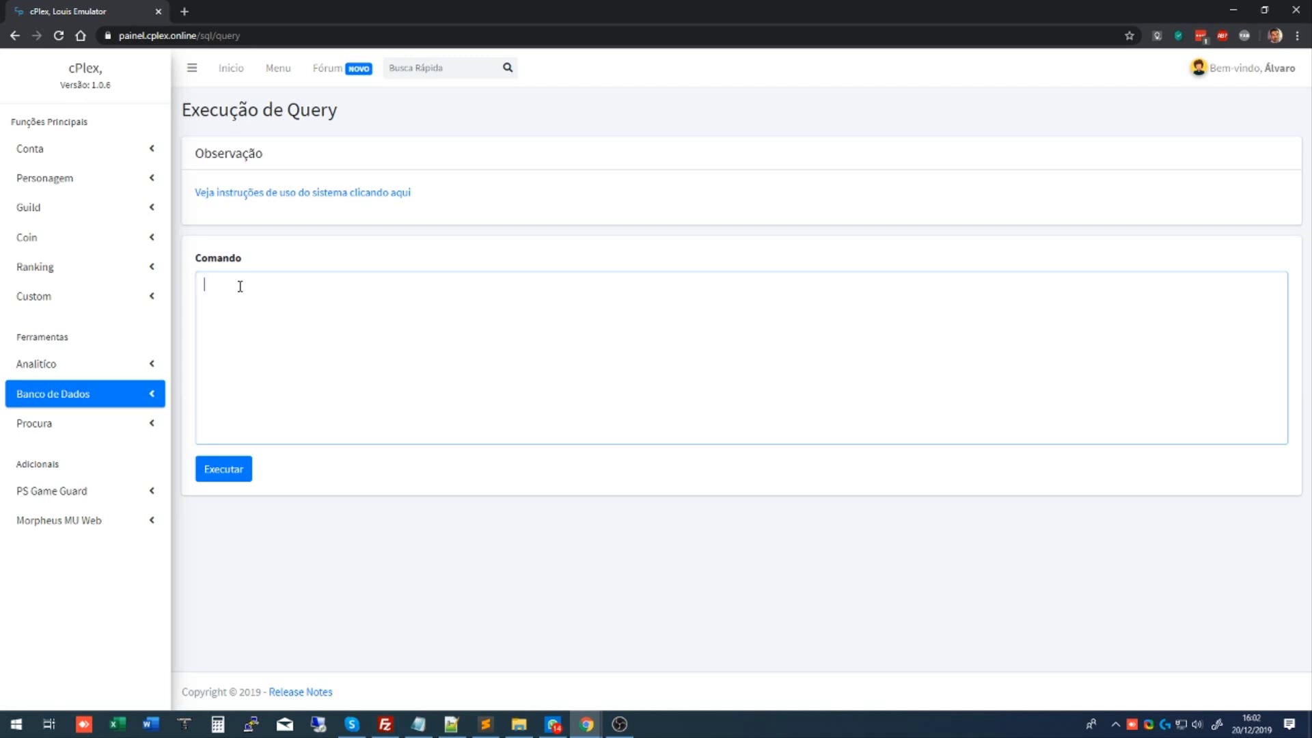
left_click(146, 394)
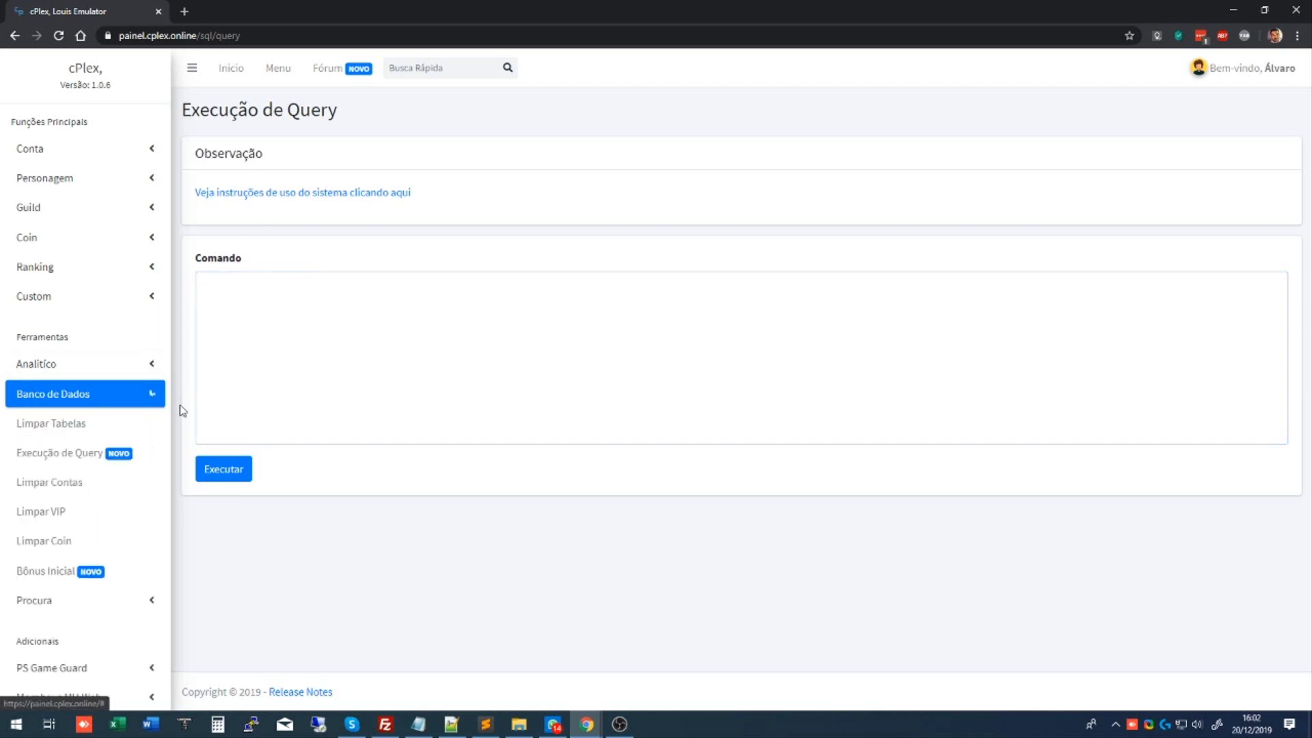
left_click(89, 456)
Try to execute the command "DROP UPDATE Character" as a database query.
left_click(267, 334)
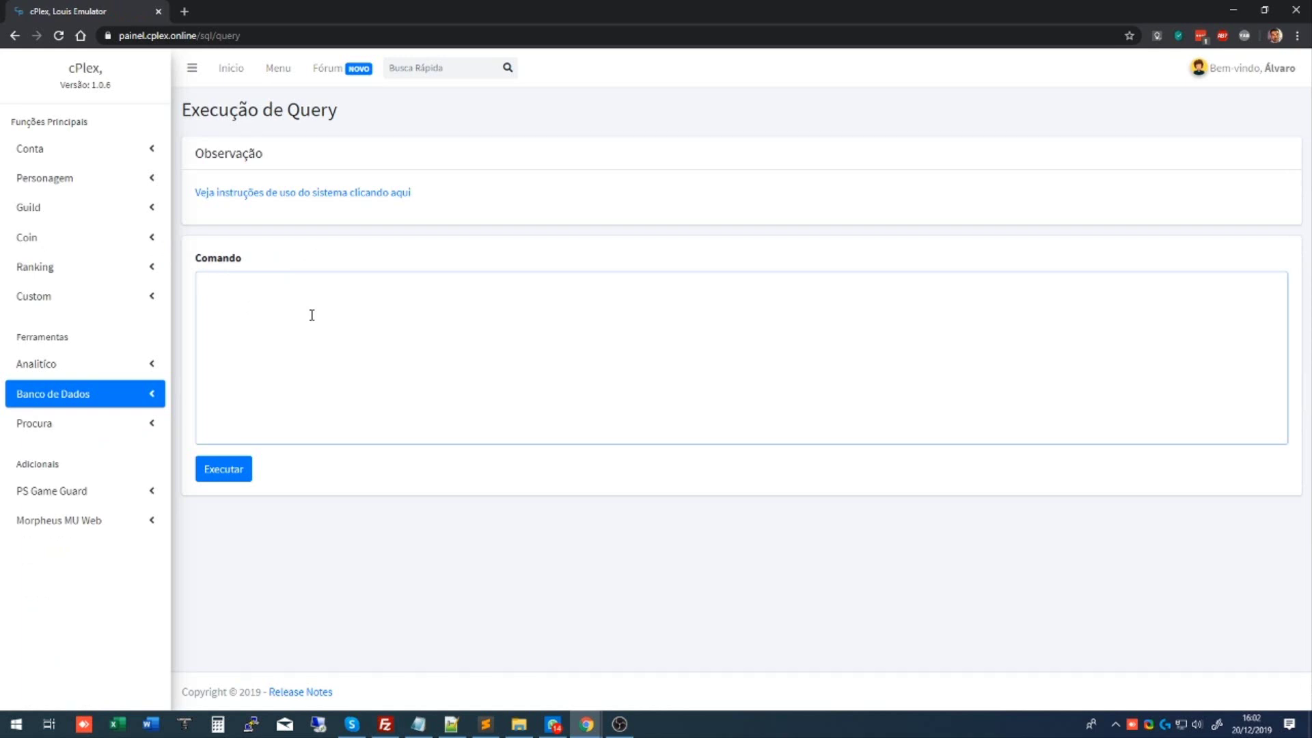
type("DROP UPDATE Character")
left_click(240, 470)
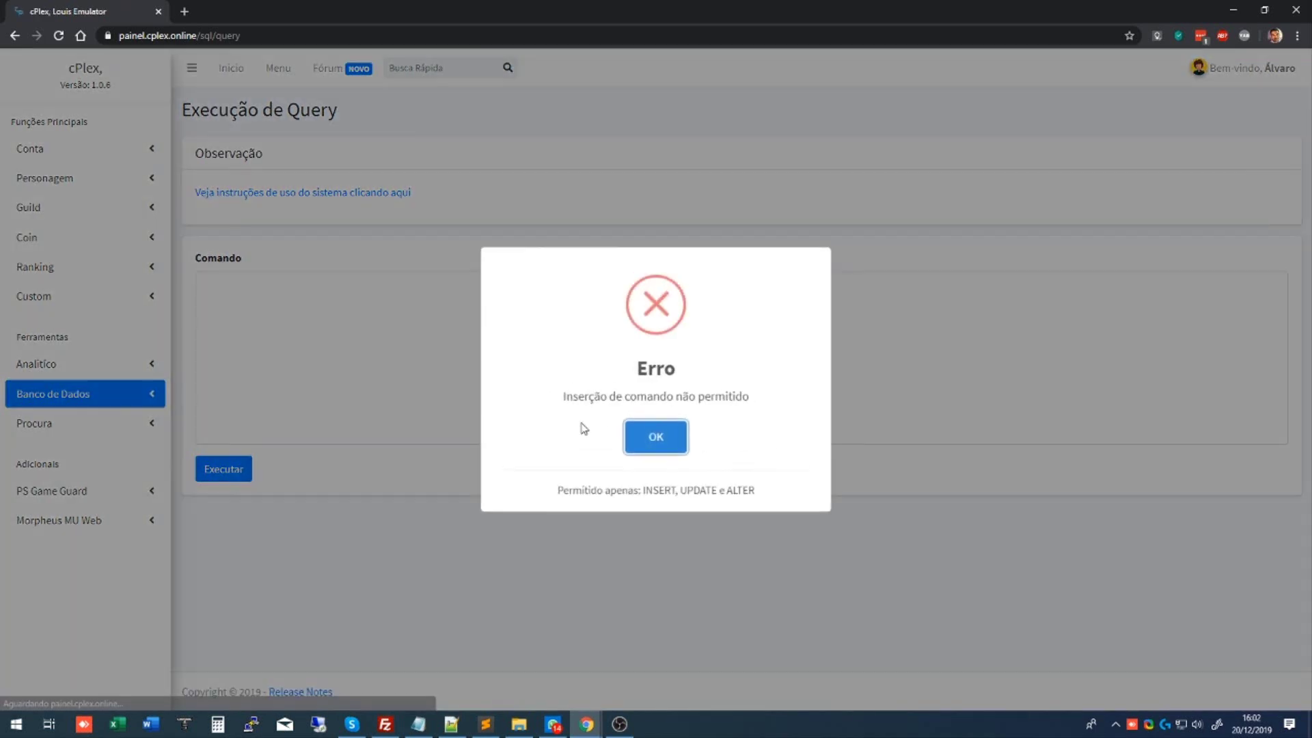
left_click(668, 441)
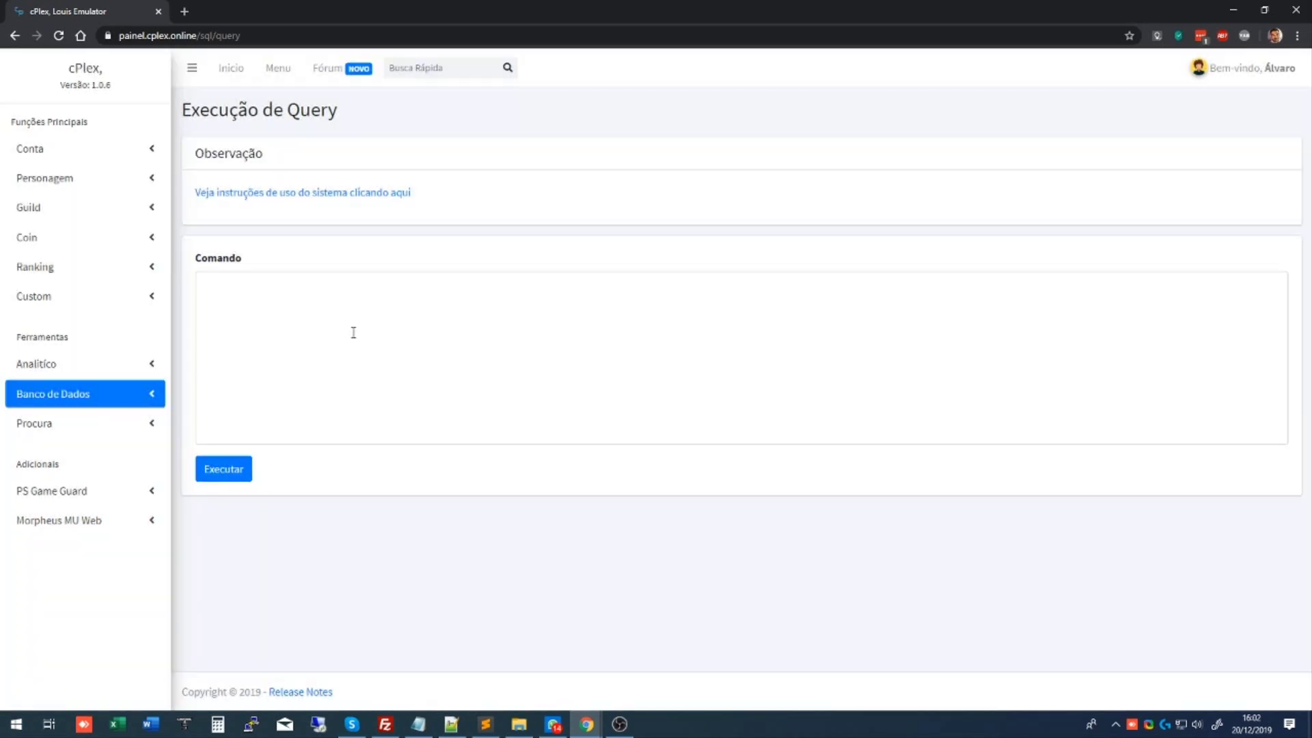
Execute the query "UPDATE Character SET Kills += 1".
left_click(342, 345)
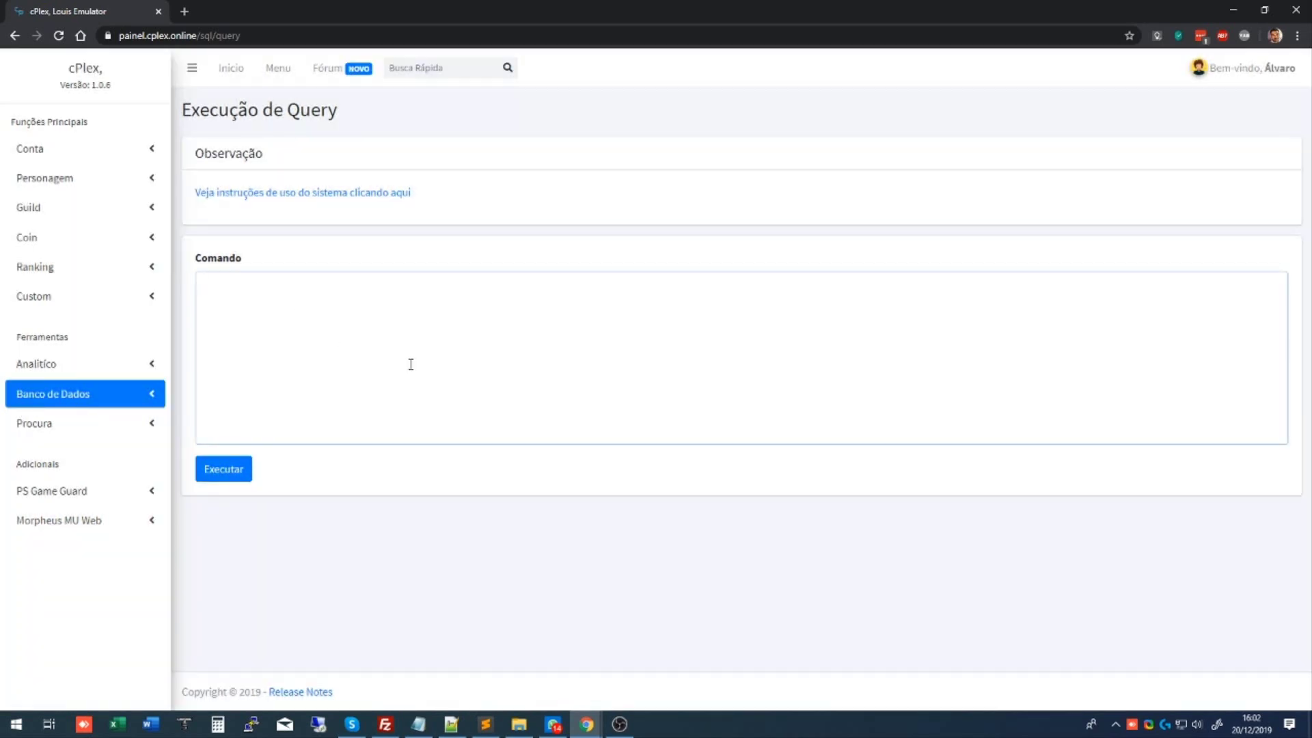
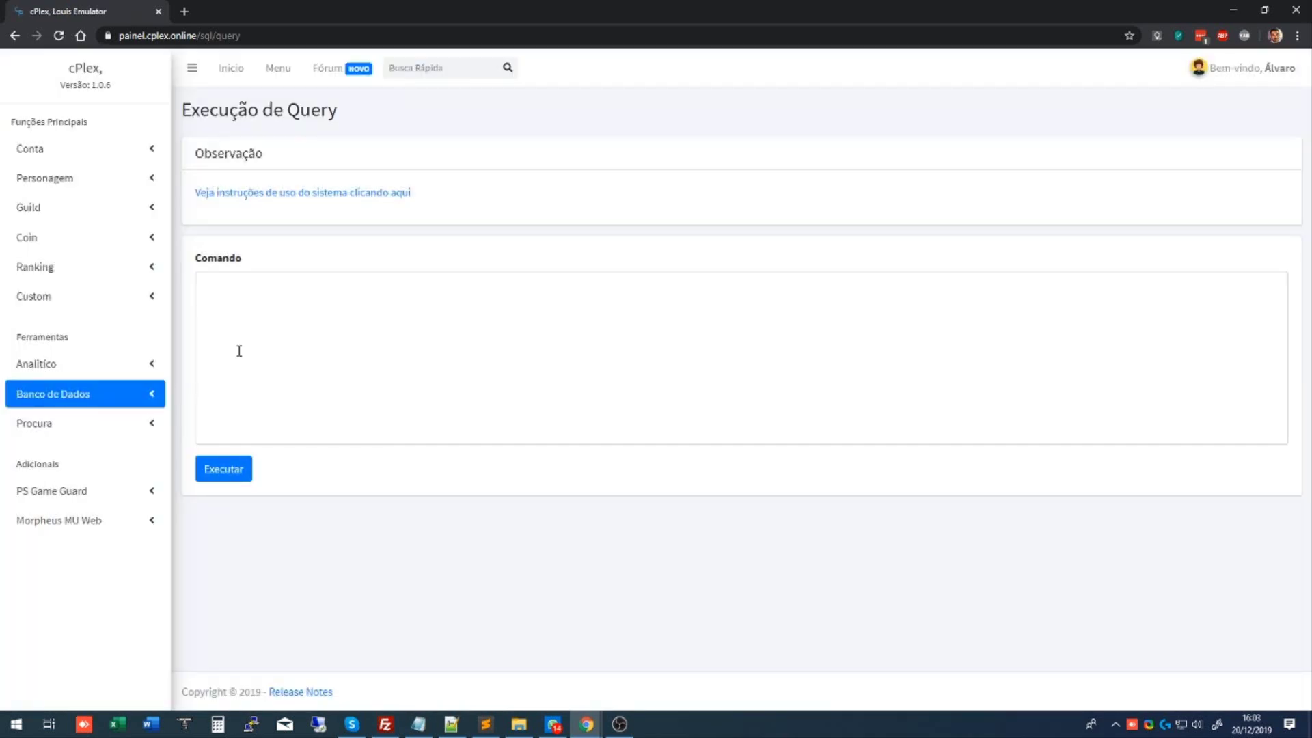
left_click(238, 348)
type("UPDATE")
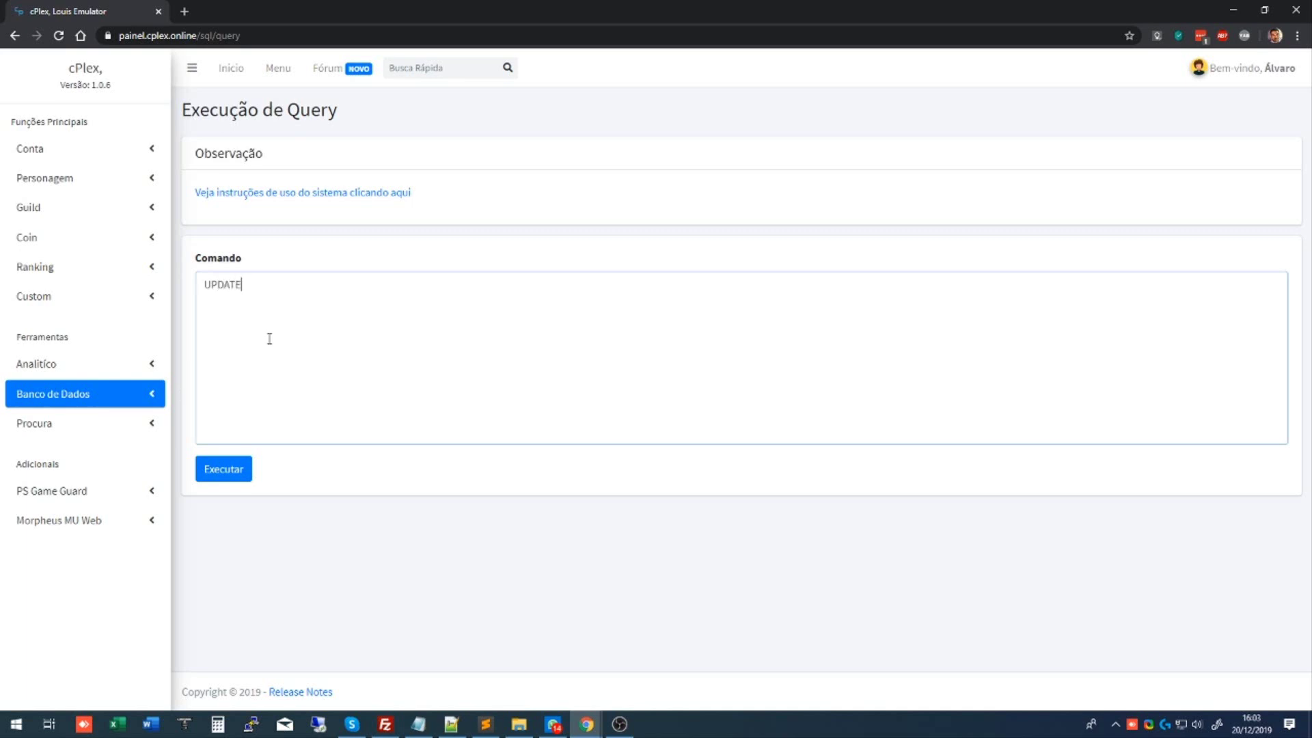
type(" Character SET KIlls += 1")
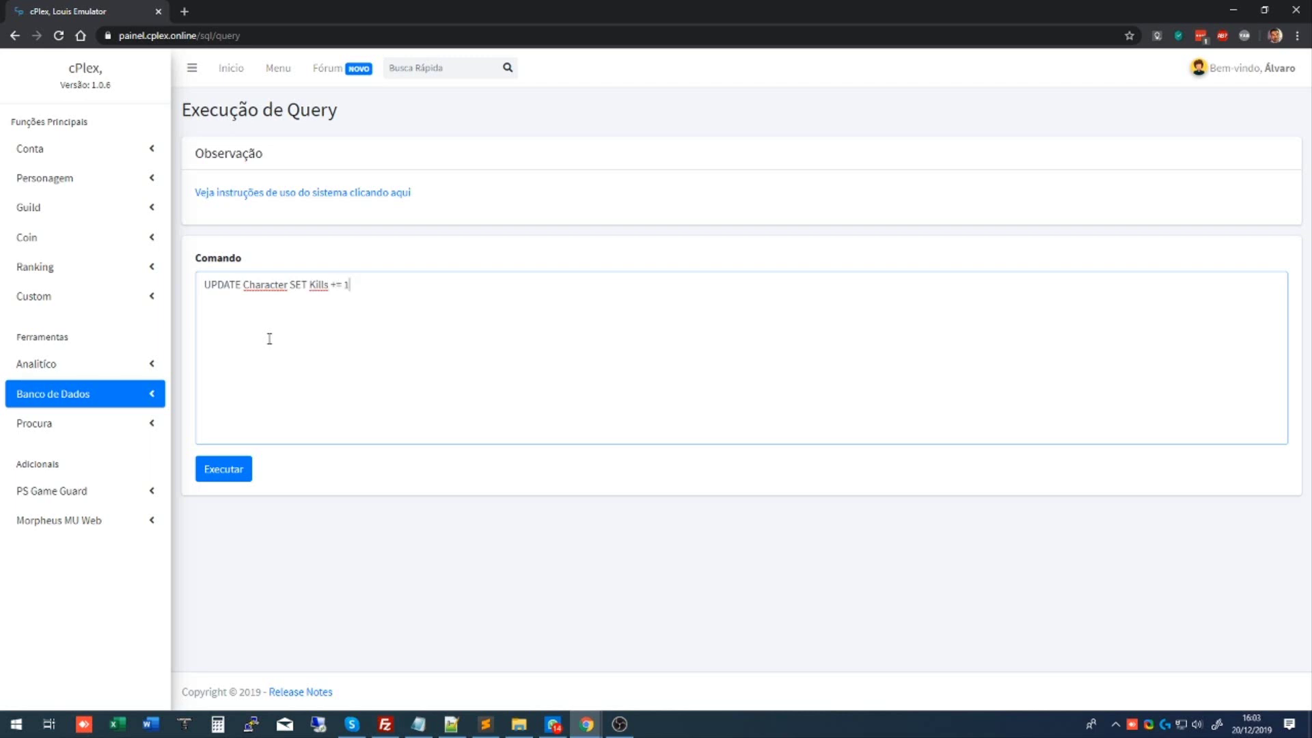
left_click(224, 467)
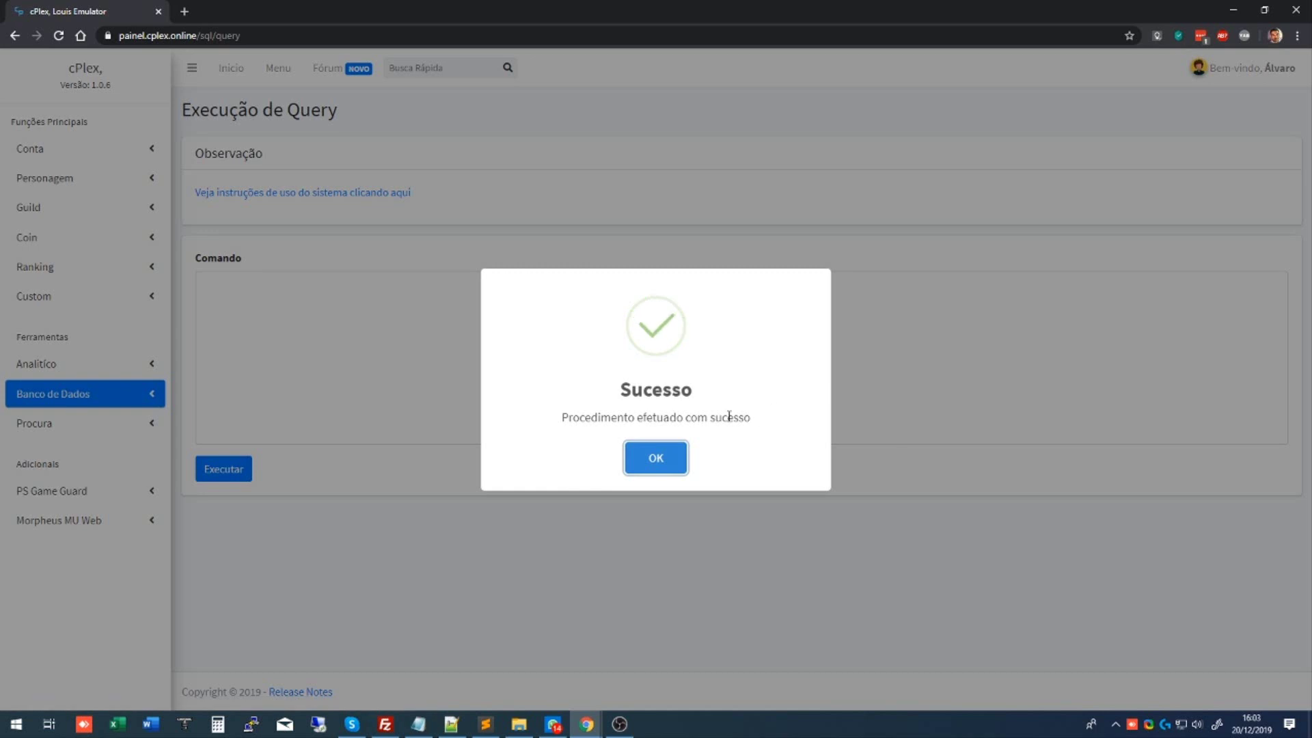
left_click(667, 458)
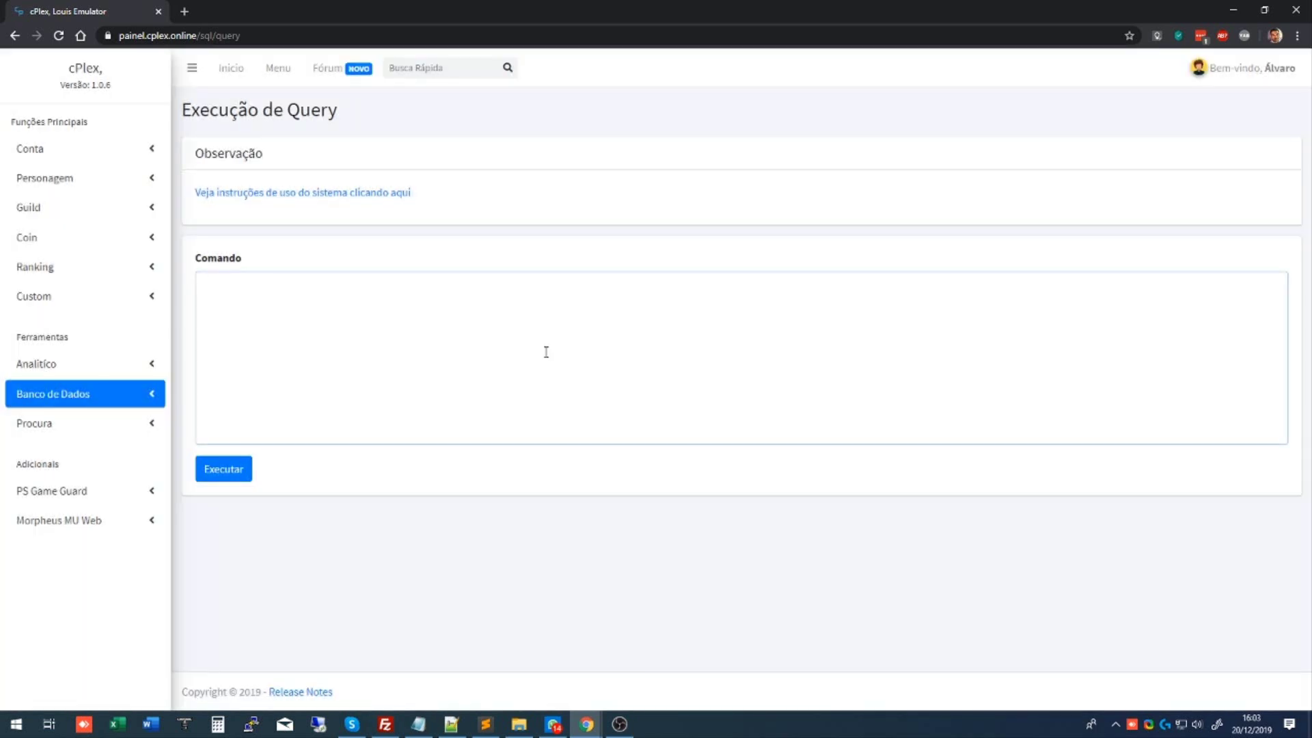
Execute the query "UPDATE MEMB_INFO SET VIP = 1".
type("UPDATE MEMB_INFO VIP")
key("BackSpace")
key("BackSpace")
key("BackSpace")
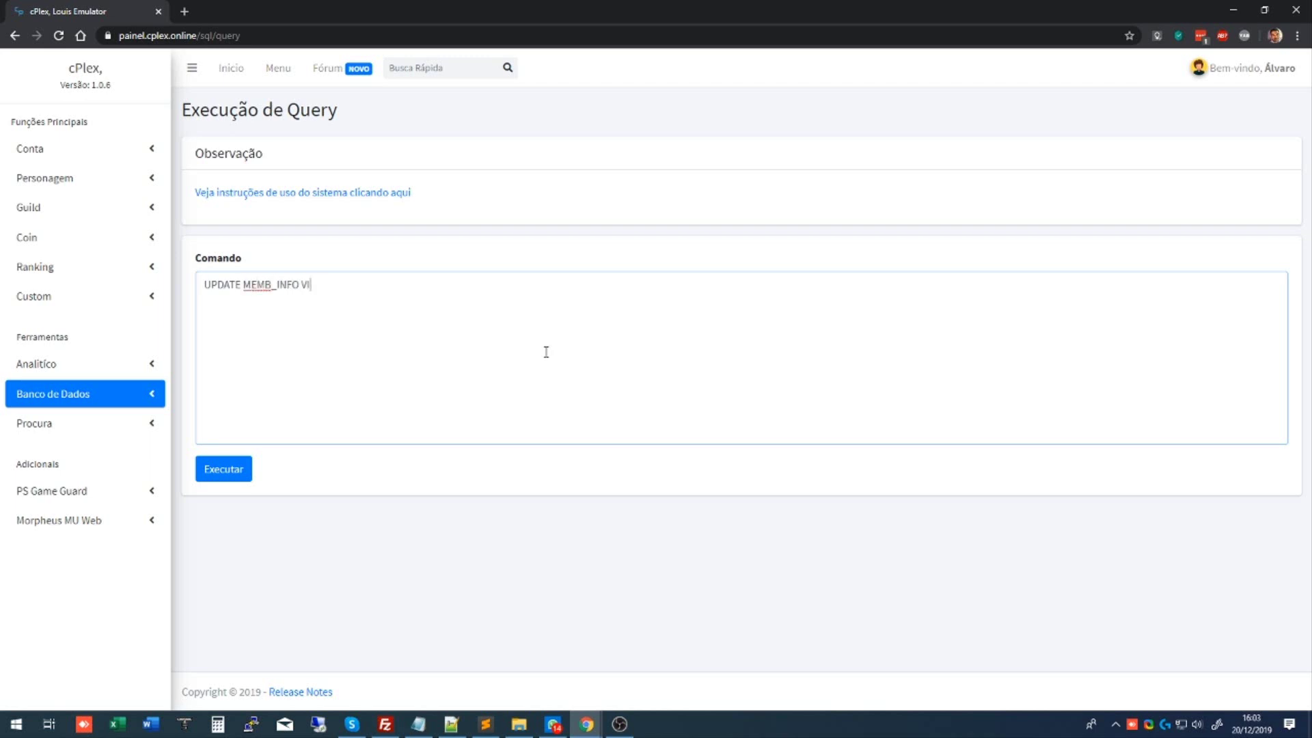
type("SET VIP = 1")
left_click(226, 469)
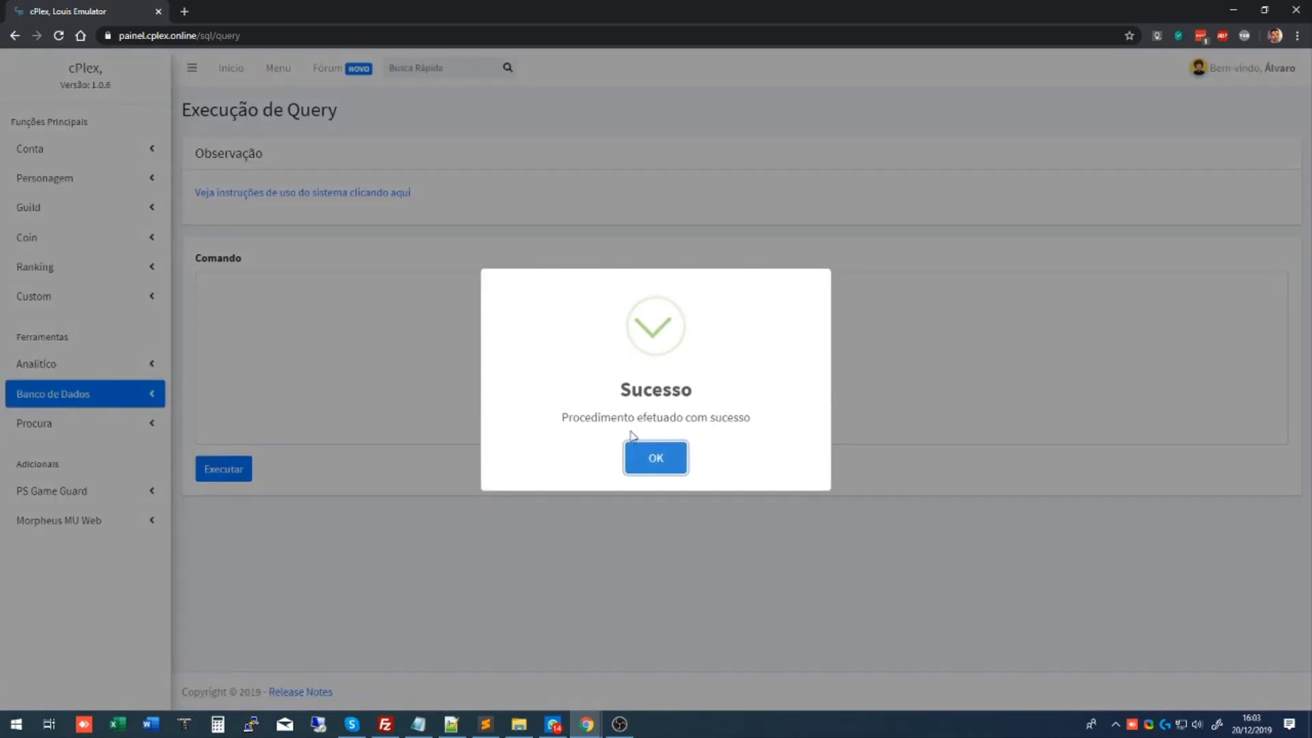
left_click(657, 457)
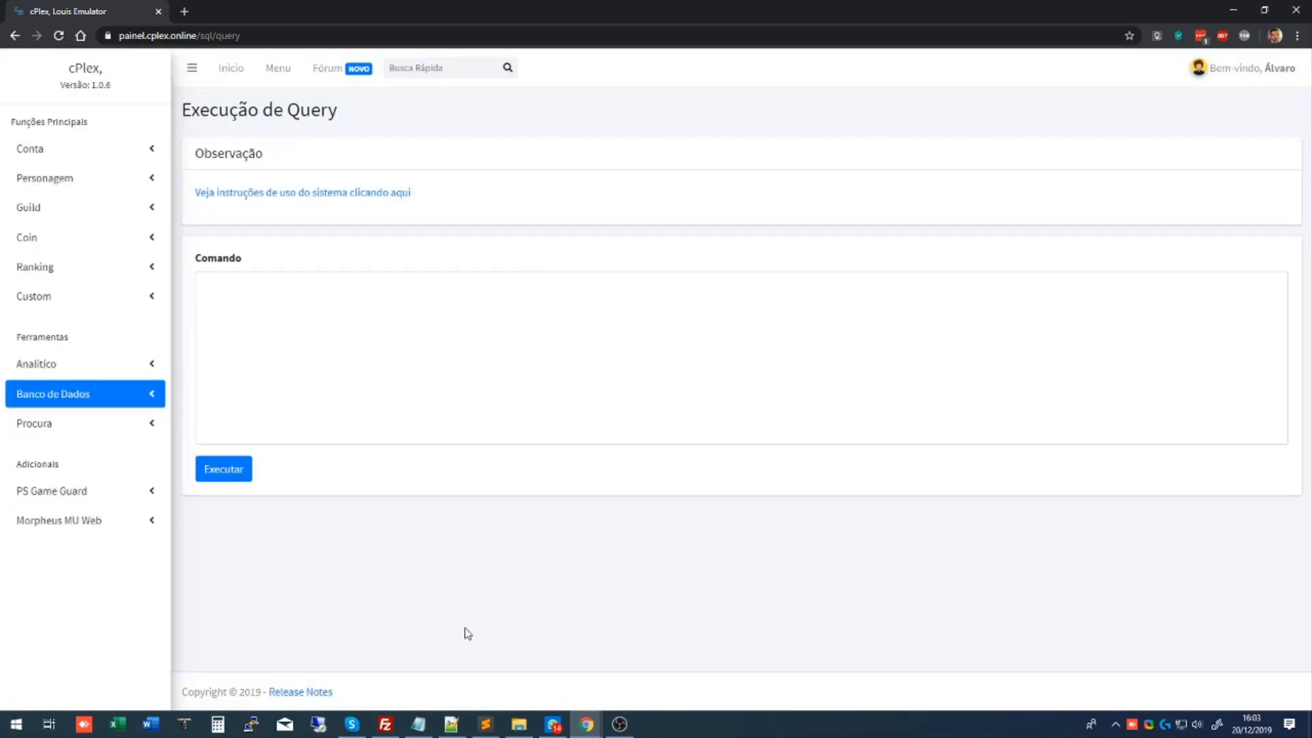
left_click(418, 727)
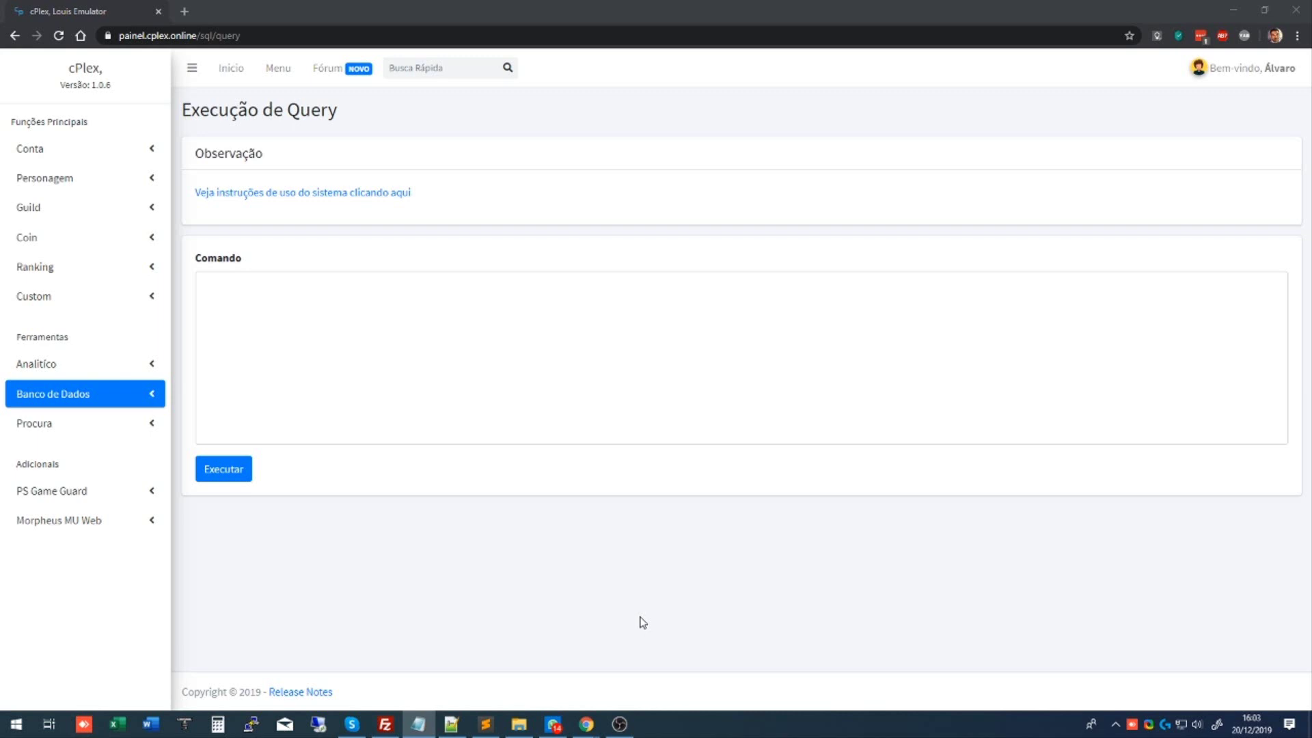
left_click(278, 302)
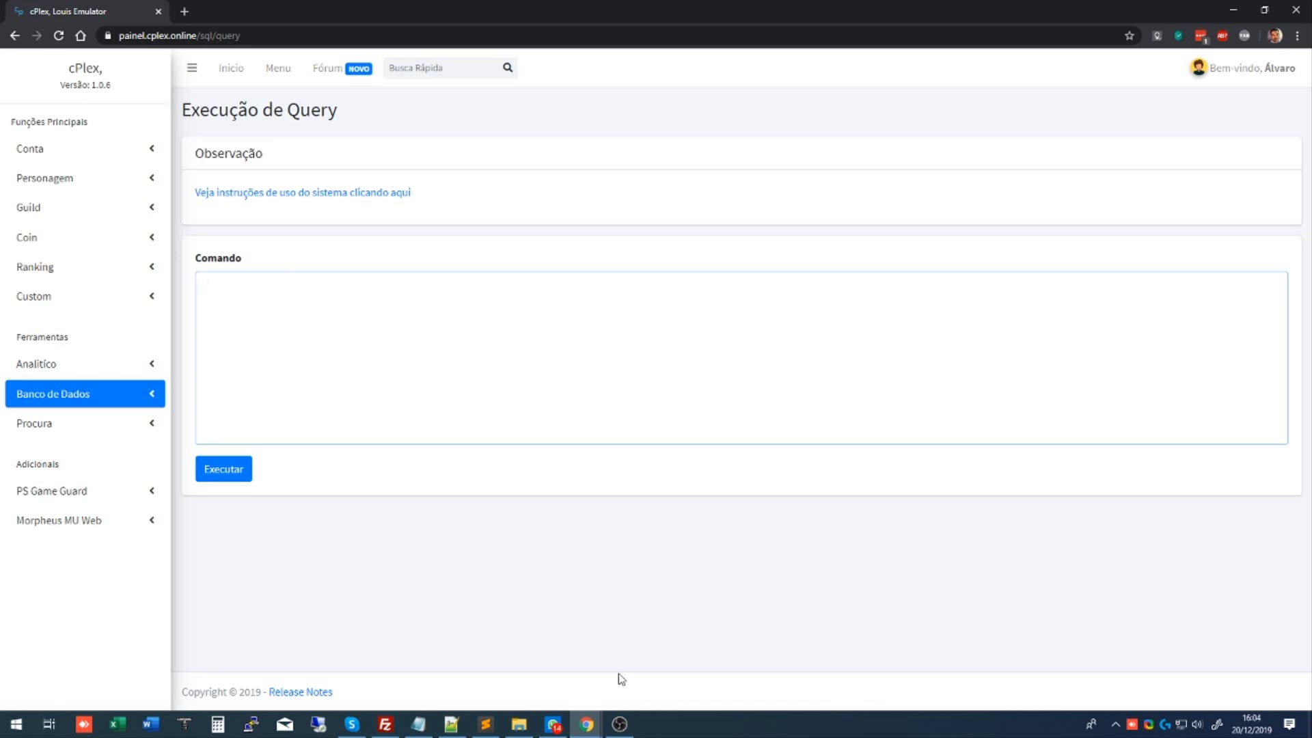
left_click(585, 723)
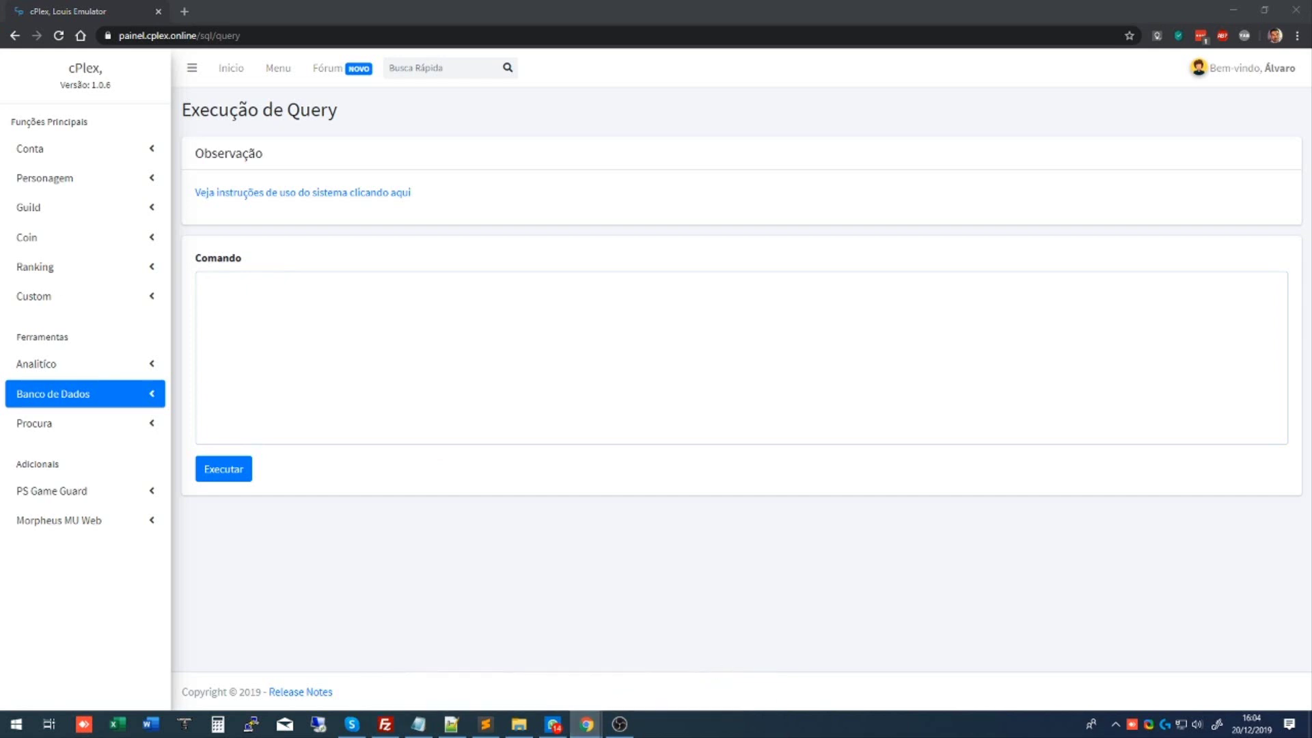
key("alt+Tab")
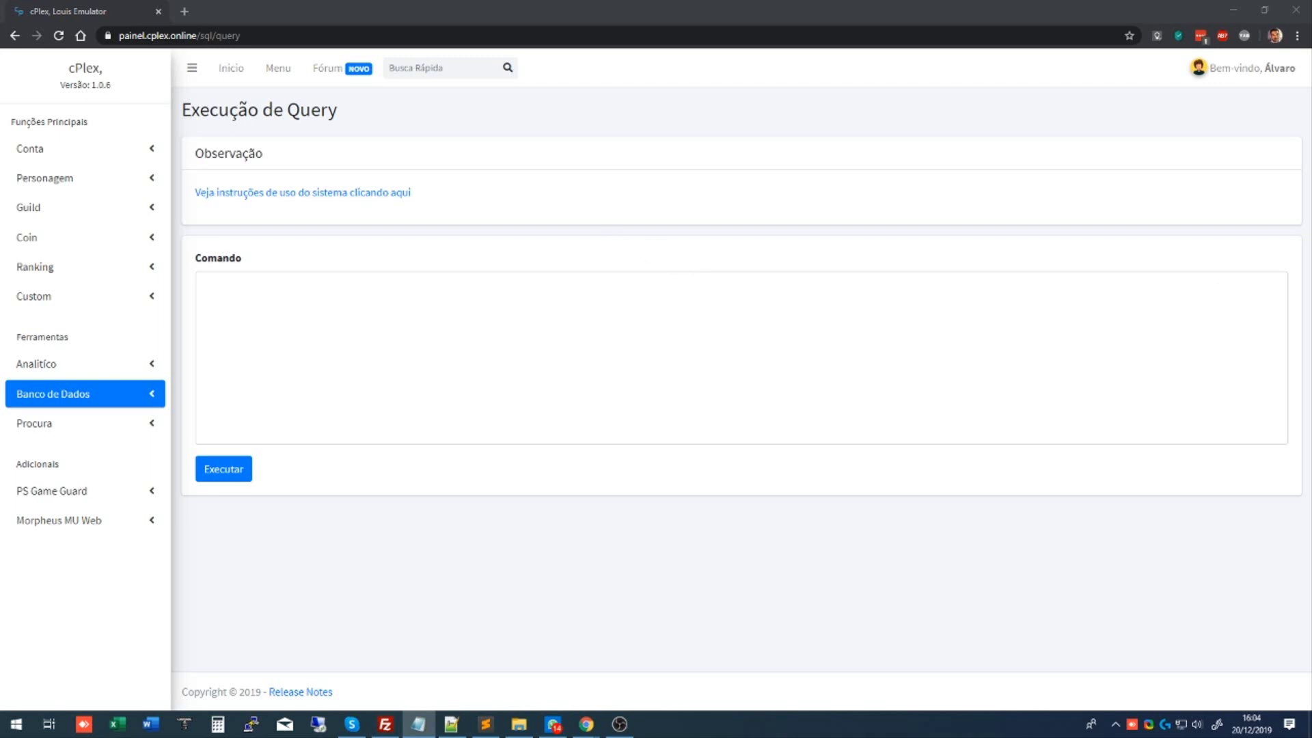
key("alt+Tab")
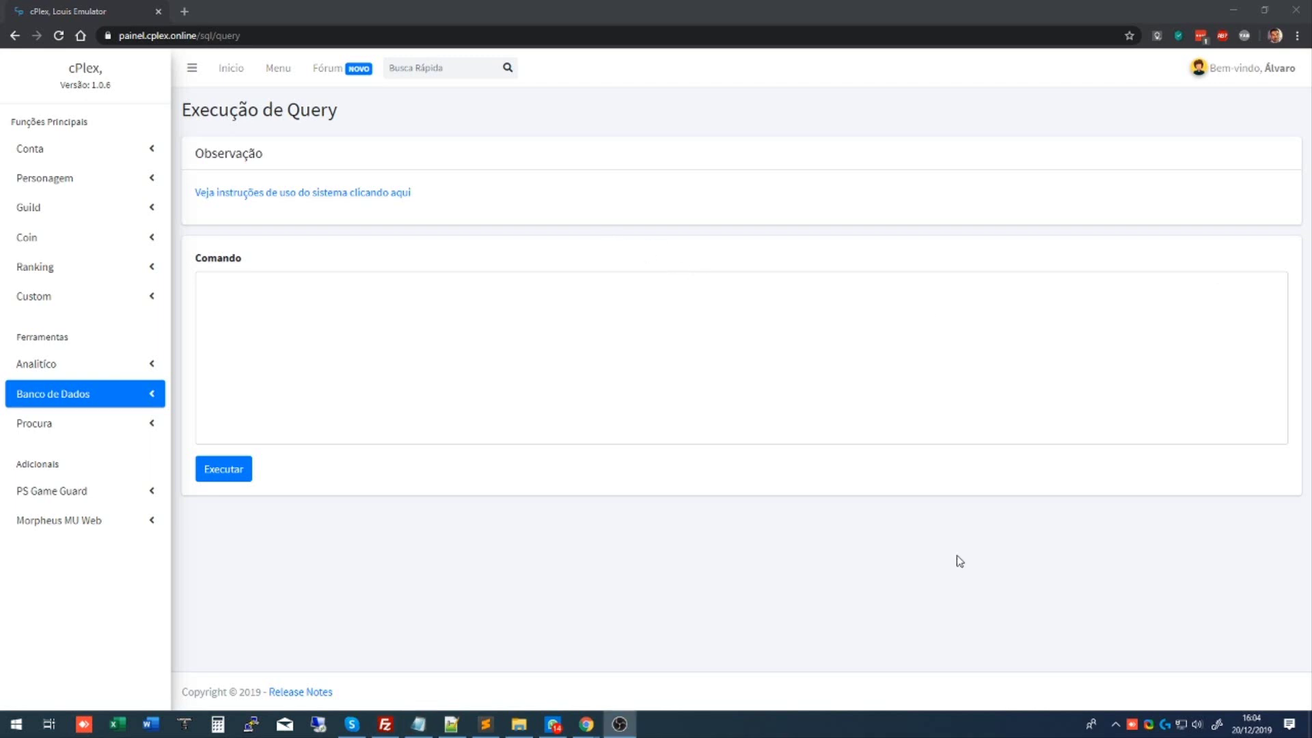
Go to the panel's home page and open the Tarefa Cron page for scheduled tasks.
left_click(228, 77)
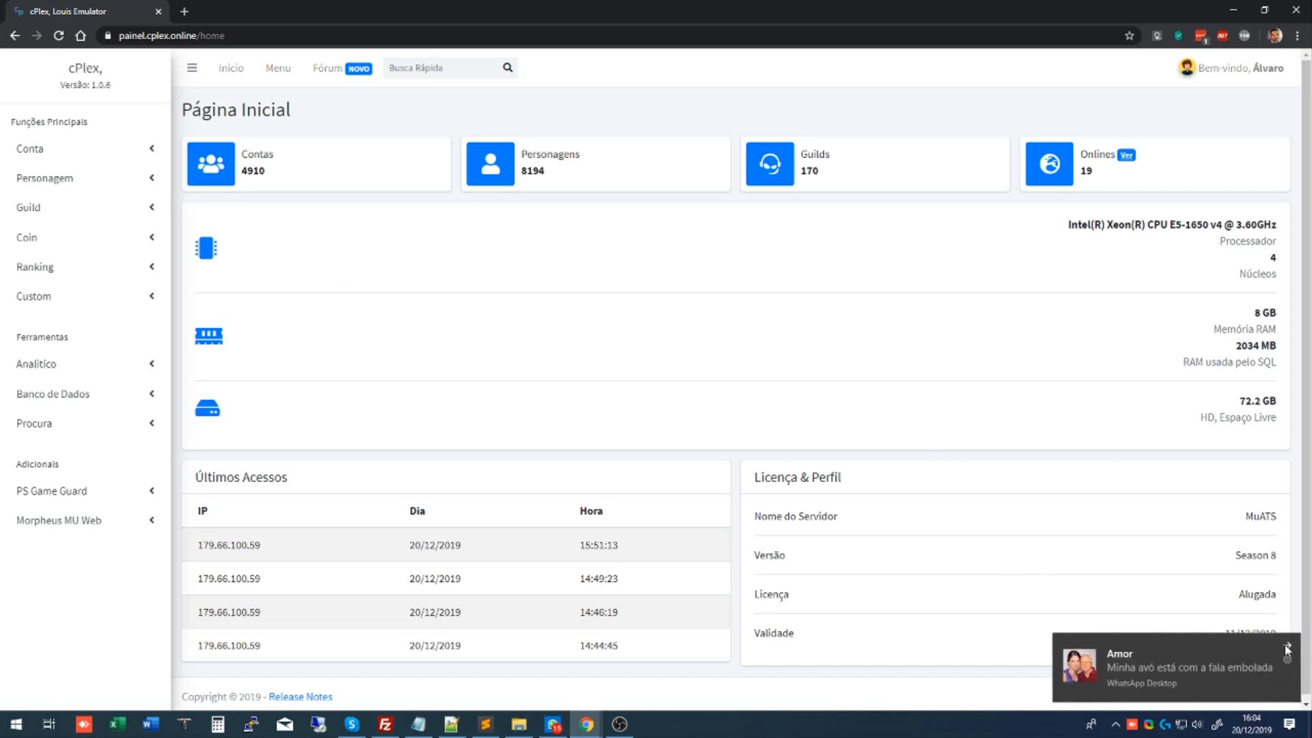
left_click(1286, 644)
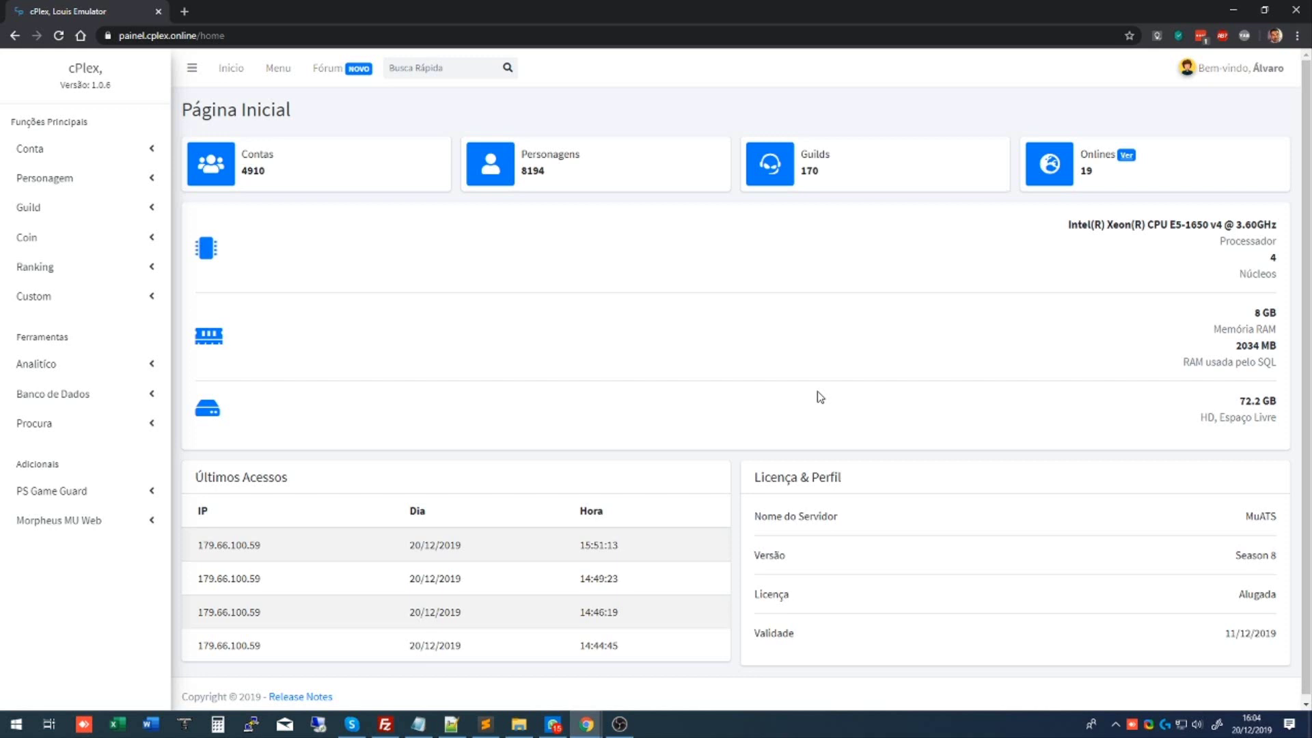
mouse_move(558, 723)
left_click(277, 74)
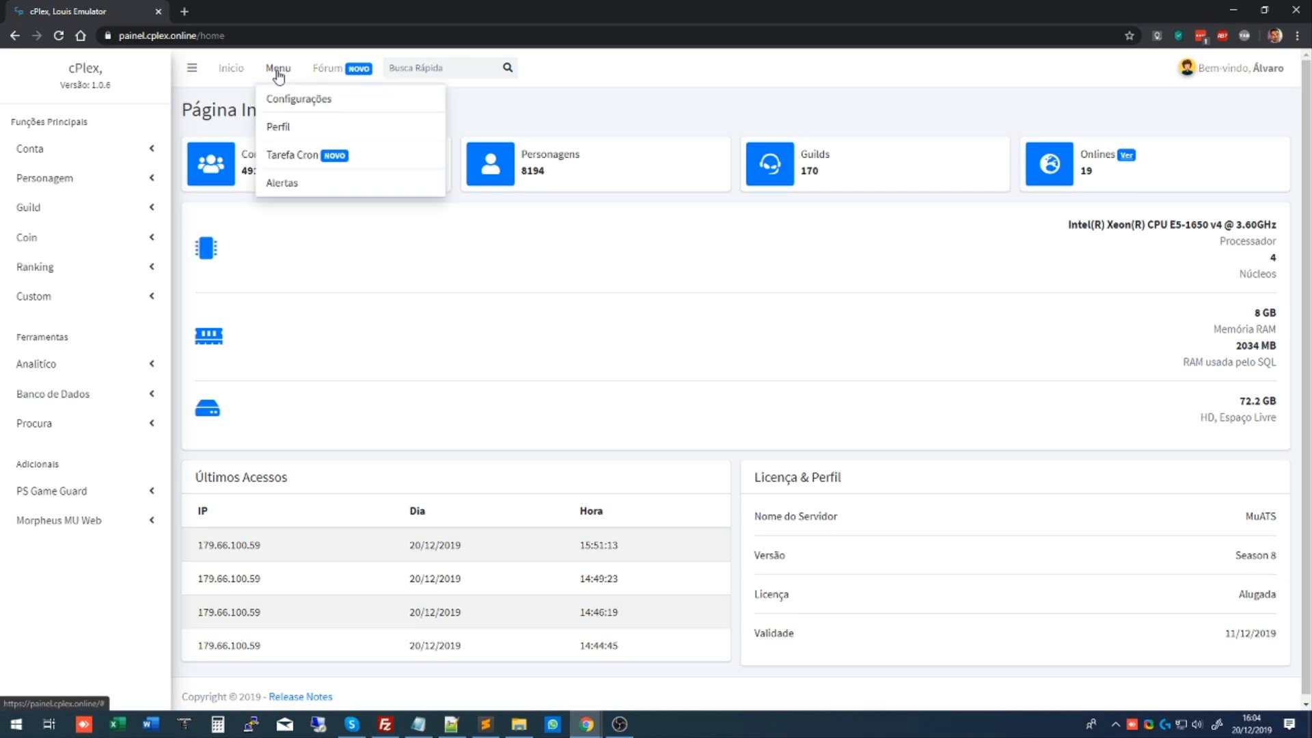
left_click(299, 157)
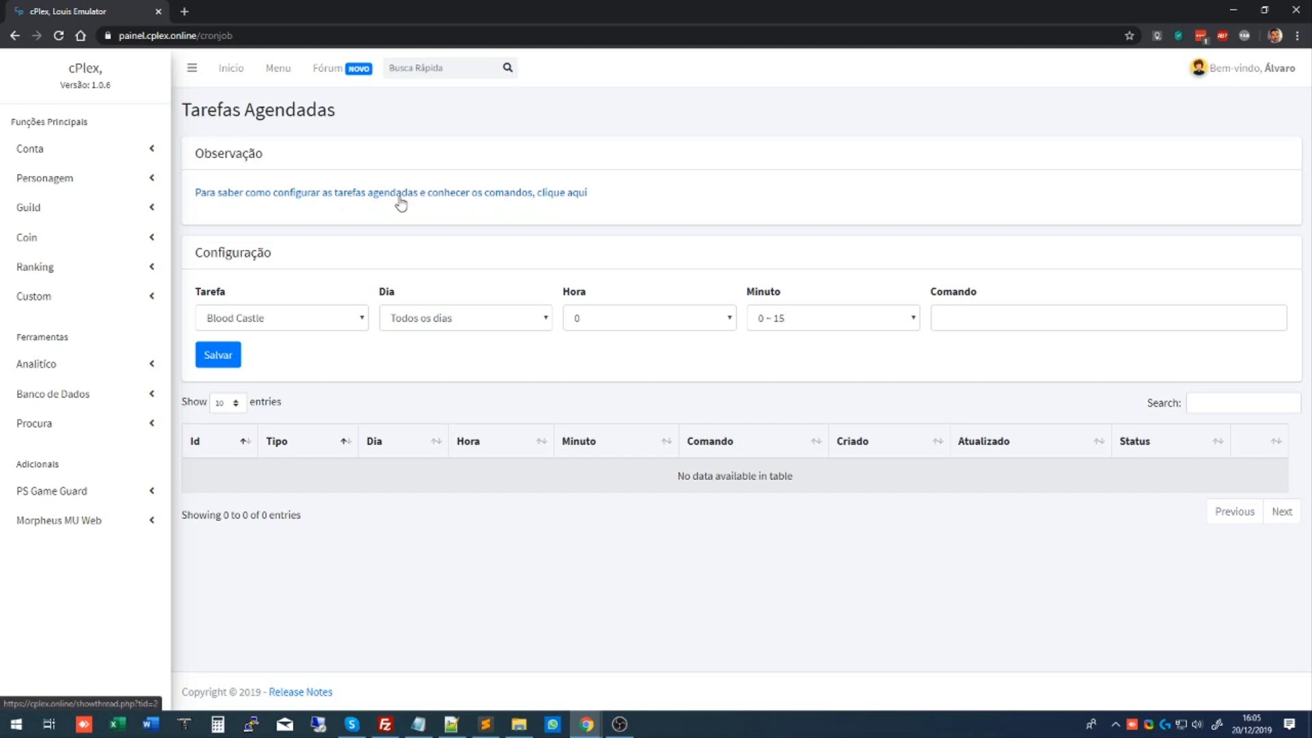
Open the forum tutorial on configuring scheduled tasks, review its command types and usage syntax, and close it.
left_click(401, 198)
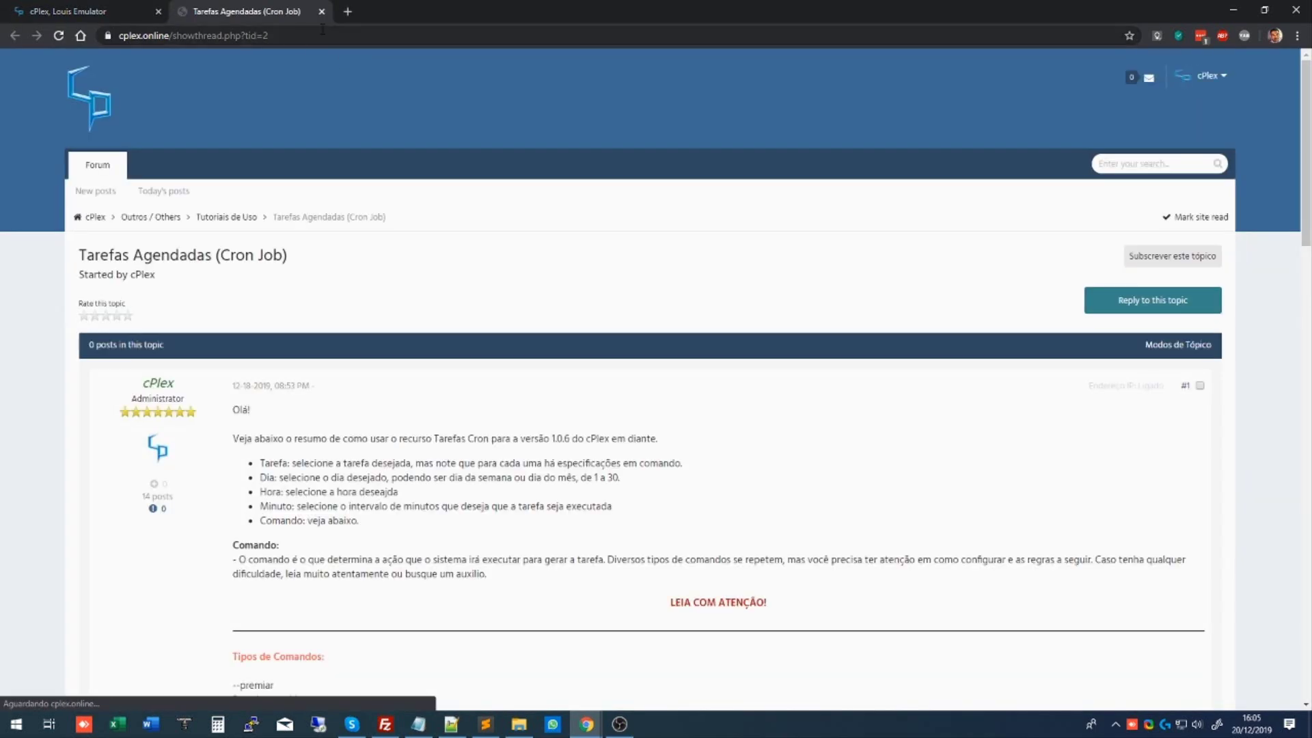
scroll(319, 392, "down", 7)
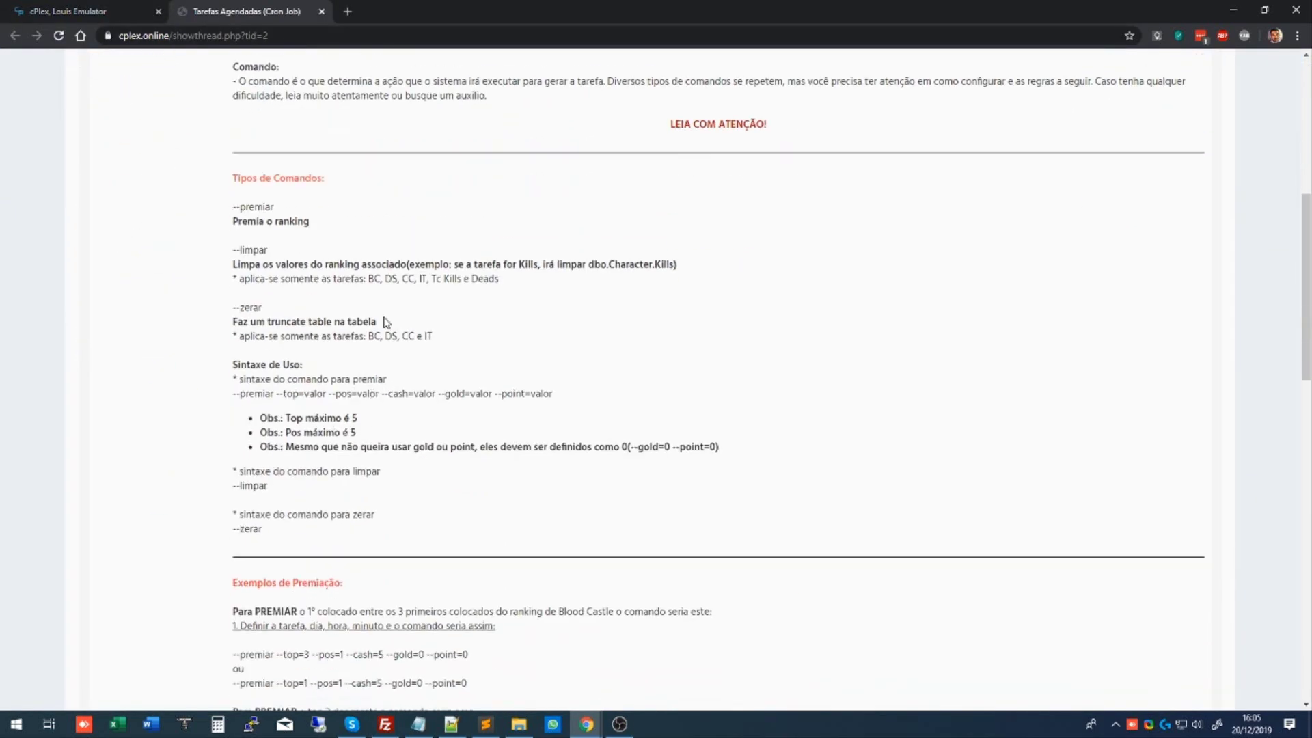
scroll(394, 345, "up", 2)
scroll(394, 345, "up", 2)
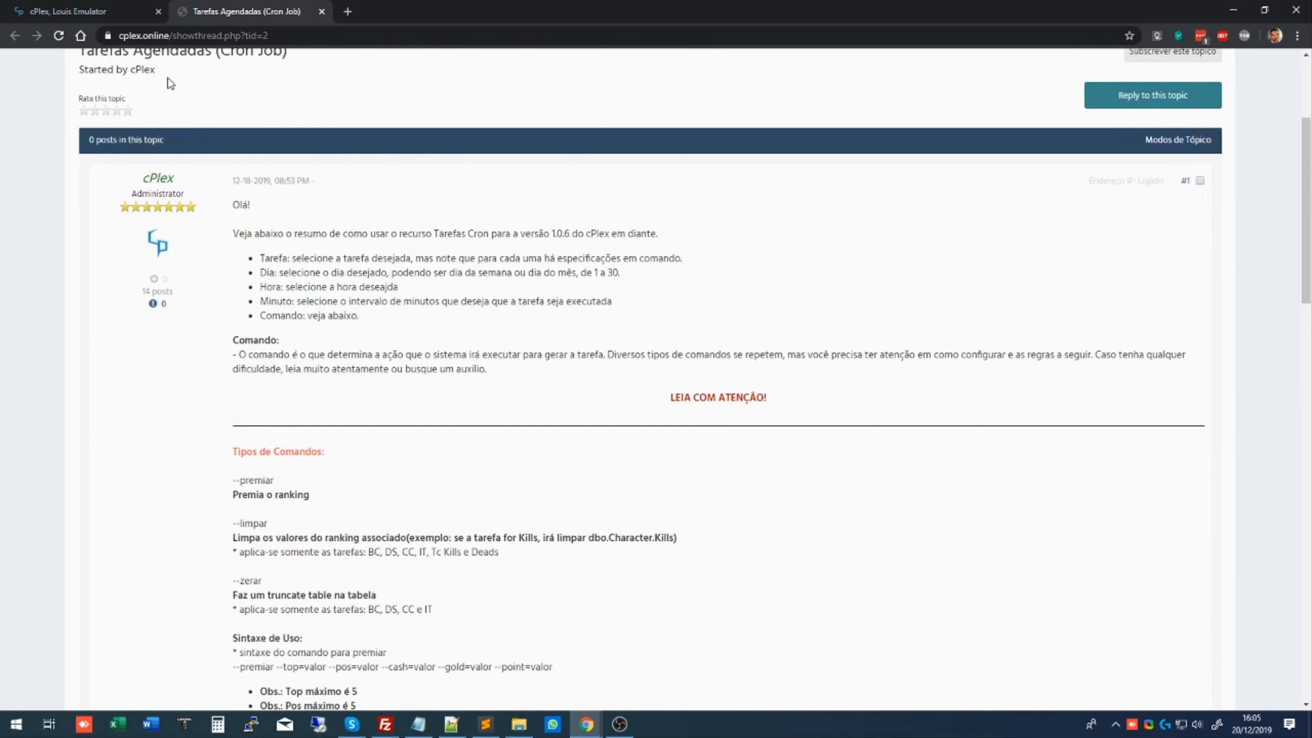
left_click(322, 11)
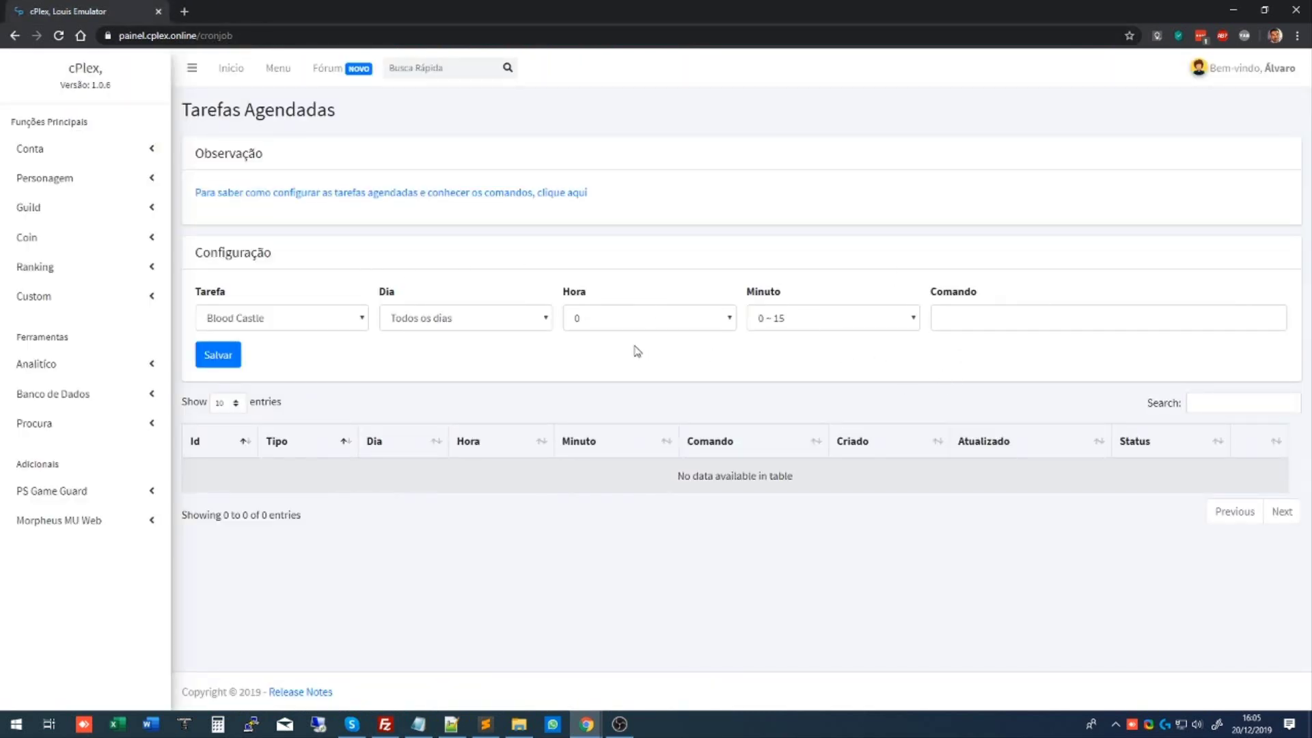
Examine the available Tarefa and Dia options in the scheduled task configuration, keeping Blood Castle and Todos os dias.
left_click(345, 330)
left_click(243, 316)
left_click(243, 316)
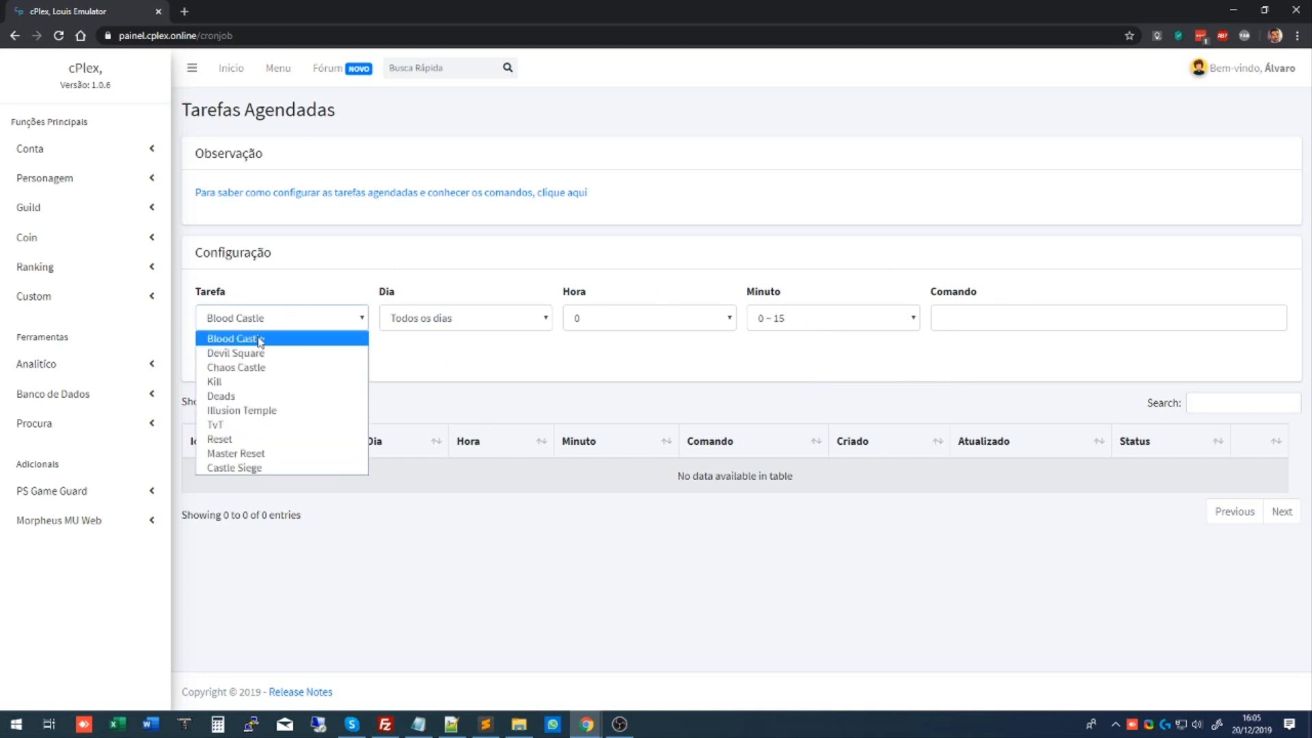
left_click(283, 322)
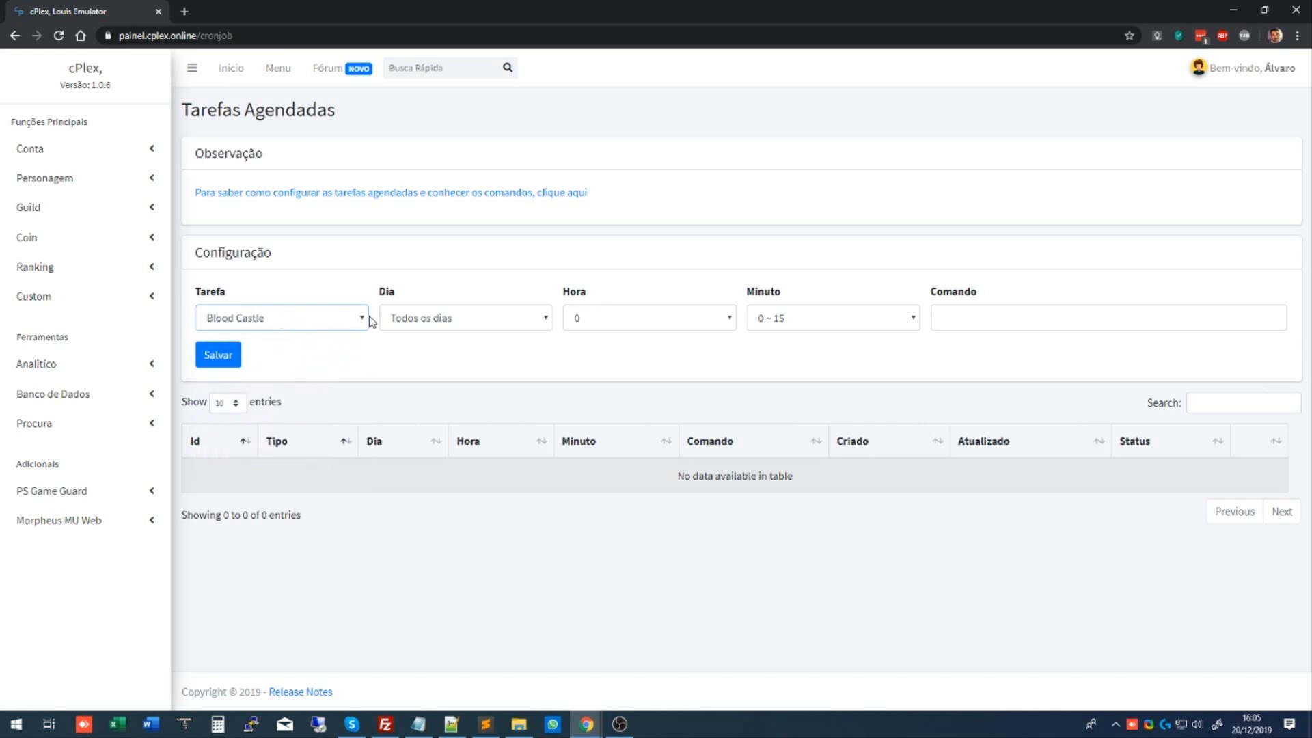
left_click(425, 323)
scroll(429, 426, "down", 4)
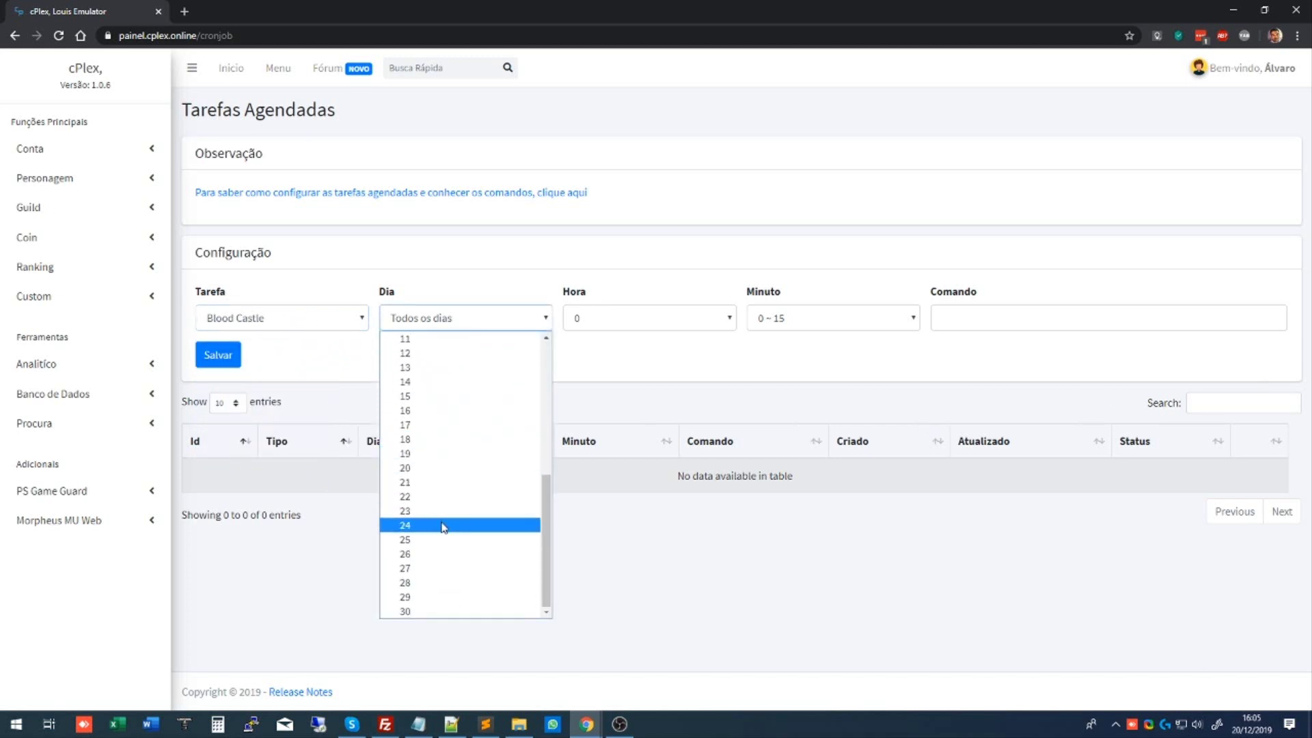
scroll(440, 478, "up", 4)
Examine the available Hora and Minuto options for the scheduled task, ending at the empty Comando field.
left_click(607, 322)
left_click(607, 321)
scroll(609, 478, "down", 5)
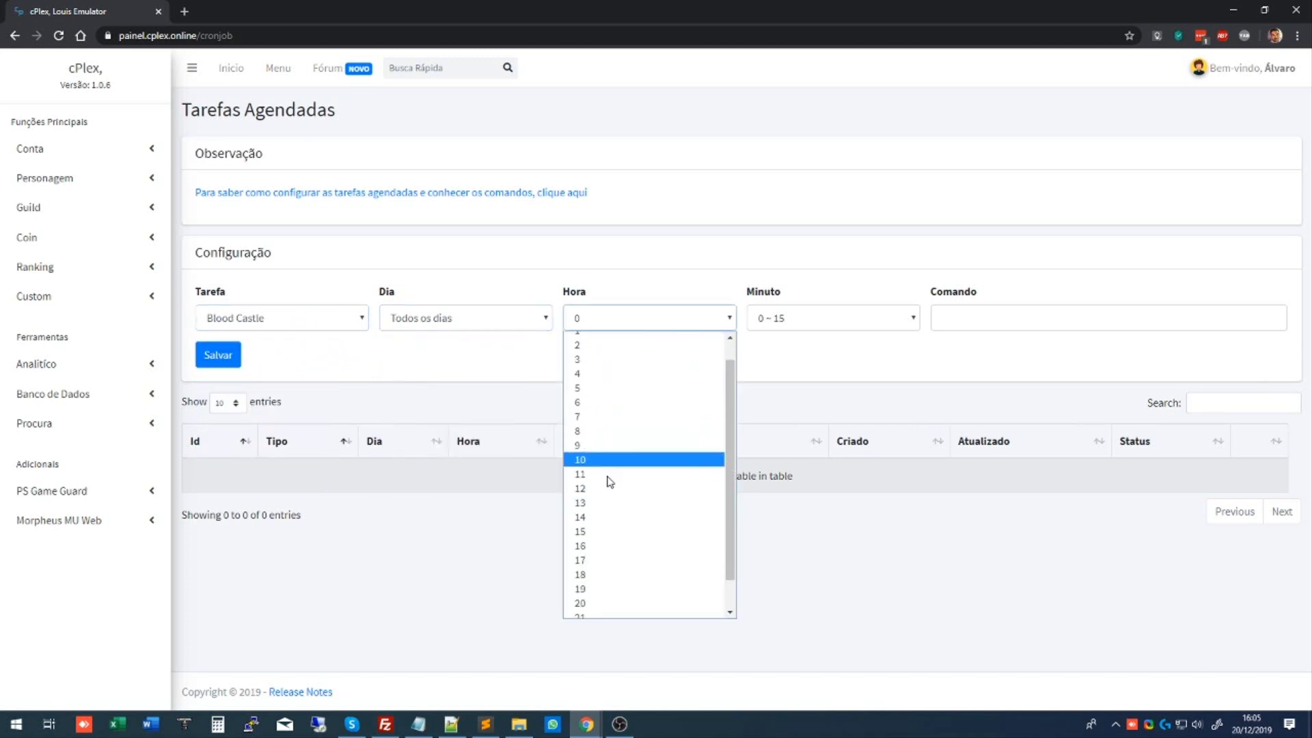
scroll(618, 515, "up", 5)
left_click(806, 325)
left_click(816, 315)
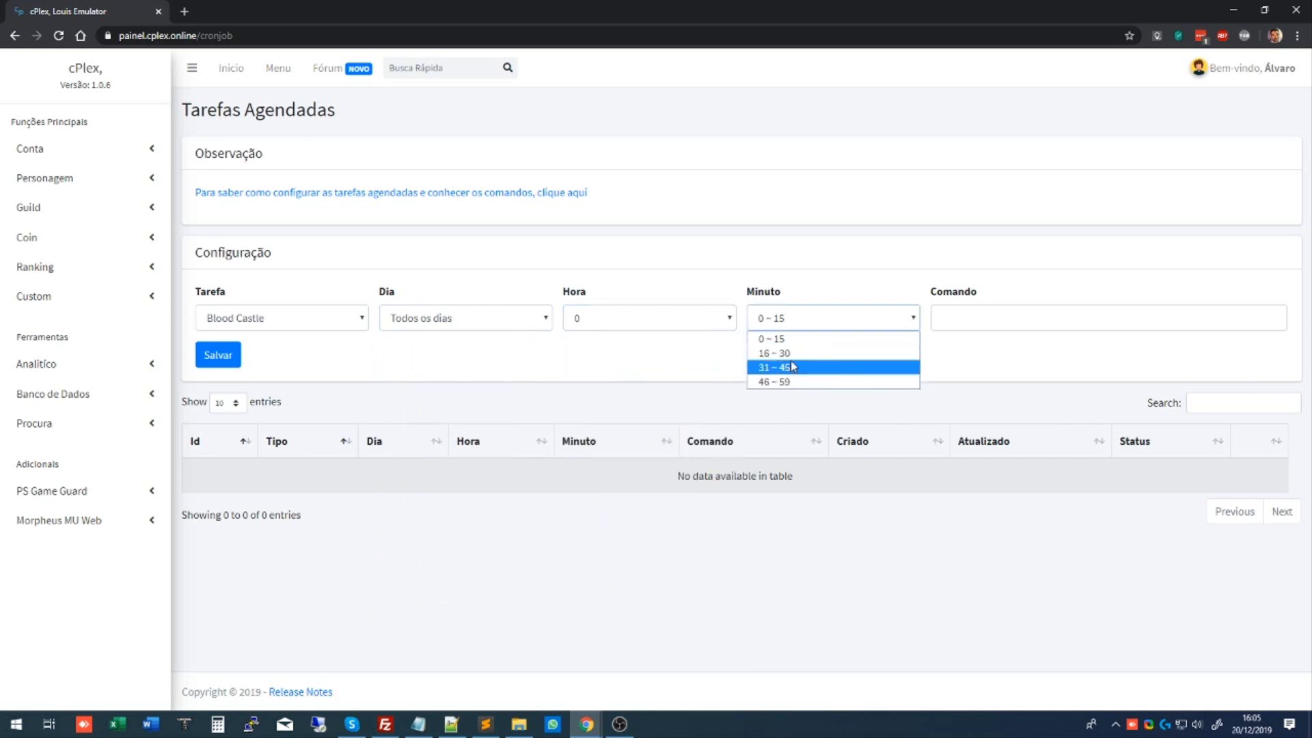
left_click(809, 320)
left_click(982, 313)
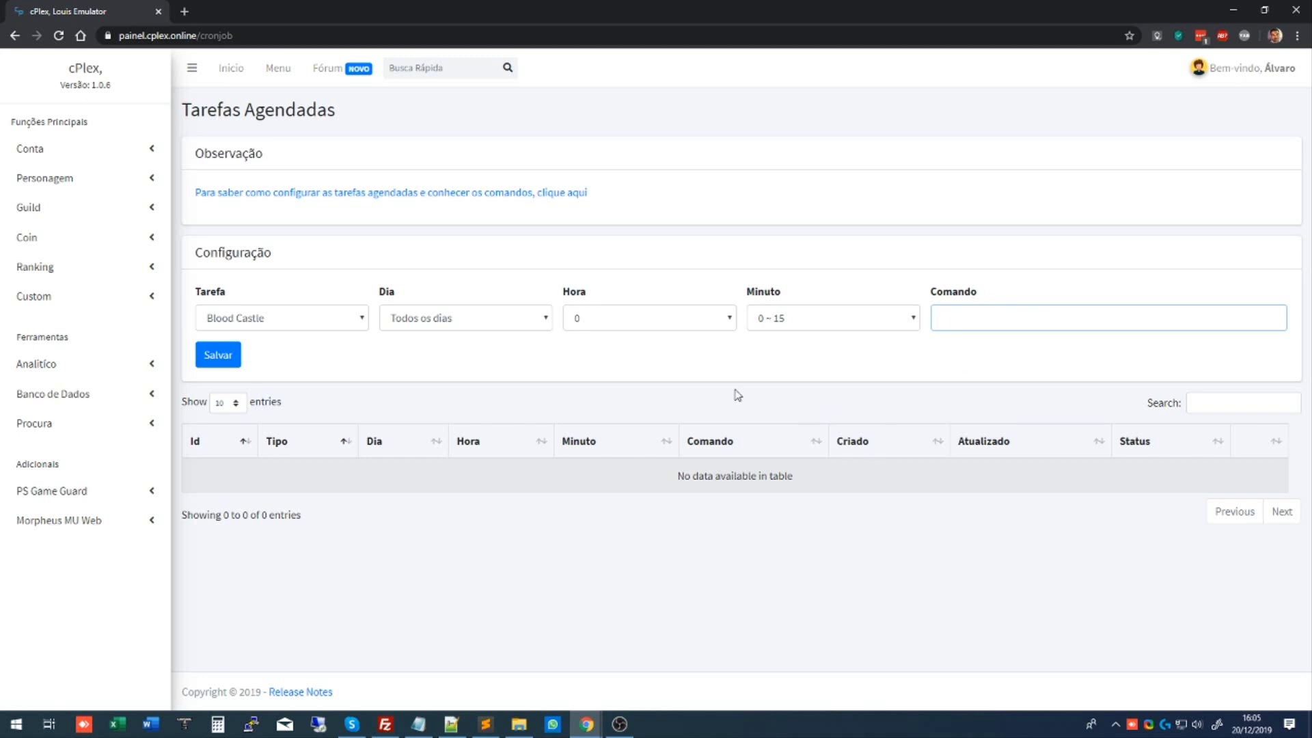
Open a new blank Notepad document and enlarge its window over the scheduled tasks page.
left_click(427, 732)
middle_click(425, 731)
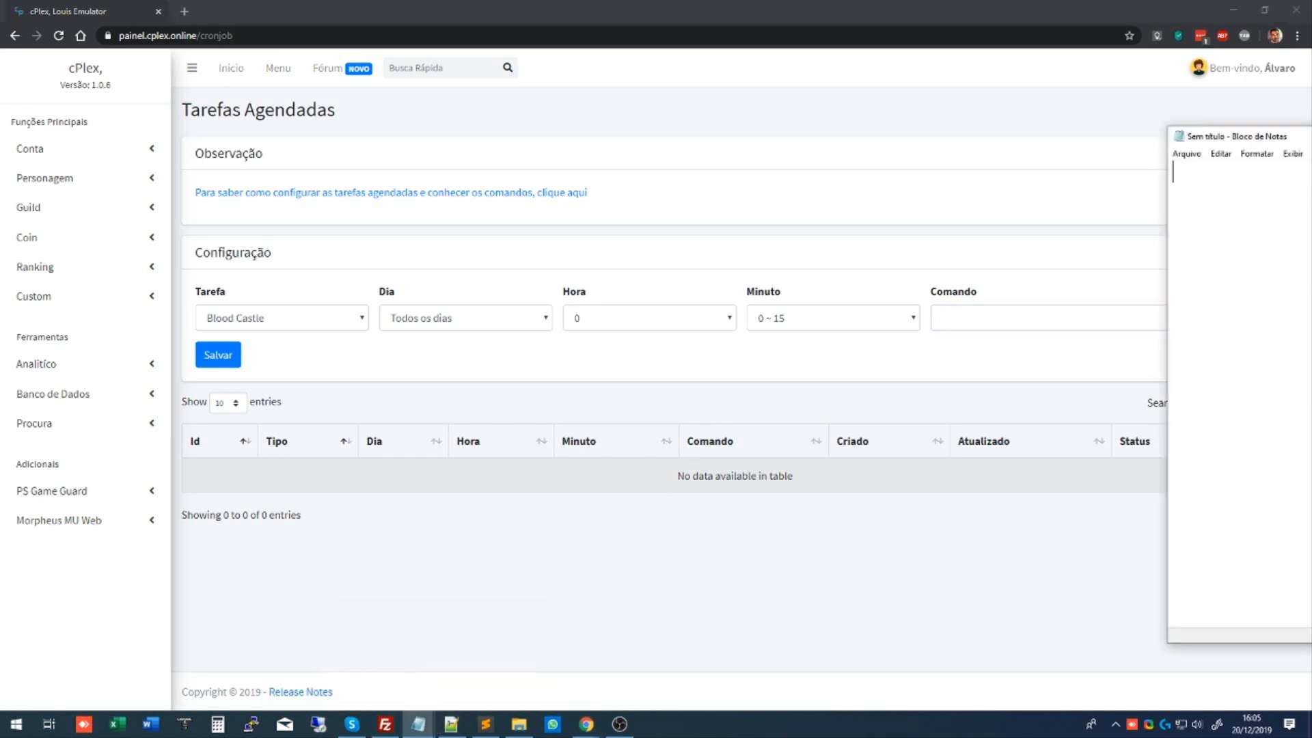
left_click_drag(1070, 607, 909, 314)
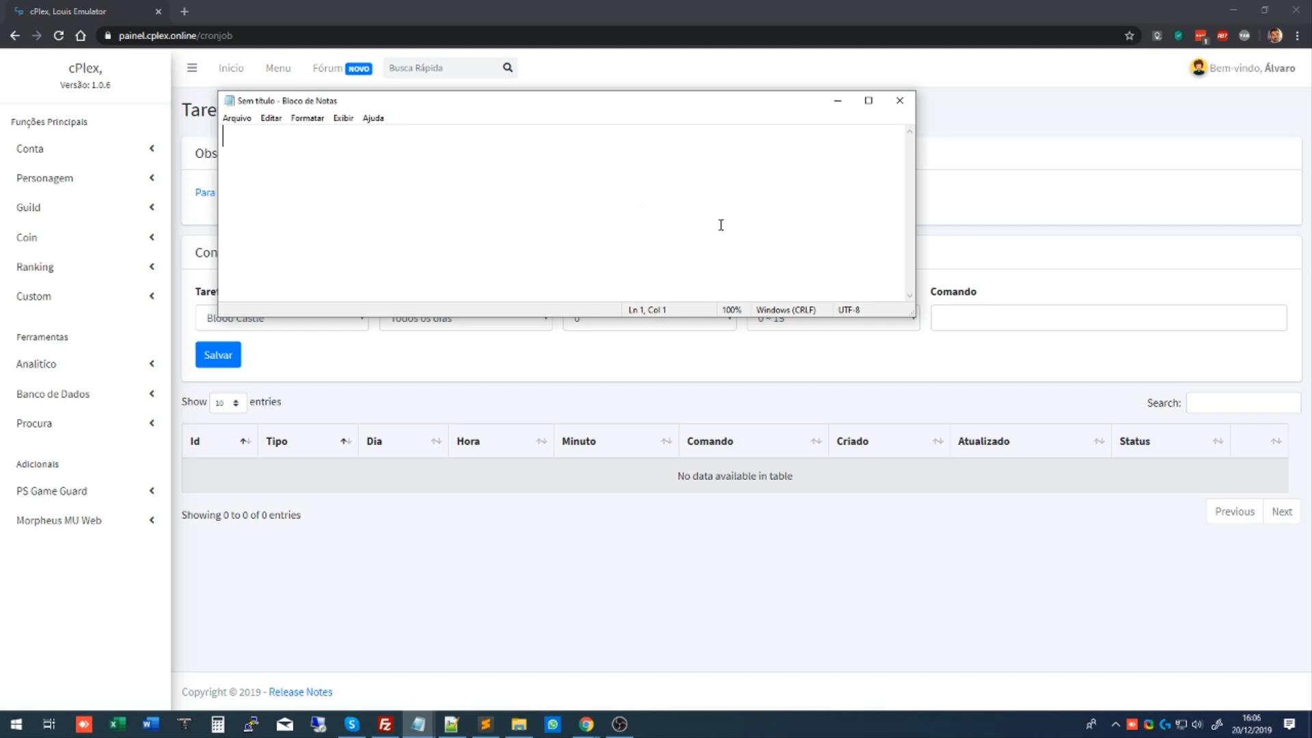
left_click_drag(912, 313, 1035, 412)
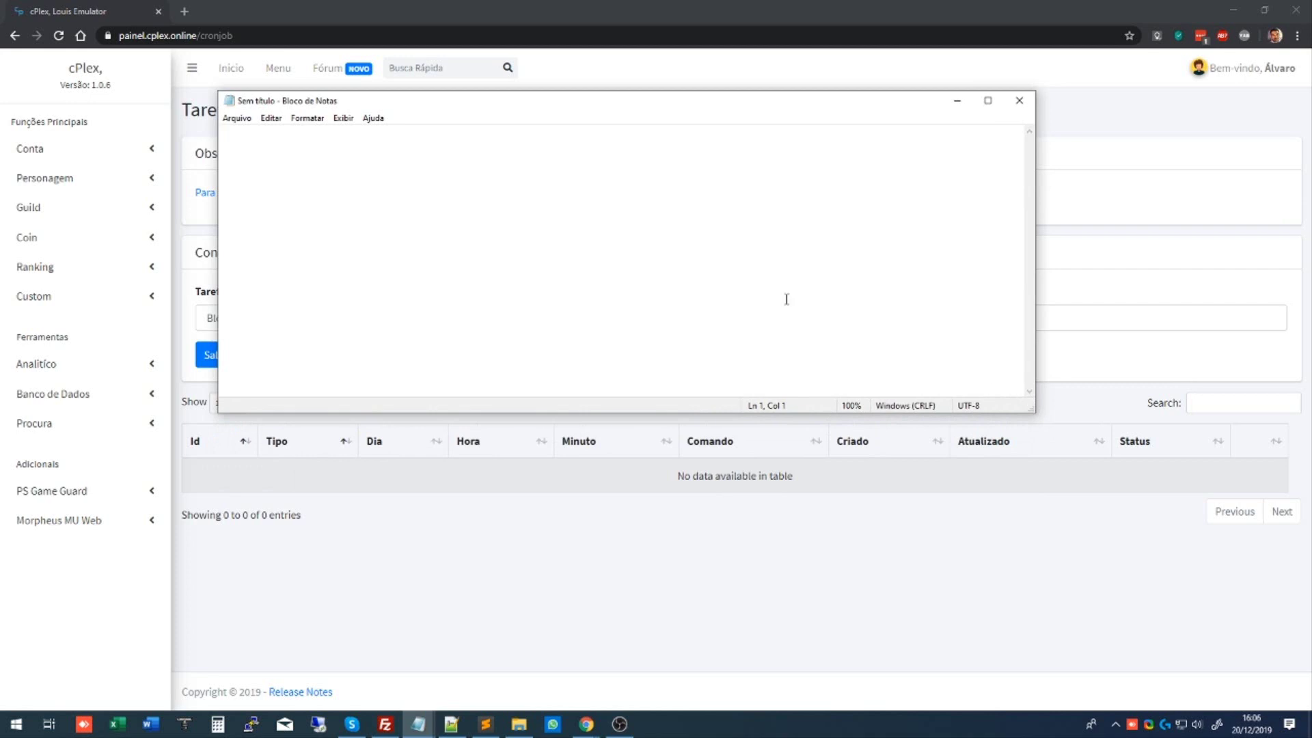
Write the heading "Premiar ranking BC top 2:" in the blank note, followed by an empty line.
type("Premiarrankl")
key("BackSpace")
key("BackSpace")
key("BackSpace")
key("BackSpace")
key("BackSpace")
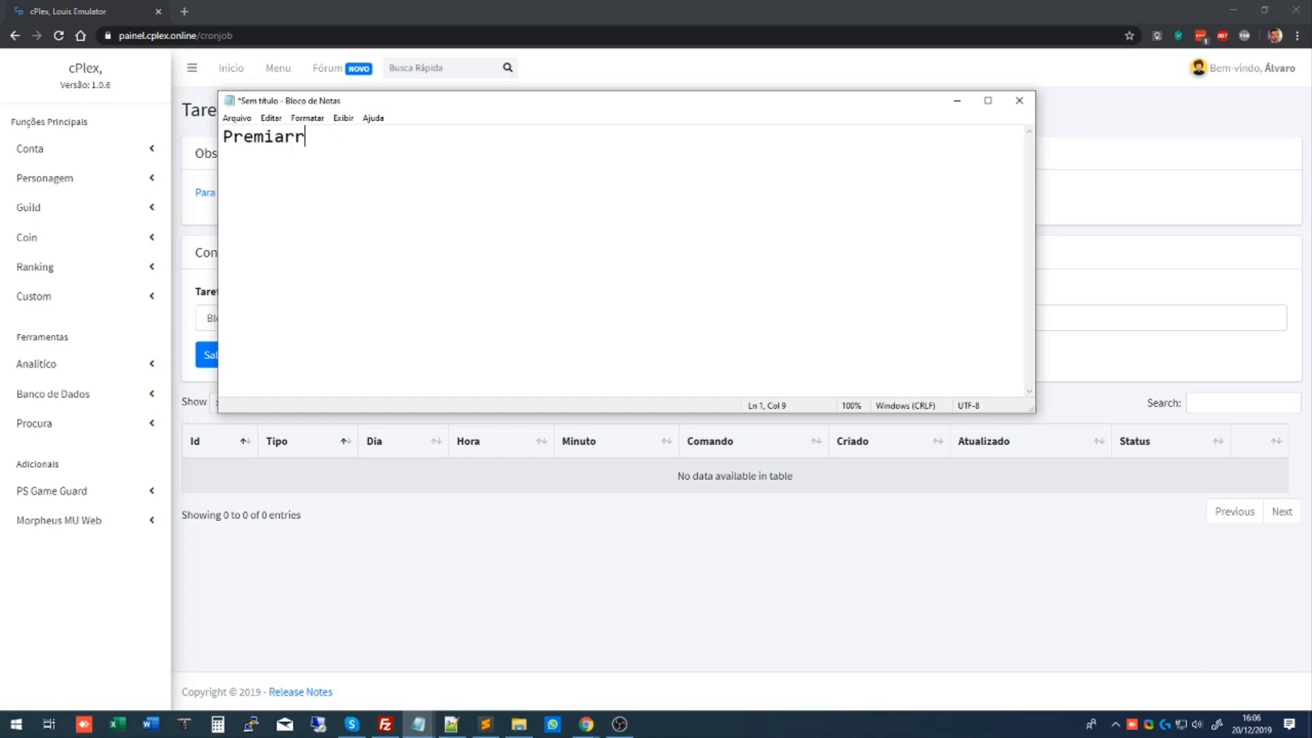
type("ranking BC t")
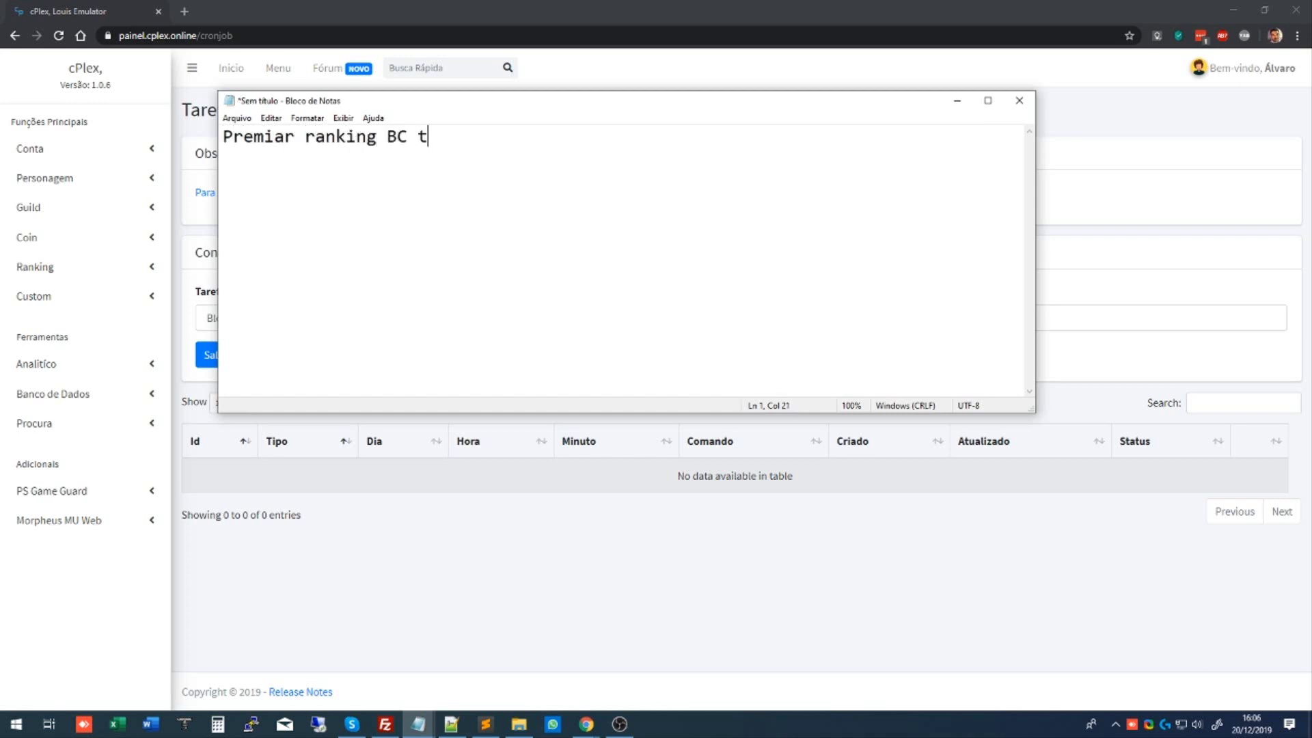
type("op 2:")
key("Return")
key("Return")
Write the command "--premiar --top=2 --pos=1 --cash=0 --gold=0 --point=0" below the heading.
type("--premiar --")
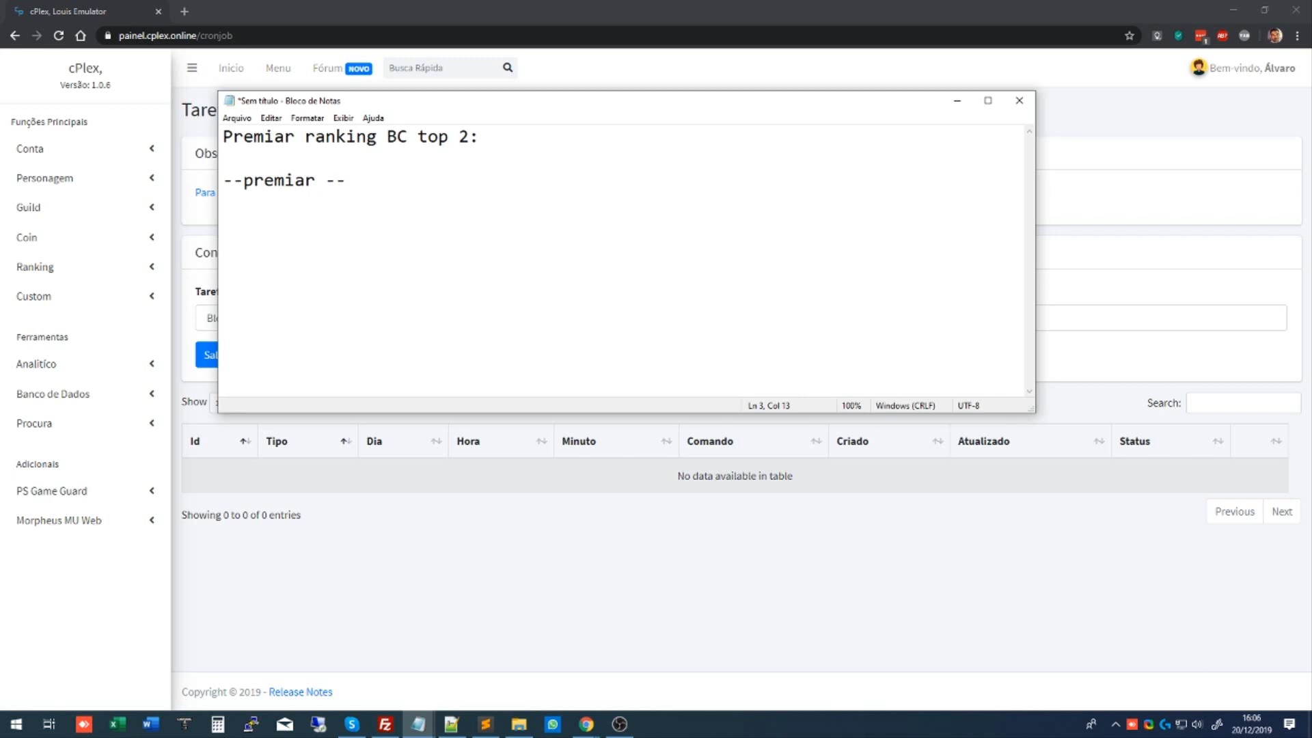
type("top=2 --pos=1 --")
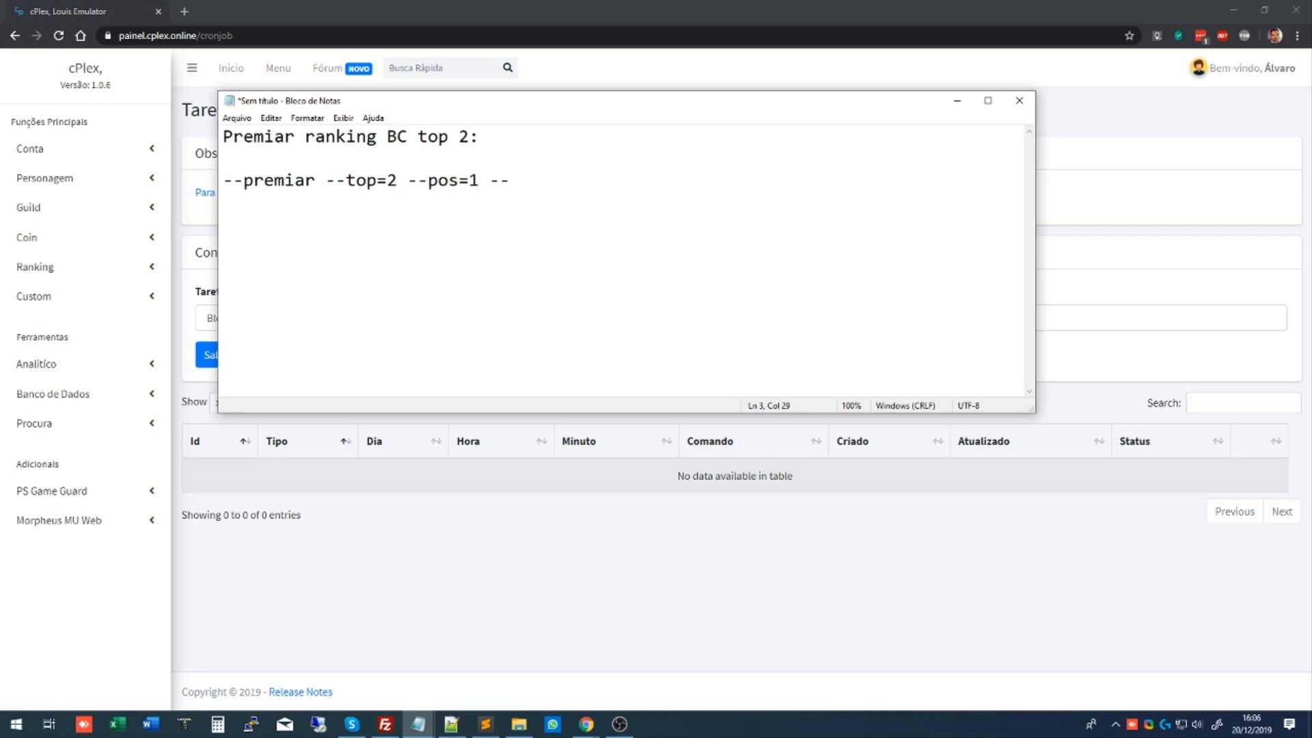
type("cash=")
type("0 --gold=0")
type(" --po")
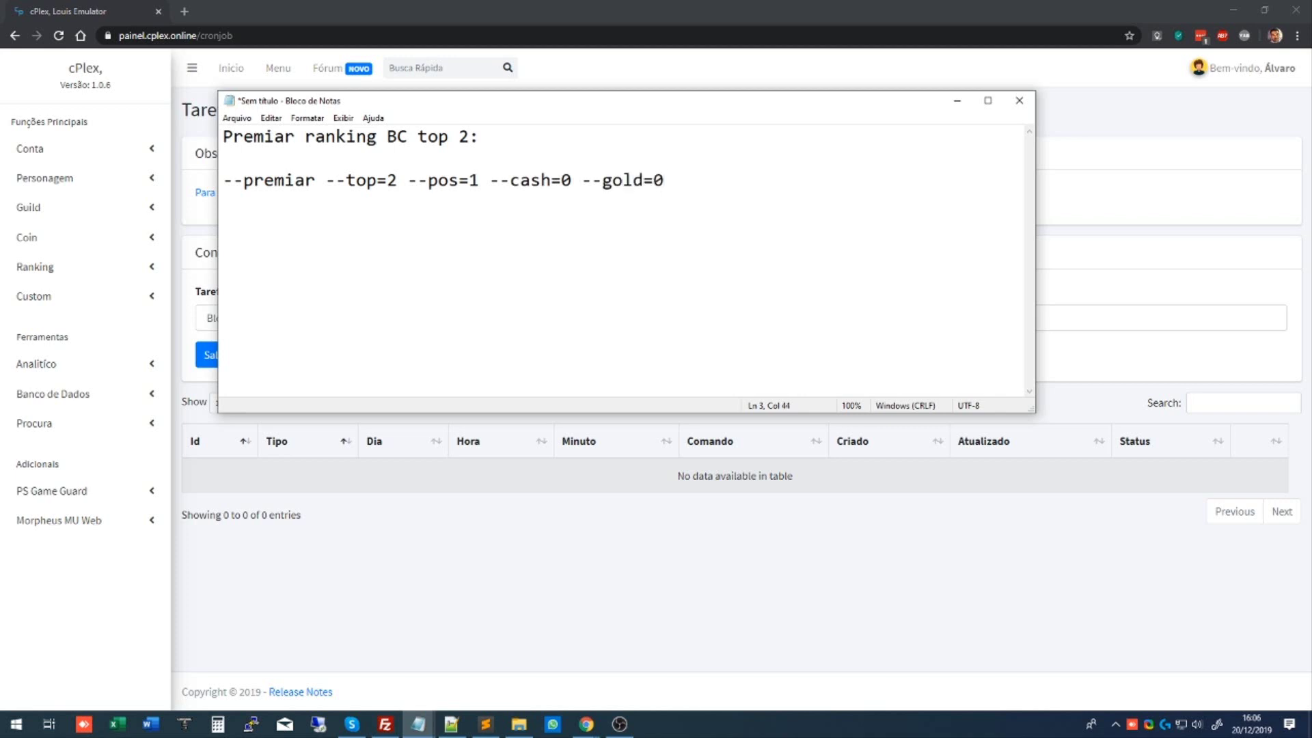
type("int=0")
Highlight the pos value, the top value and the double-dash prefixes in the reward command to examine its syntax.
left_click_drag(458, 180, 481, 180)
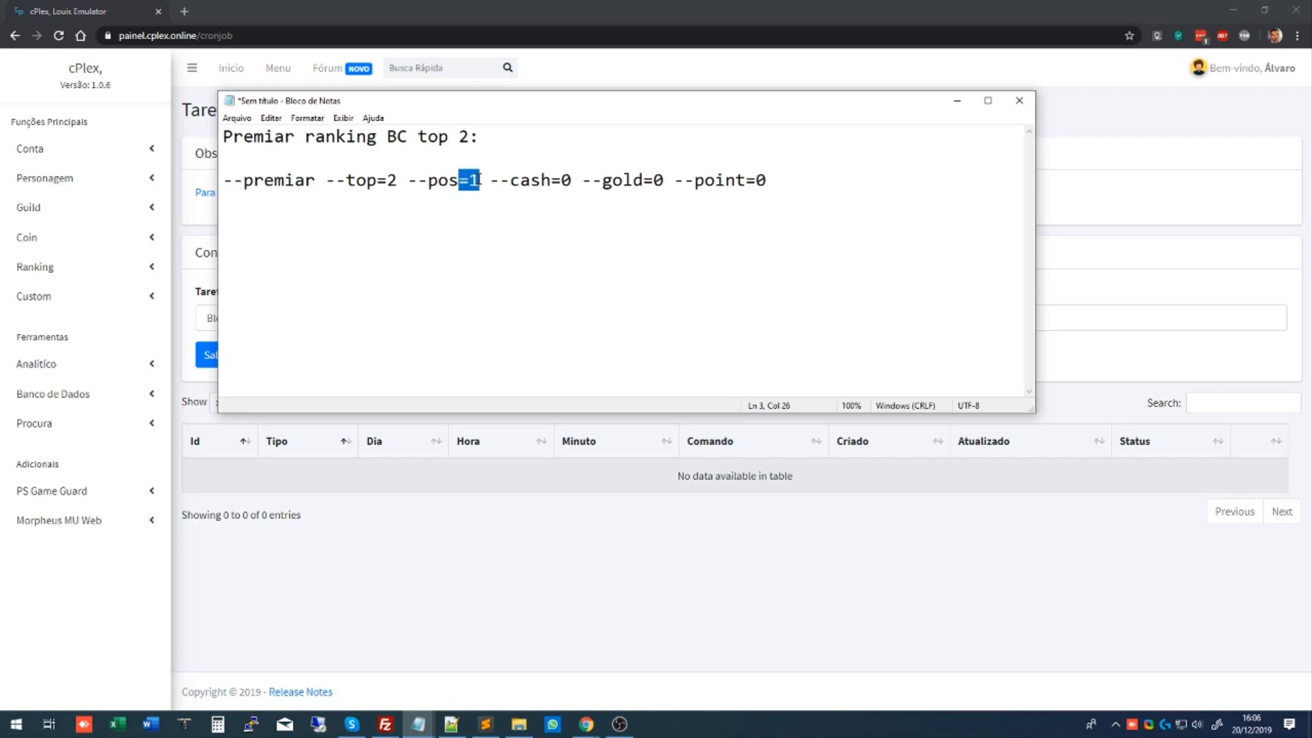
left_click_drag(376, 180, 397, 180)
left_click(242, 181)
left_click_drag(242, 181, 224, 181)
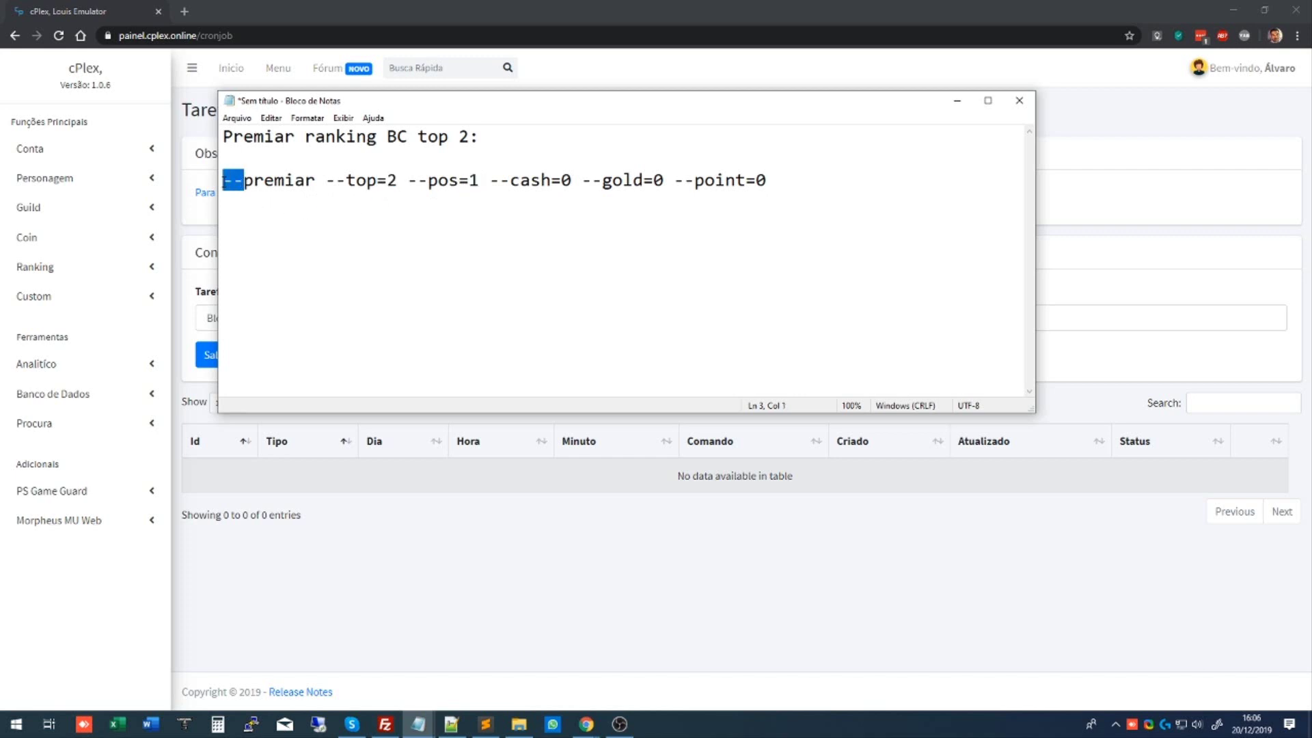
left_click_drag(326, 181, 345, 181)
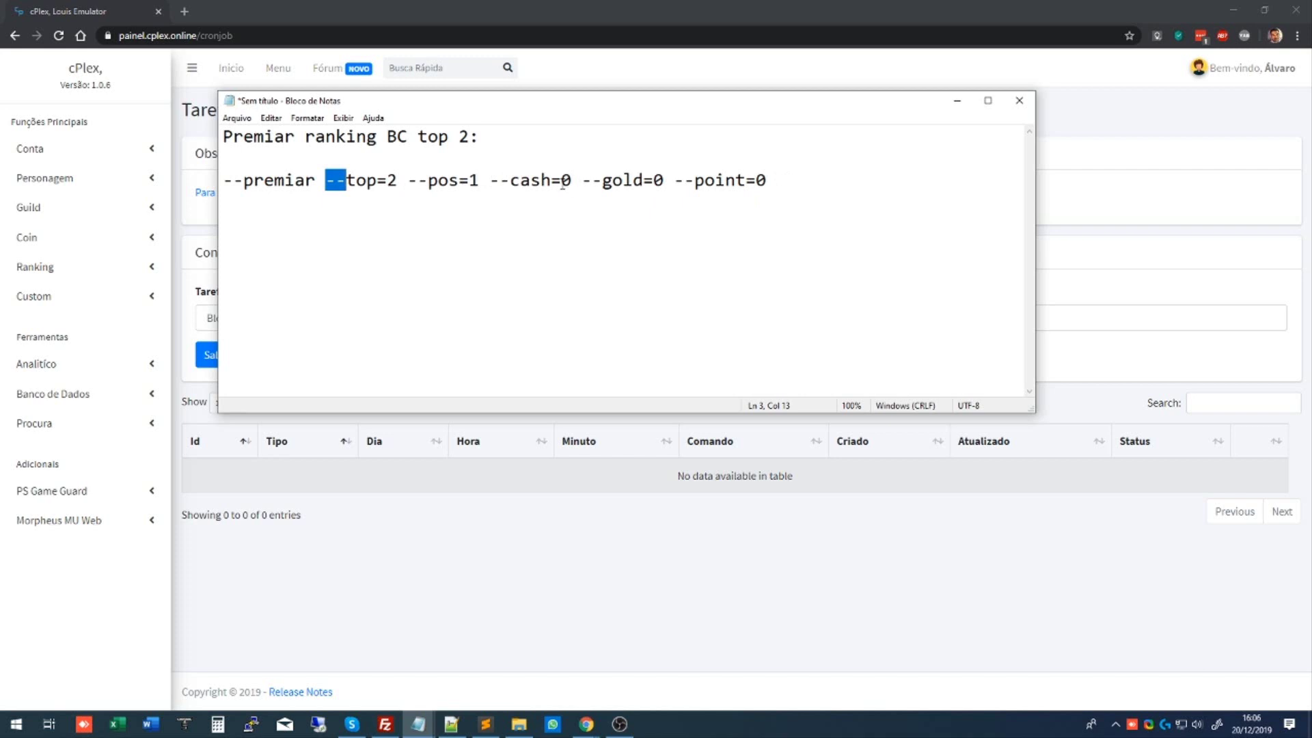
Set the gold value in the reward command to 50, keeping the point parameter.
left_click_drag(653, 180, 664, 180)
type("50")
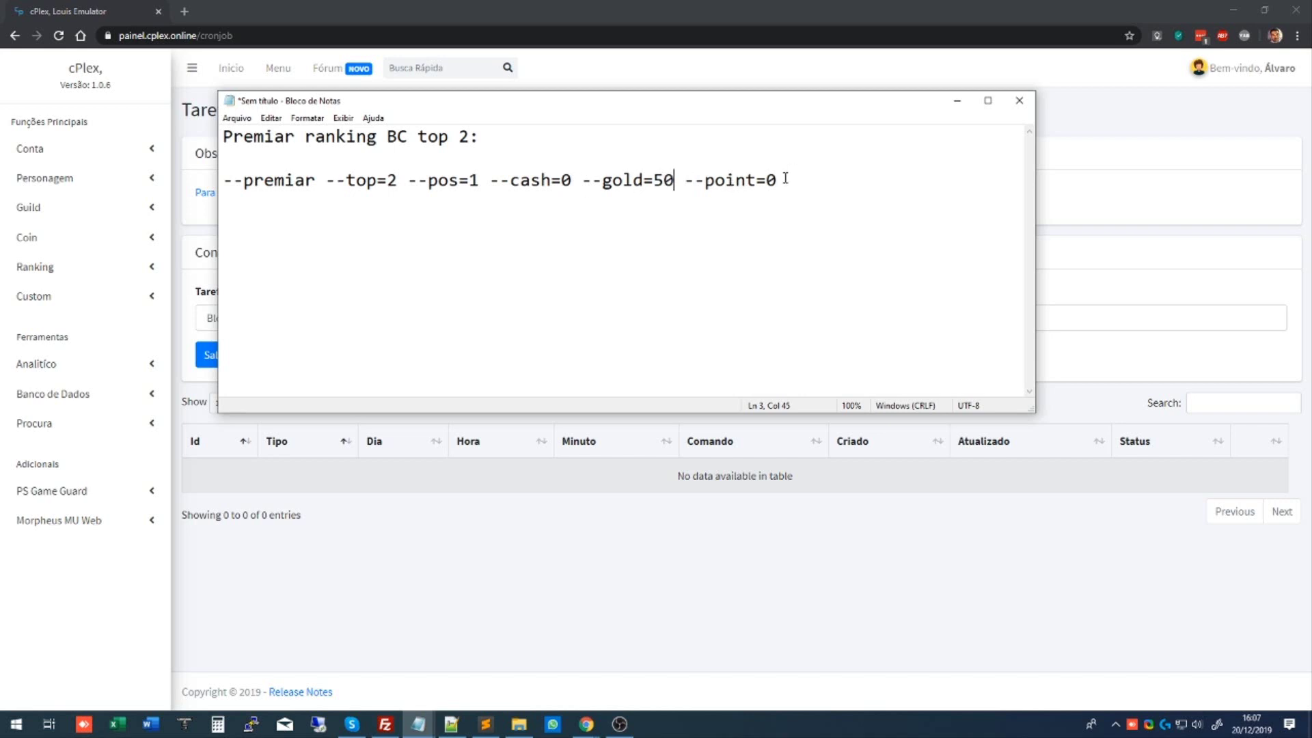
key("shift+End")
key("Delete")
key("ctrl+z")
left_click(705, 180)
Duplicate the --premiar command onto the line directly below it.
left_click(308, 168)
triple_click(306, 172)
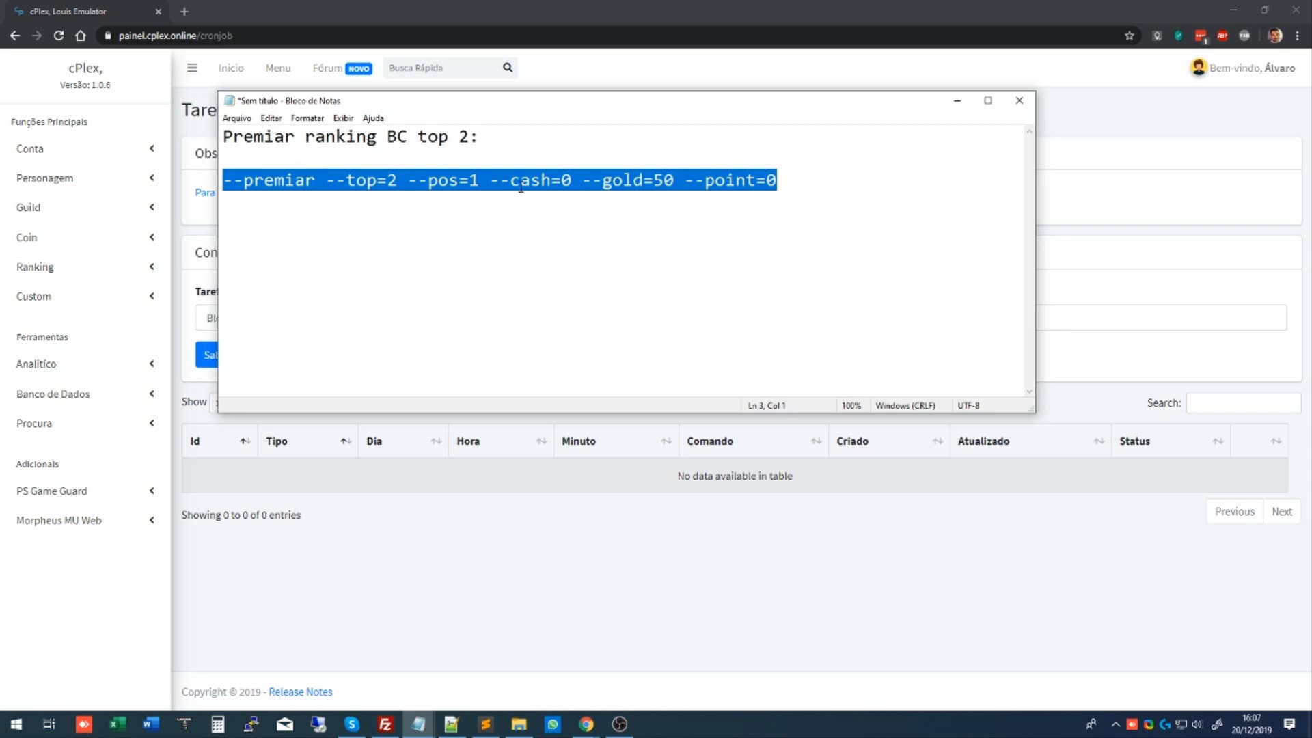
key("ctrl+c")
left_click(799, 198)
key("Return")
key("ctrl+v")
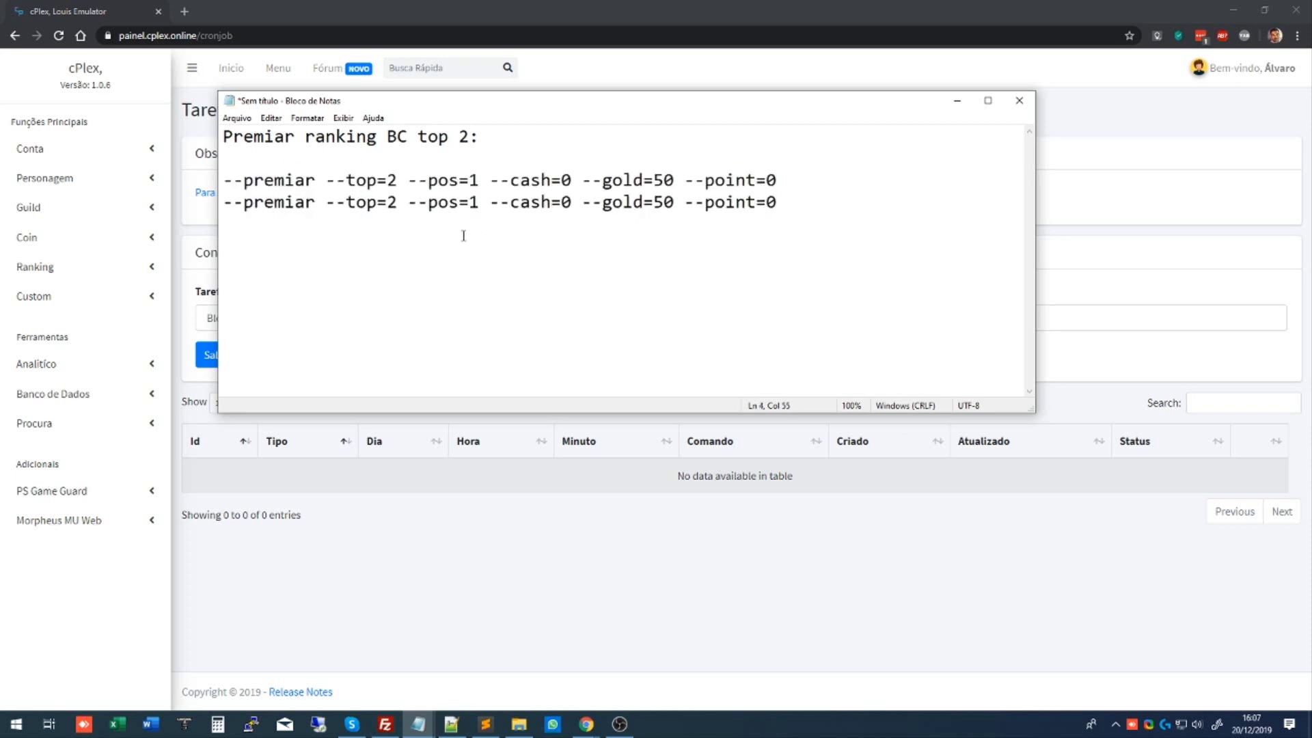
Set the pos value in the second command to 2 and highlight its parameters for comparison.
left_click_drag(480, 203, 469, 202)
type("2")
left_click_drag(481, 202, 469, 203)
type("1")
double_click(473, 202)
type("2")
left_click_drag(327, 202, 483, 179)
left_click_drag(353, 201, 481, 204)
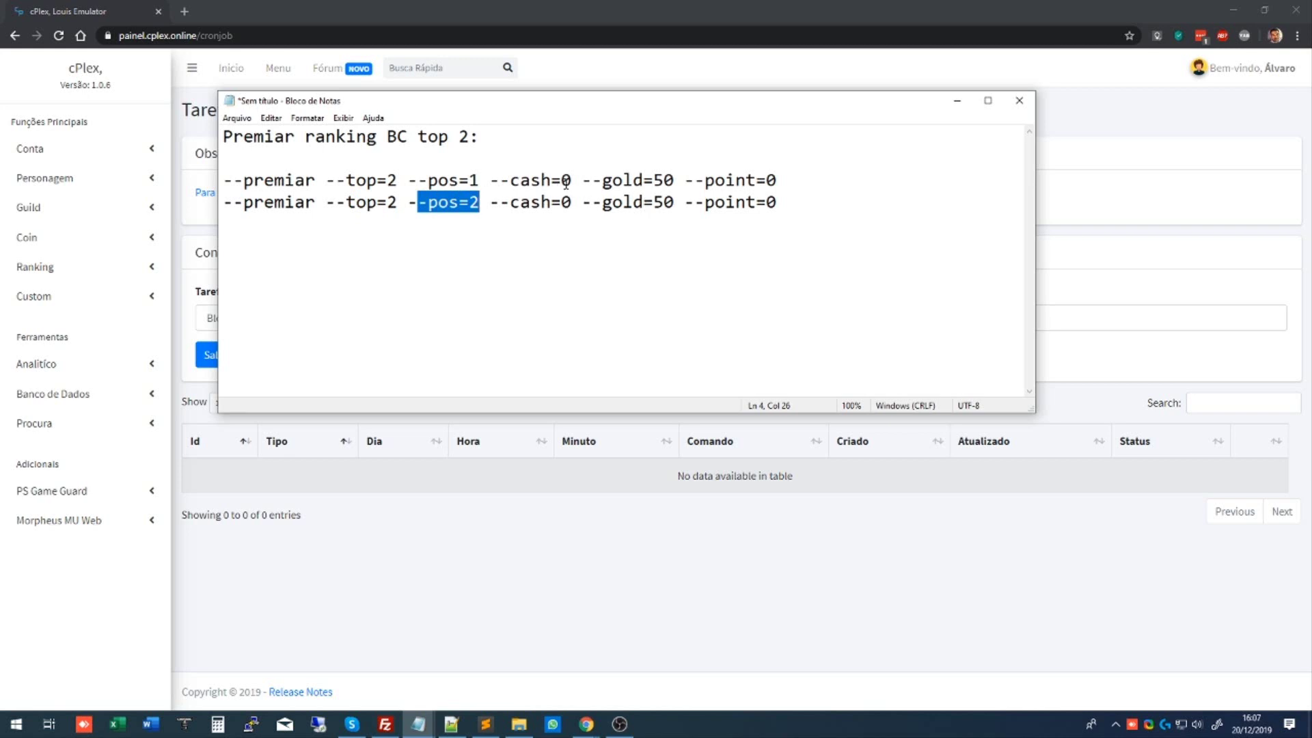
Set the first command's cash value to 50 and its gold value to 0.
left_click_drag(561, 180, 571, 181)
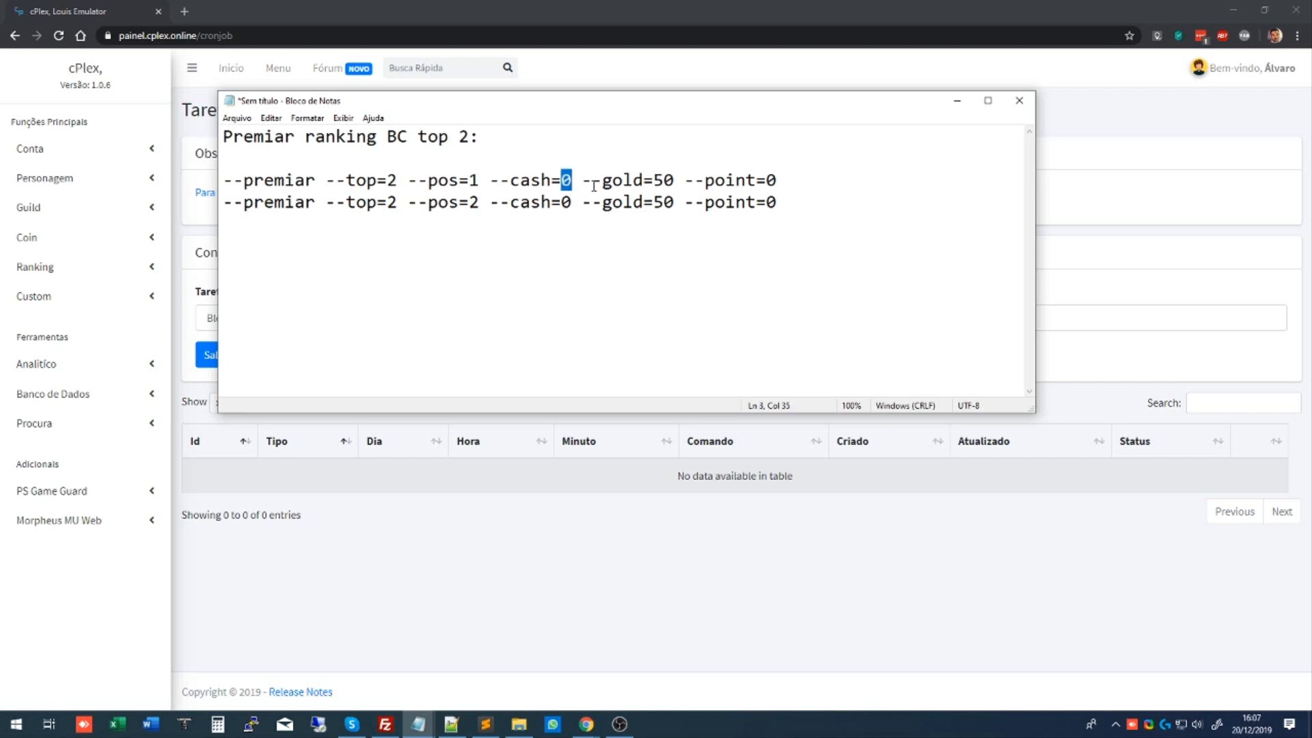
type("50")
key("Right")
key("Right")
key("Right")
key("Right")
key("Right")
key("Right")
key("Right")
key("Right")
key("Right")
key("Right")
key("BackSpace")
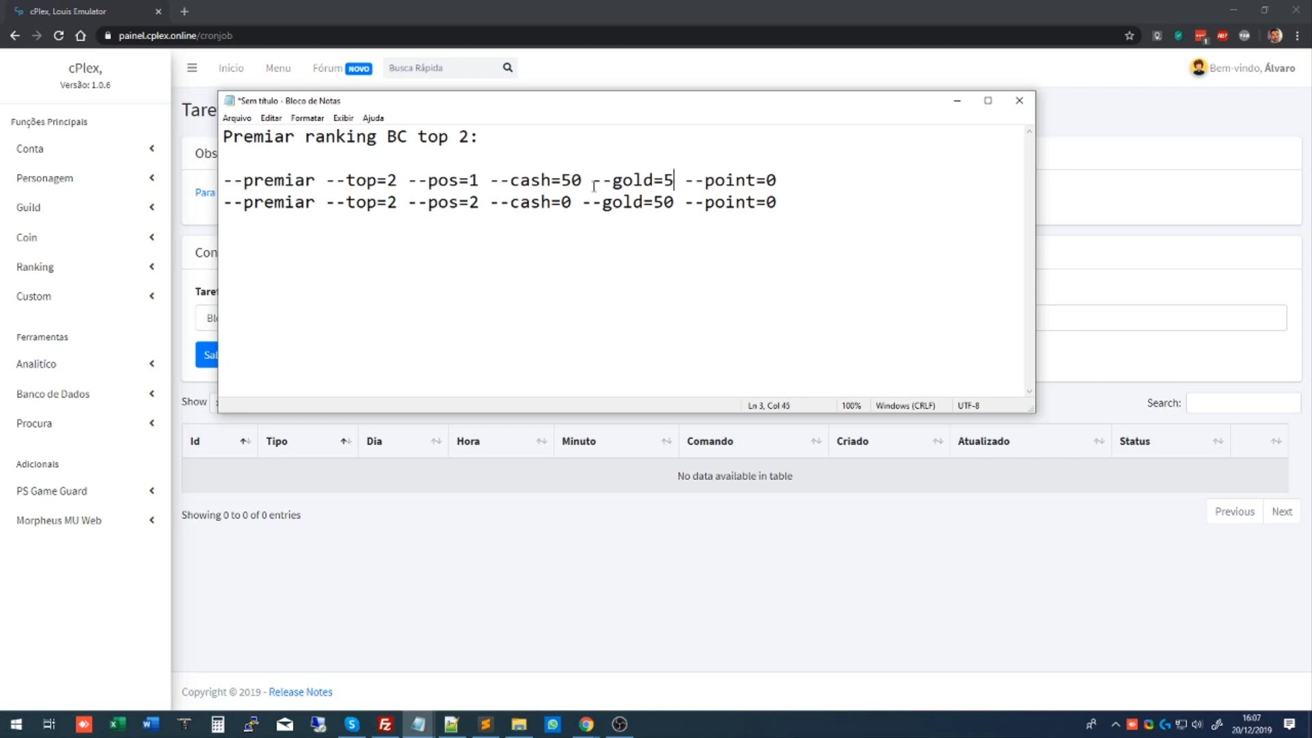
key("BackSpace")
type("0")
Set both the cash and gold values of the second command to 25.
key("BackSpace")
type("25")
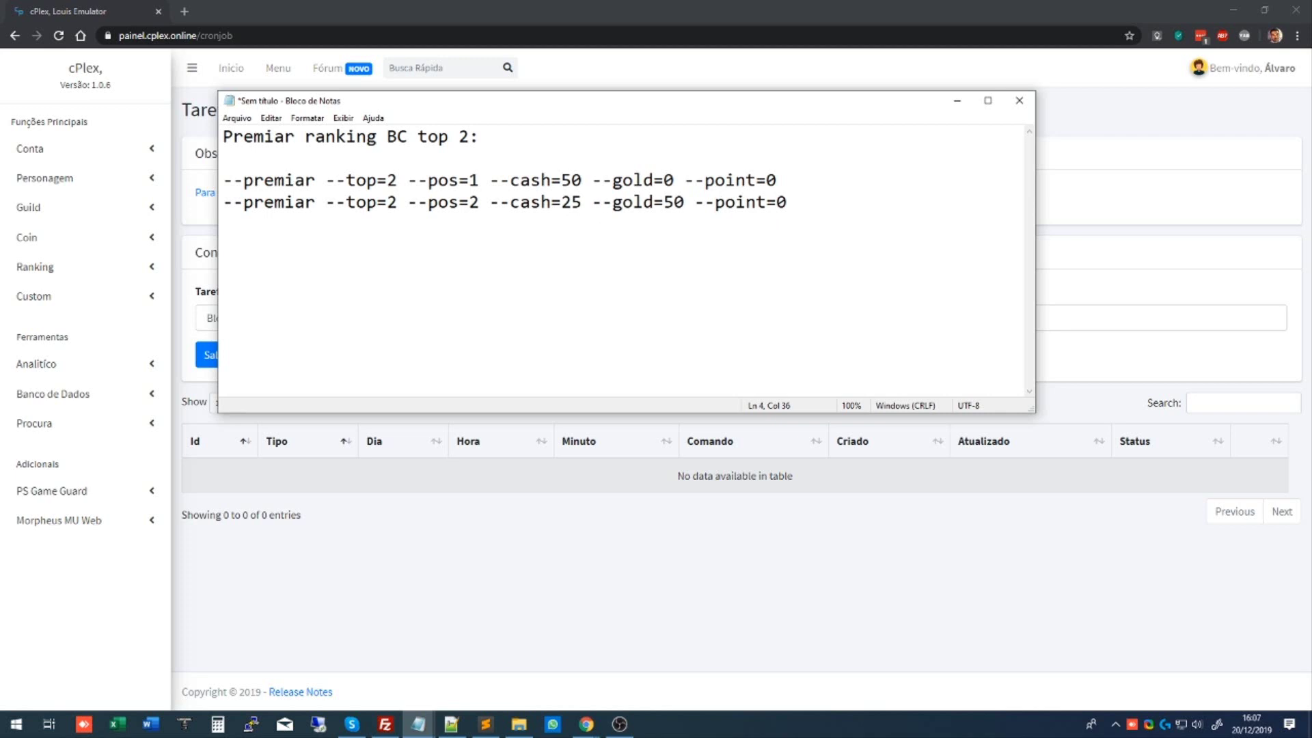
left_click(680, 203)
key("BackSpace")
key("BackSpace")
type("25")
Highlight the first reward command, switch back to the cPlex panel in the browser and open the Alertas page.
left_click(292, 150)
left_click_drag(779, 180, 220, 179)
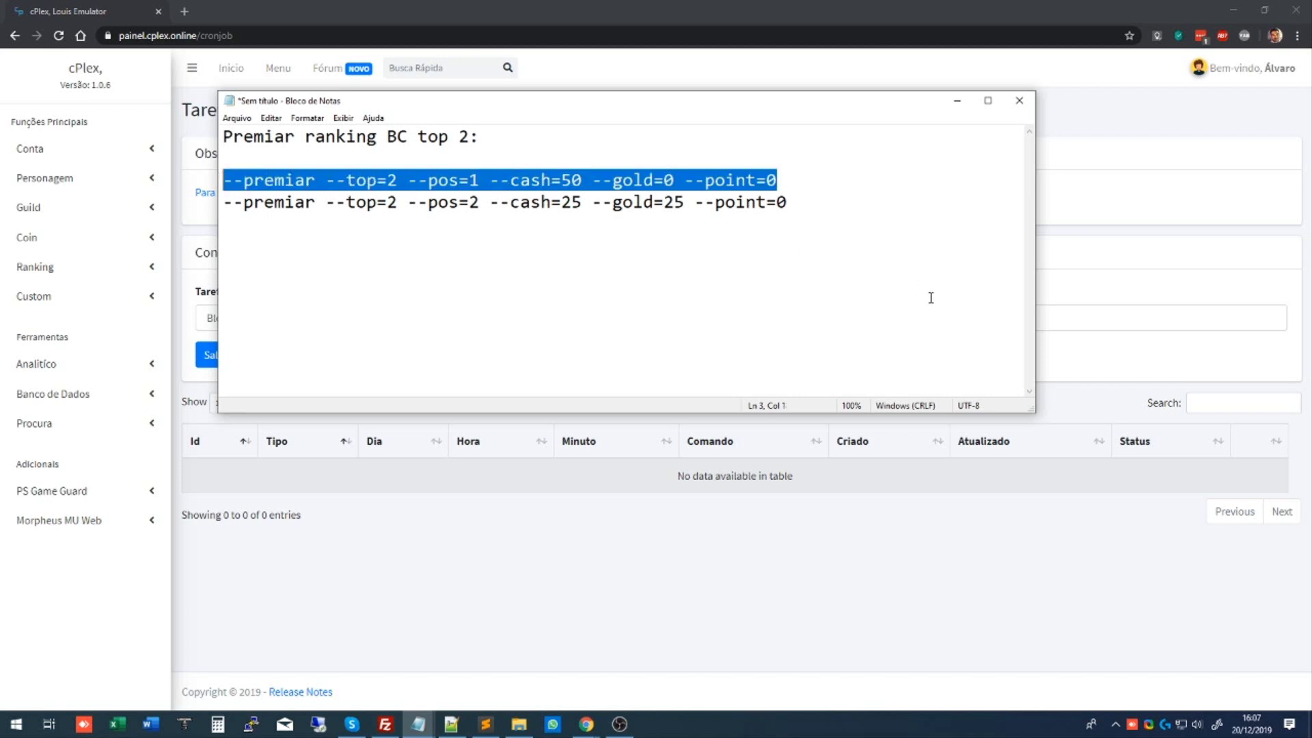
left_click(1075, 337)
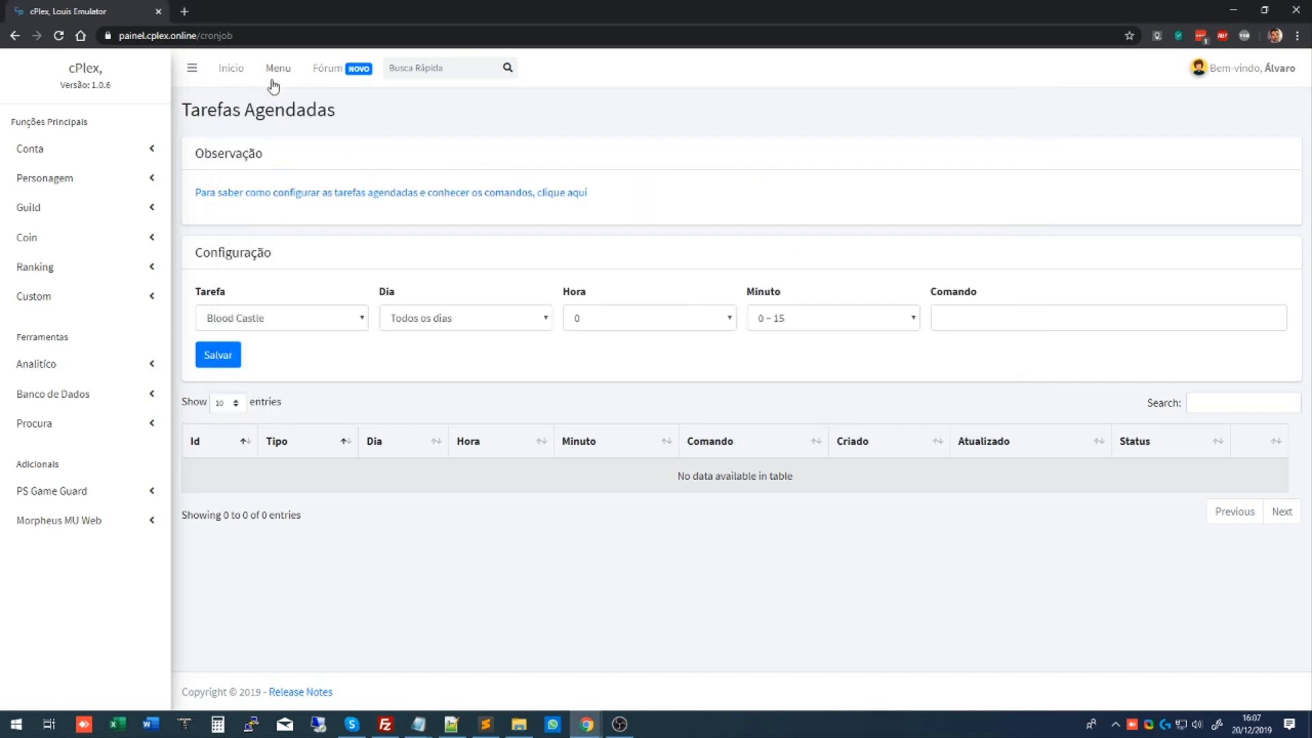
mouse_move(278, 68)
left_click(286, 181)
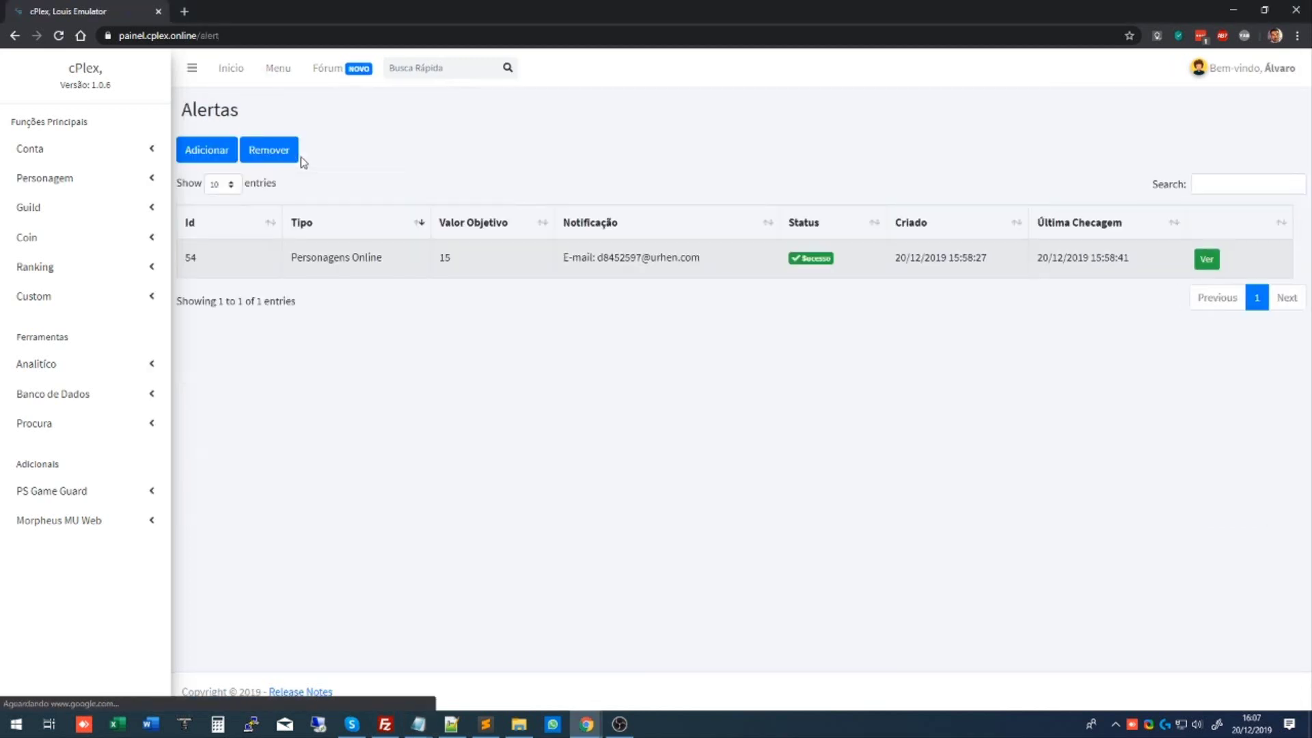
Open the Tarefas Agendadas page and set the new Blood Castle task to run on Domingo at hour 0.
left_click(294, 152)
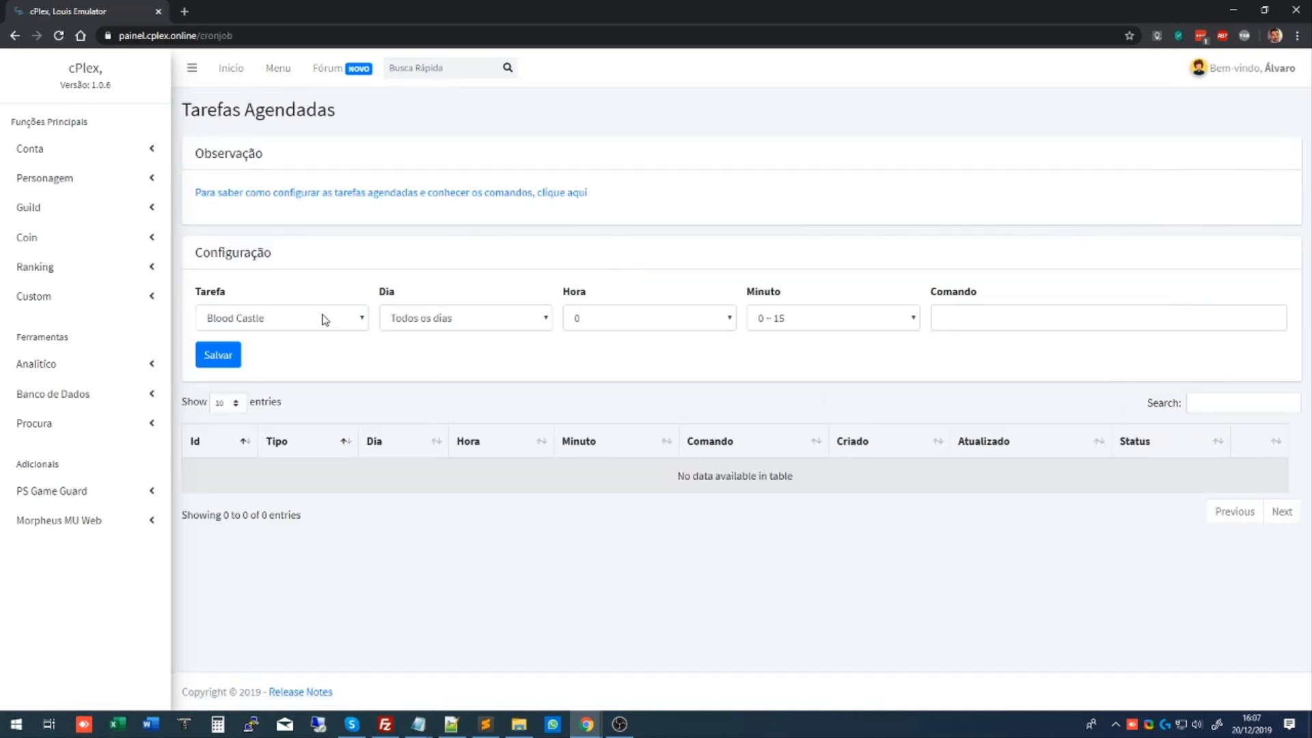
left_click(325, 320)
left_click(453, 359)
left_click(443, 318)
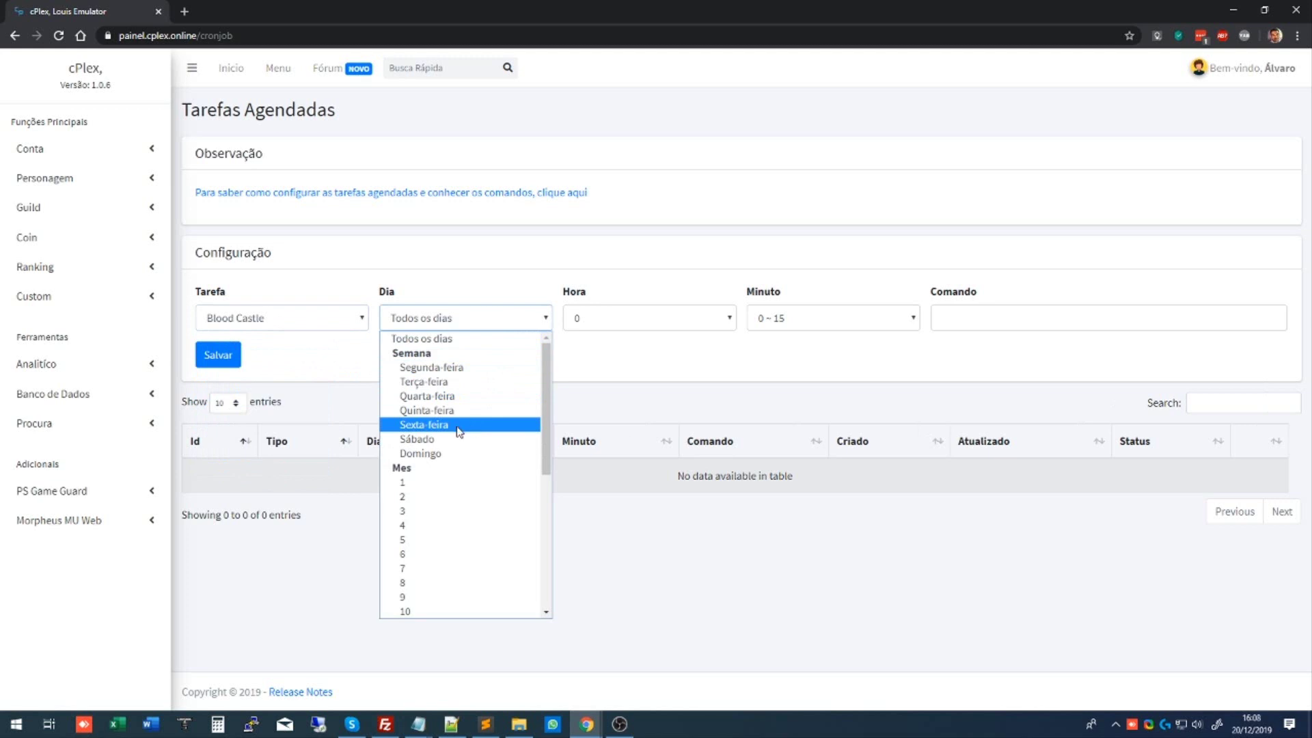
left_click(438, 454)
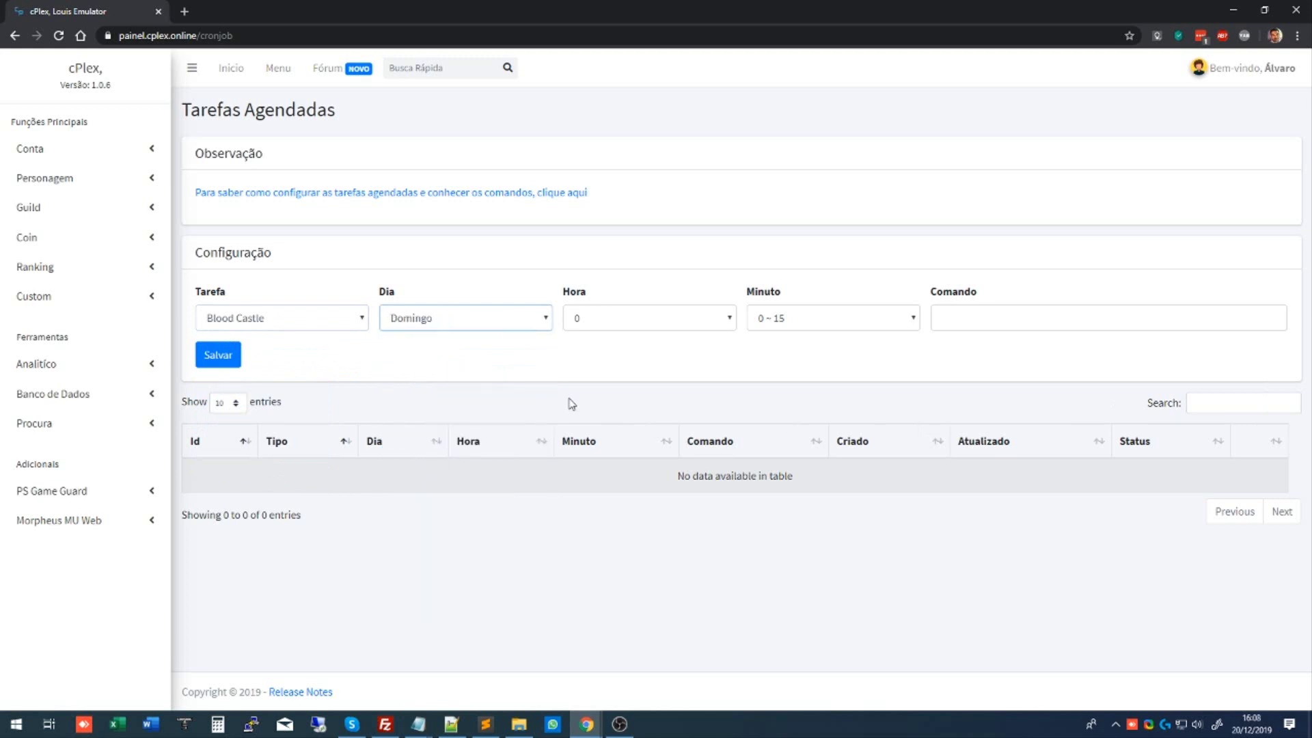
left_click(646, 322)
left_click(646, 320)
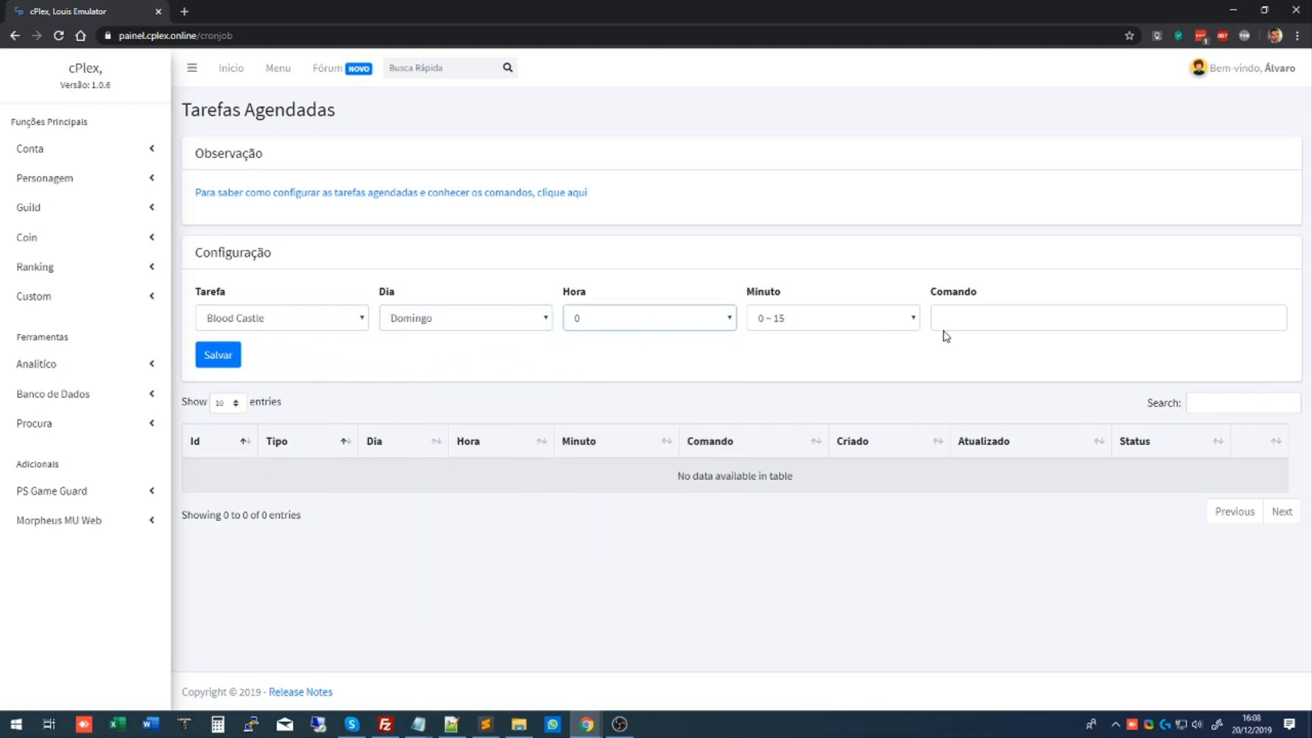
Paste the command "--premiar --top=2 --pos=1 --cash=50 --gold=0 --point=0" into the Blood Castle task and save it.
left_click(994, 327)
key("ctrl+v")
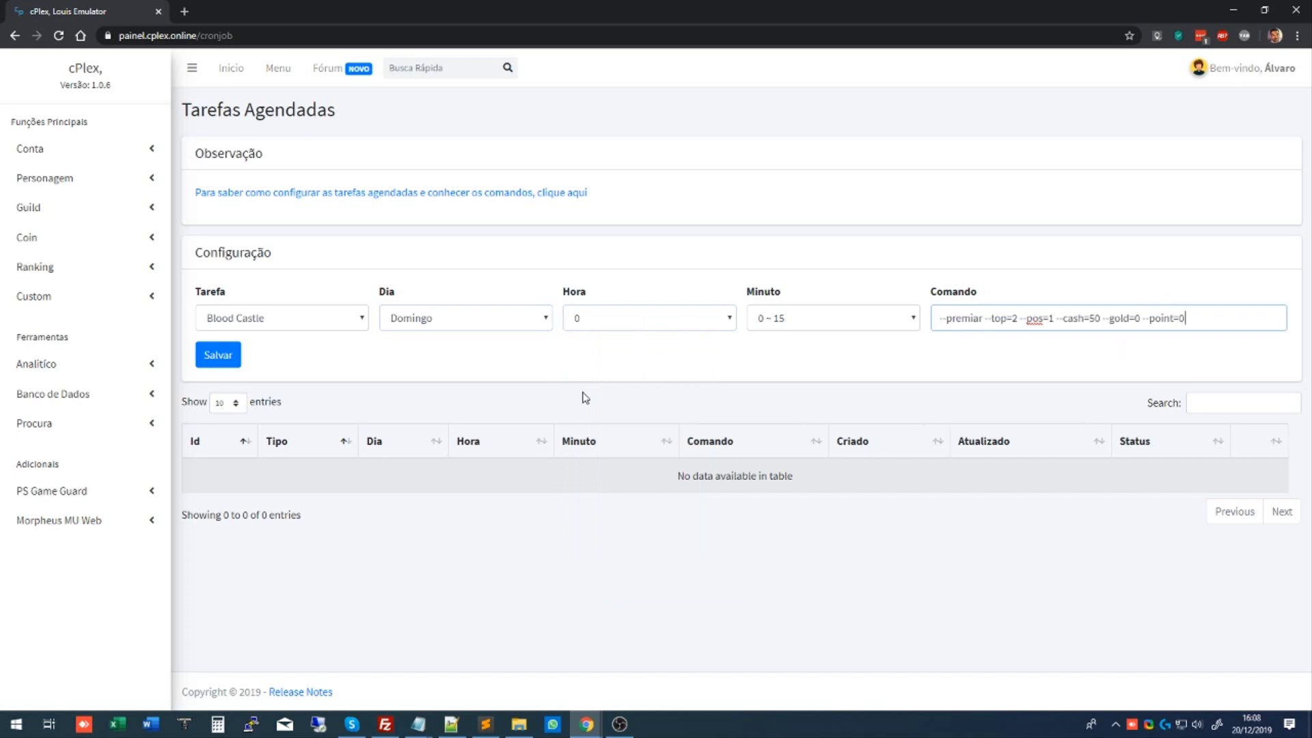
left_click(226, 366)
left_click(663, 458)
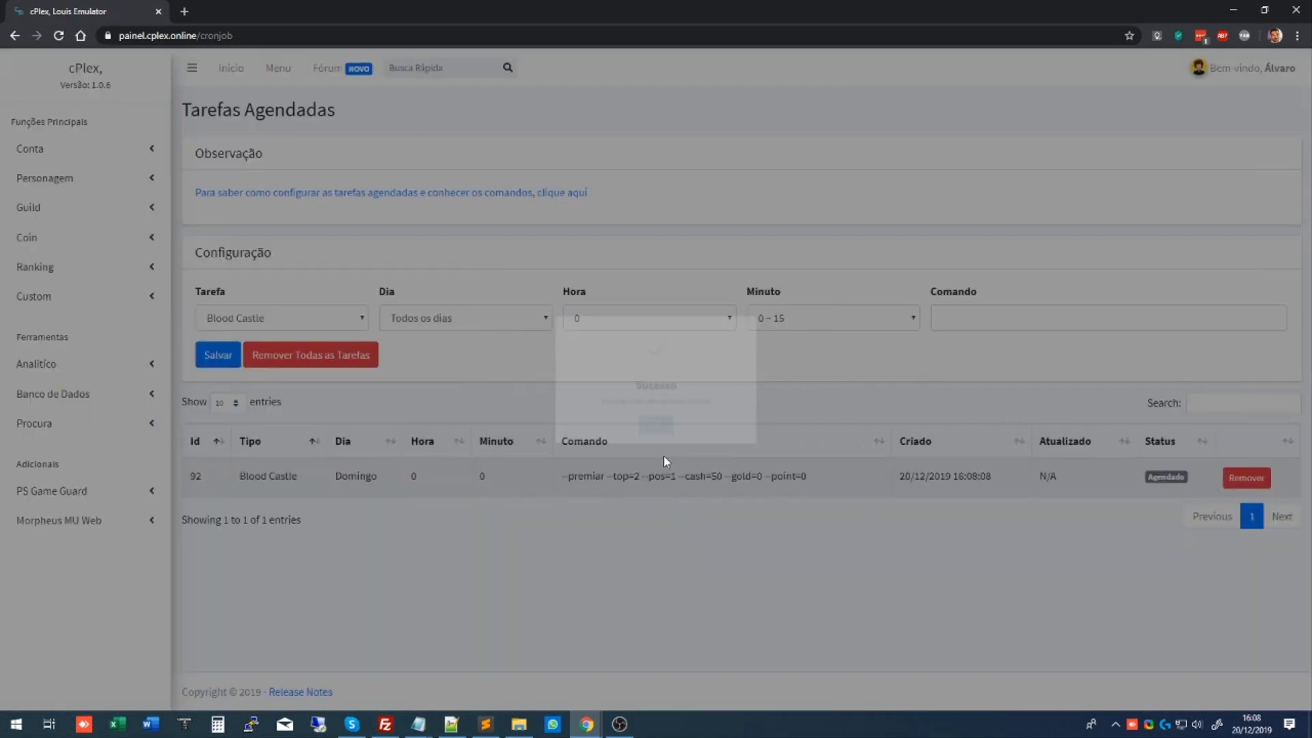
Switch to Notepad and copy the second reward command, the one with pos=2.
mouse_move(419, 723)
left_click(457, 687)
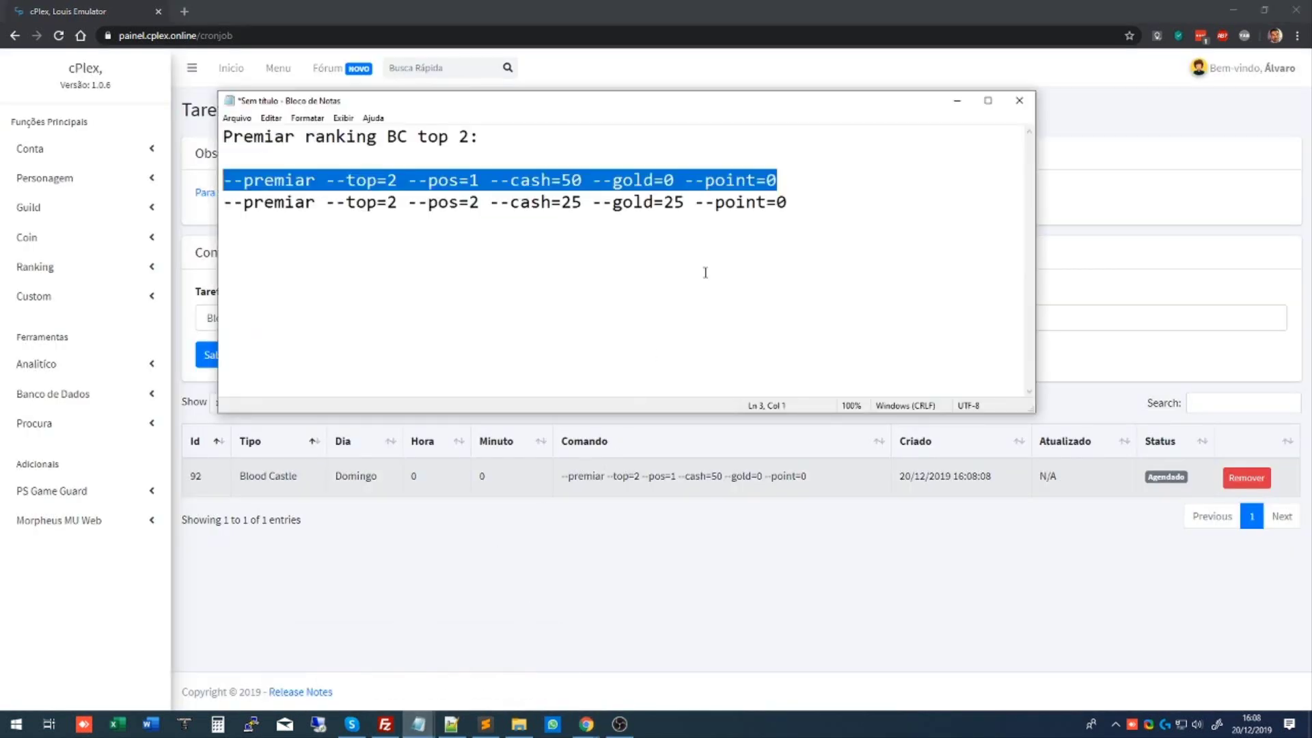
left_click(795, 203)
key("shift+Home")
key("ctrl+c")
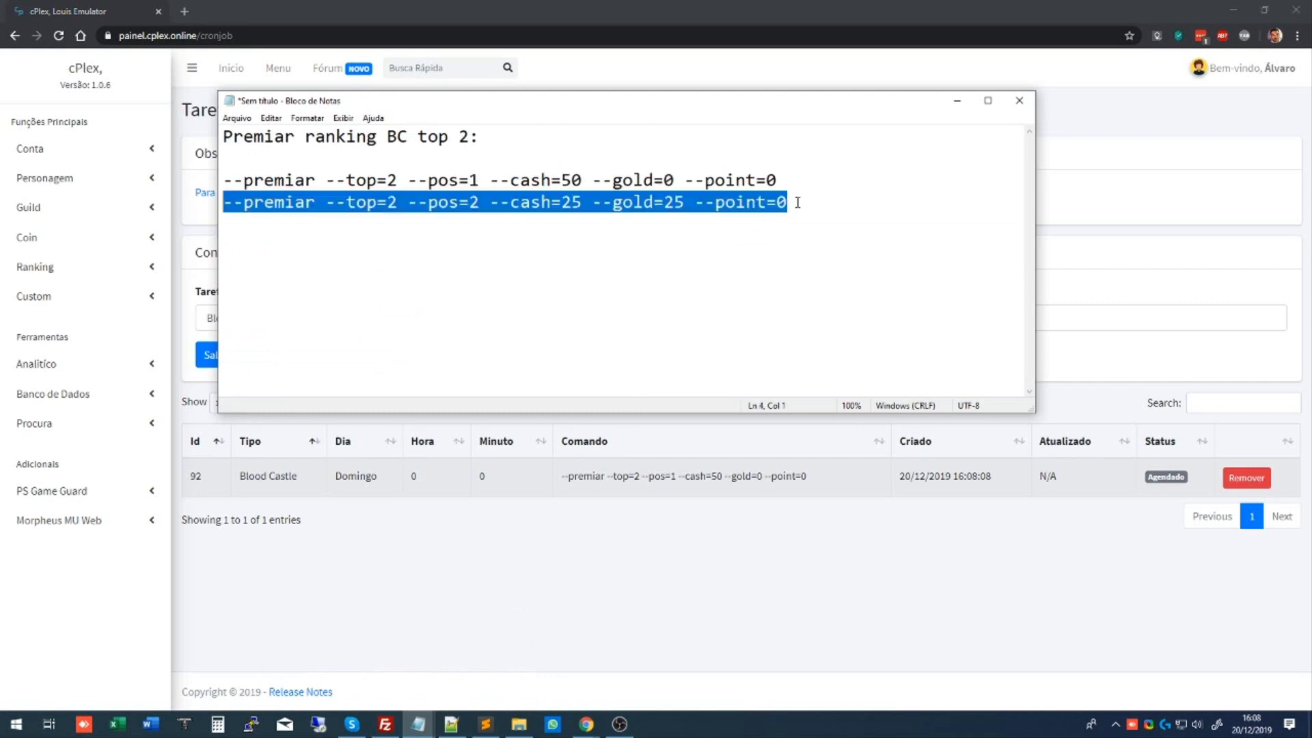
Back in the browser, save a Blood Castle task for all days at hour 0, minute 0 ~ 15, with the copied pos=2 command.
left_click(595, 602)
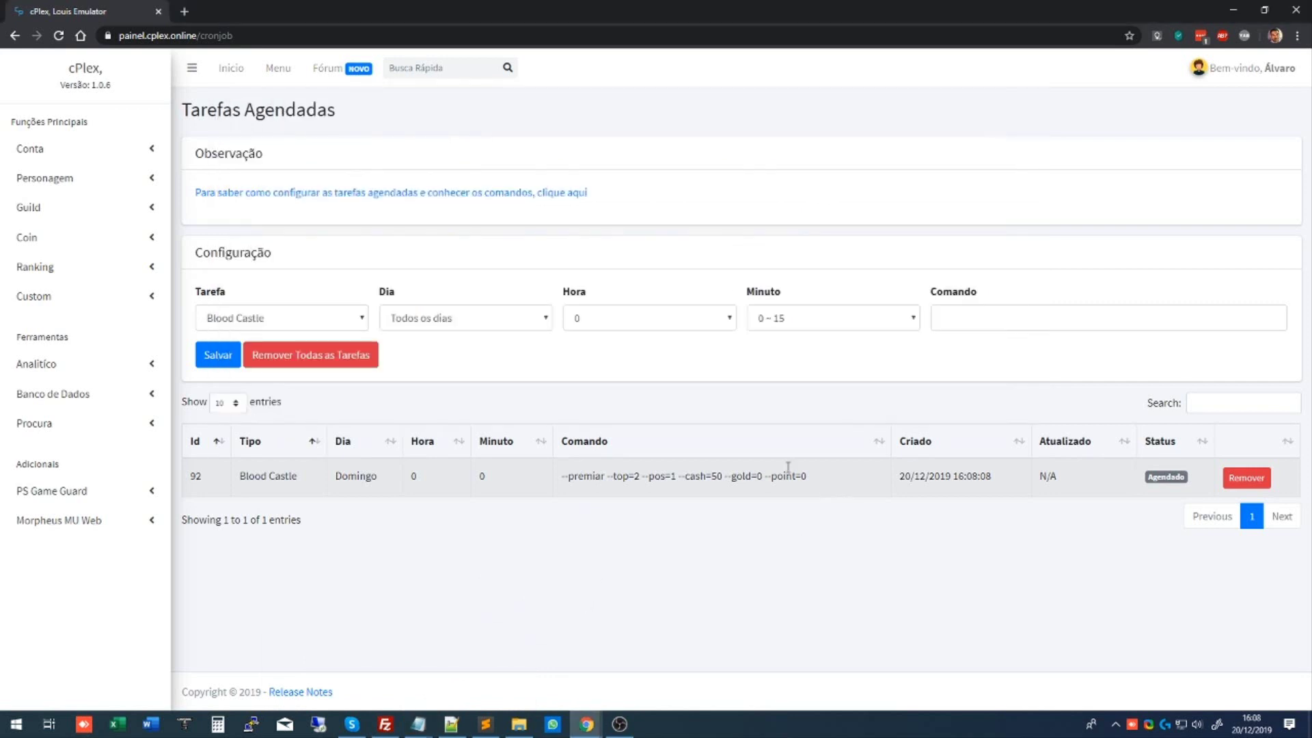
left_click(974, 317)
key("ctrl+v")
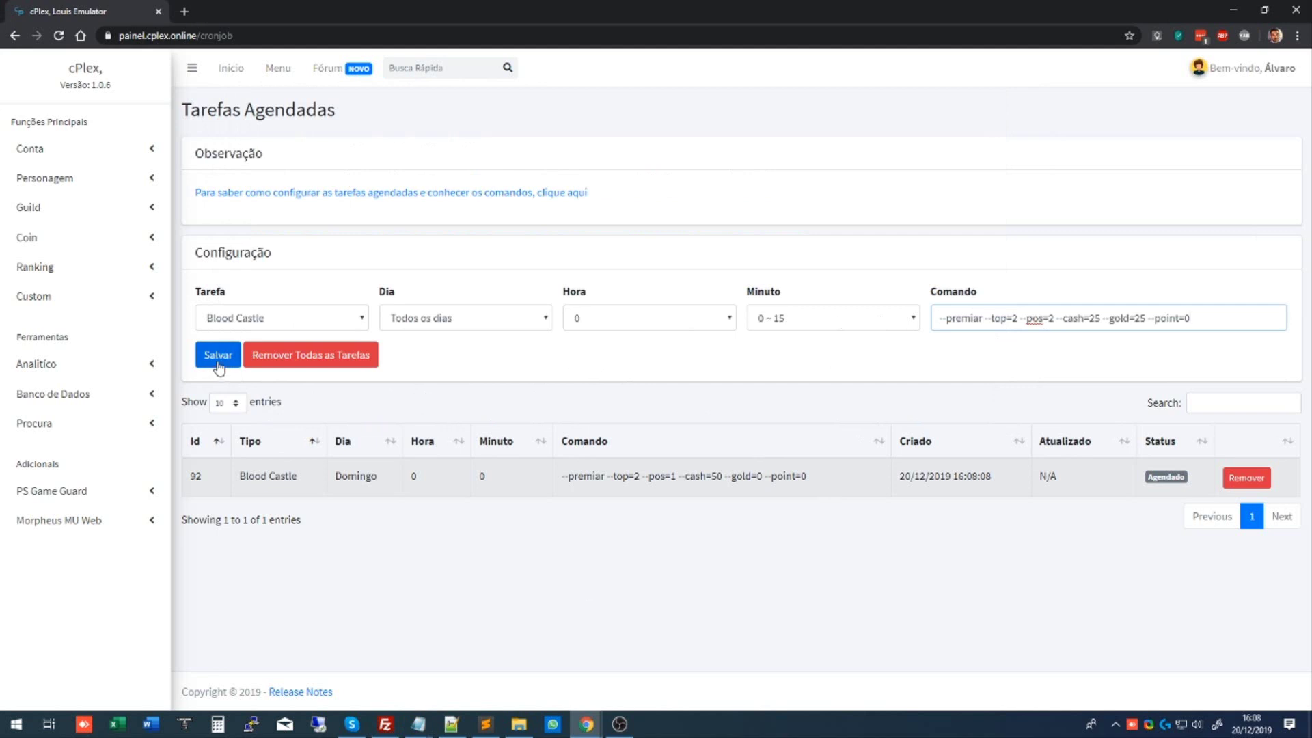
left_click(842, 327)
left_click(831, 330)
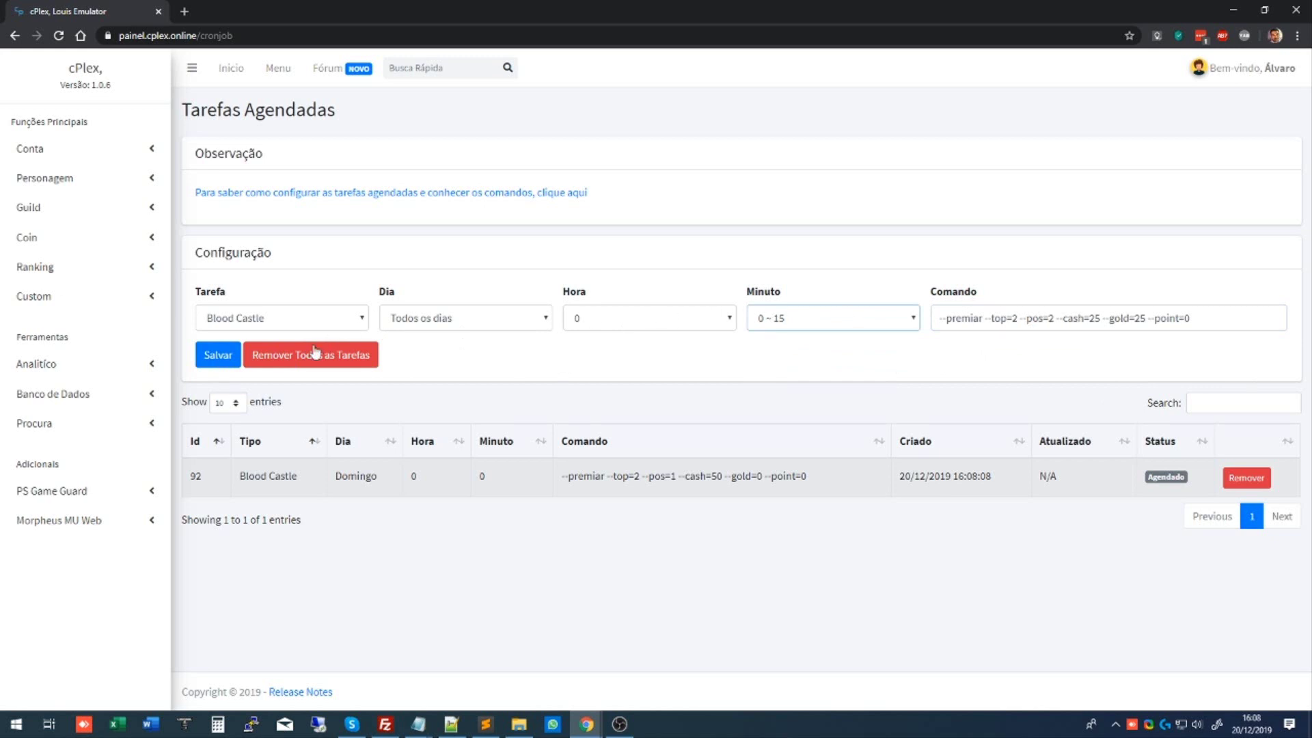
left_click(218, 355)
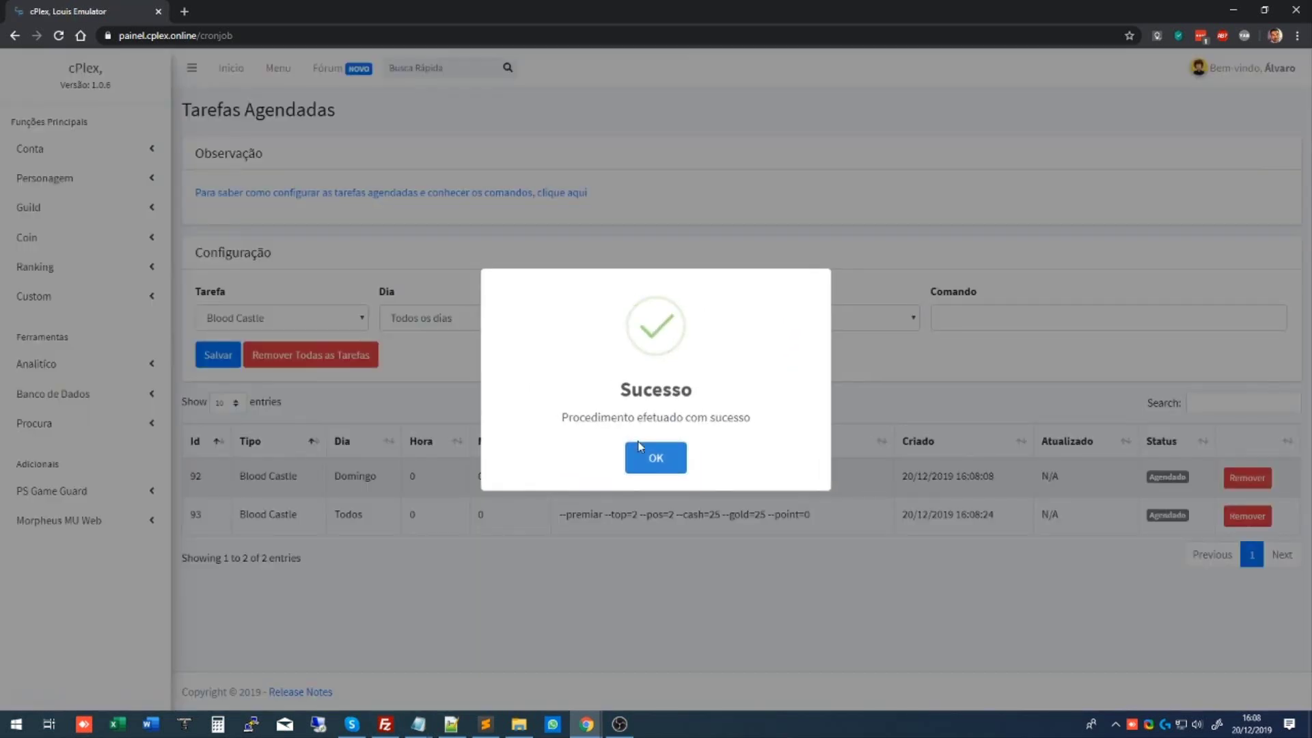
left_click(643, 451)
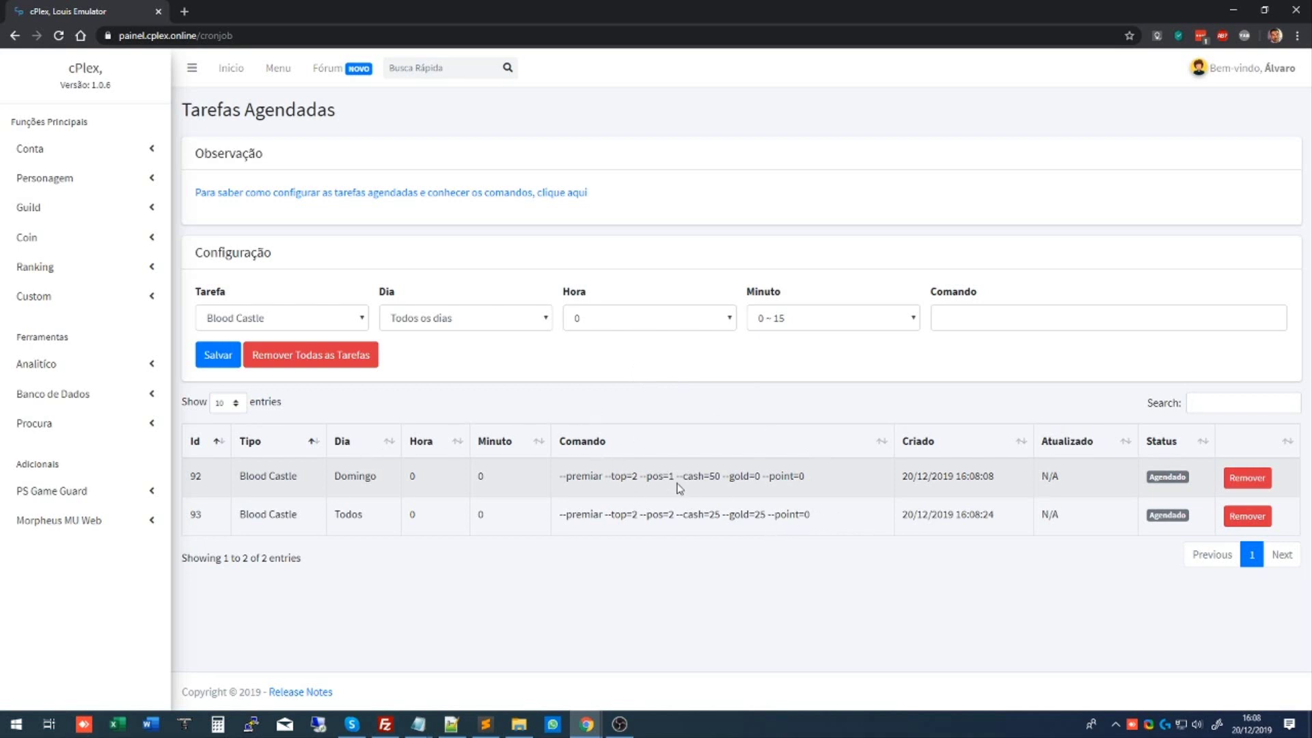
Highlight the first scheduled task's day and the commands of both tasks in the table.
left_click_drag(335, 482, 383, 480)
left_click(395, 479)
left_click_drag(545, 476, 915, 581)
left_click(850, 564)
Resize the Notepad window so the reward commands fit beside the panel, and look through the available task types.
mouse_move(419, 727)
left_click(501, 684)
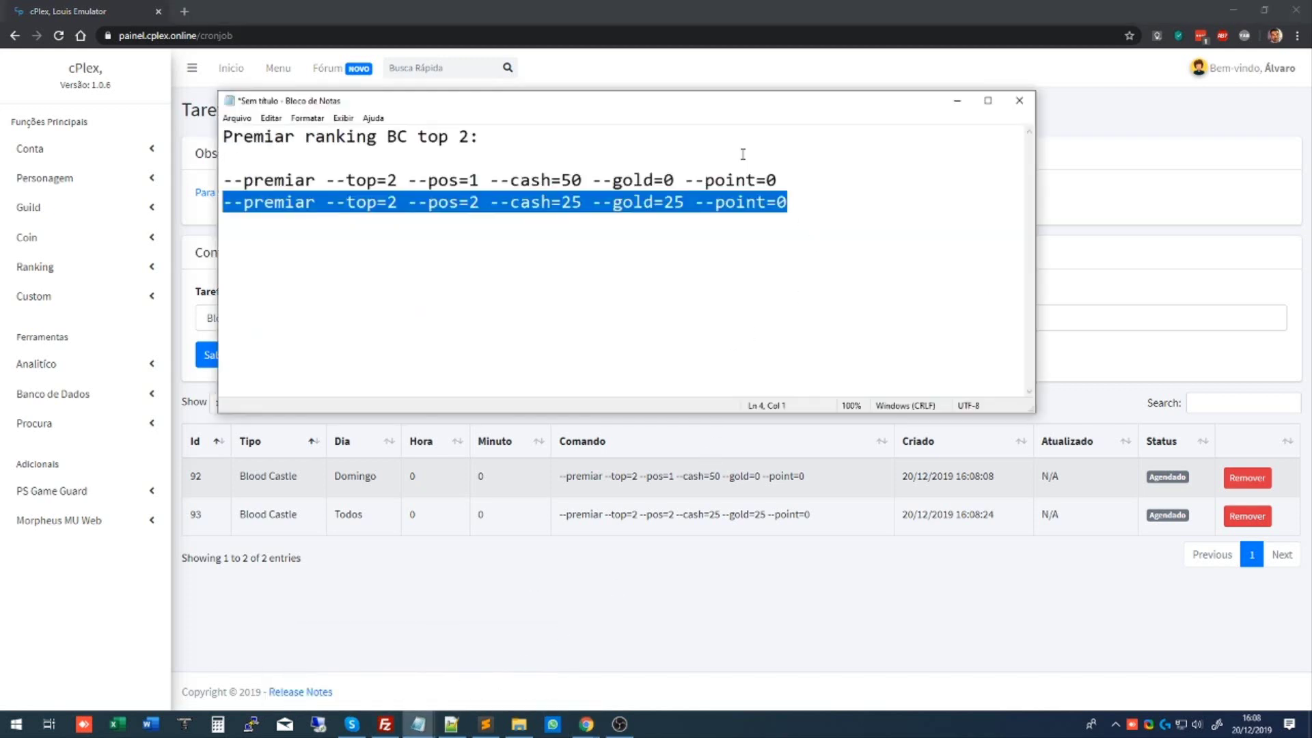
left_click_drag(218, 92, 630, 113)
left_click(312, 321)
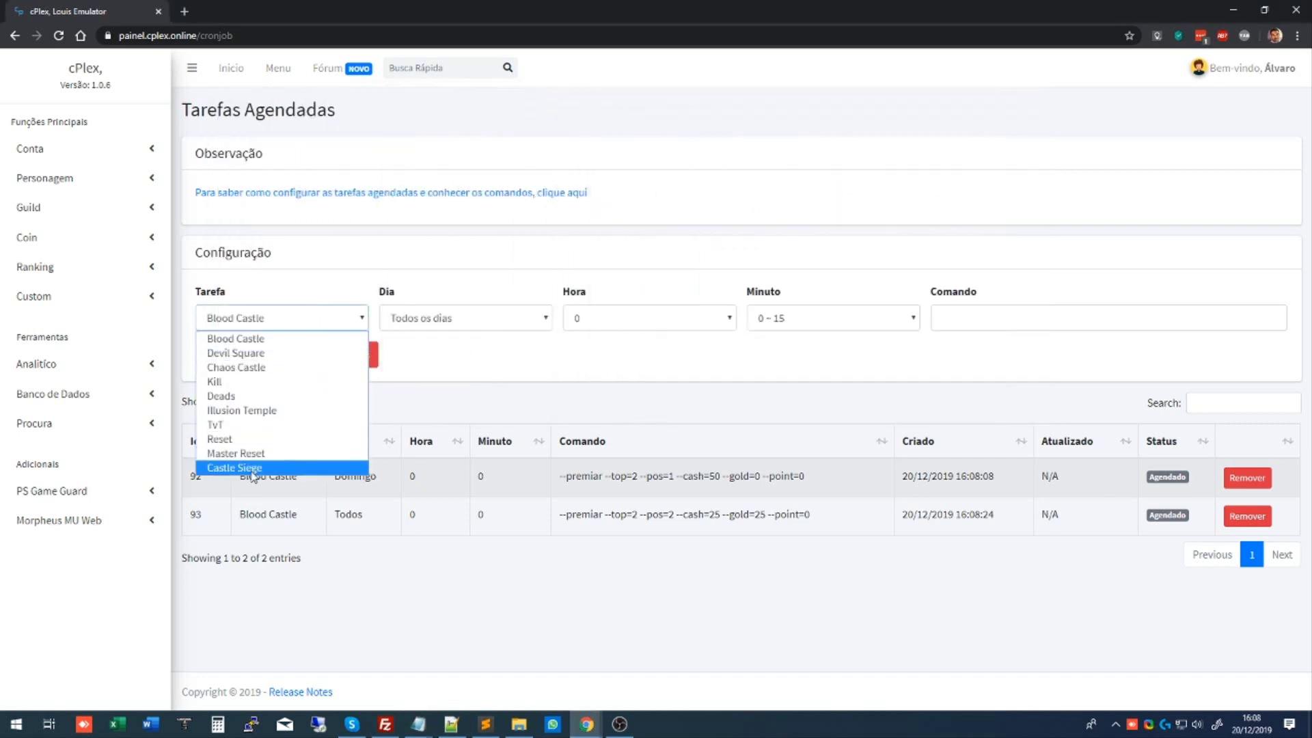
left_click(418, 724)
left_click(493, 687)
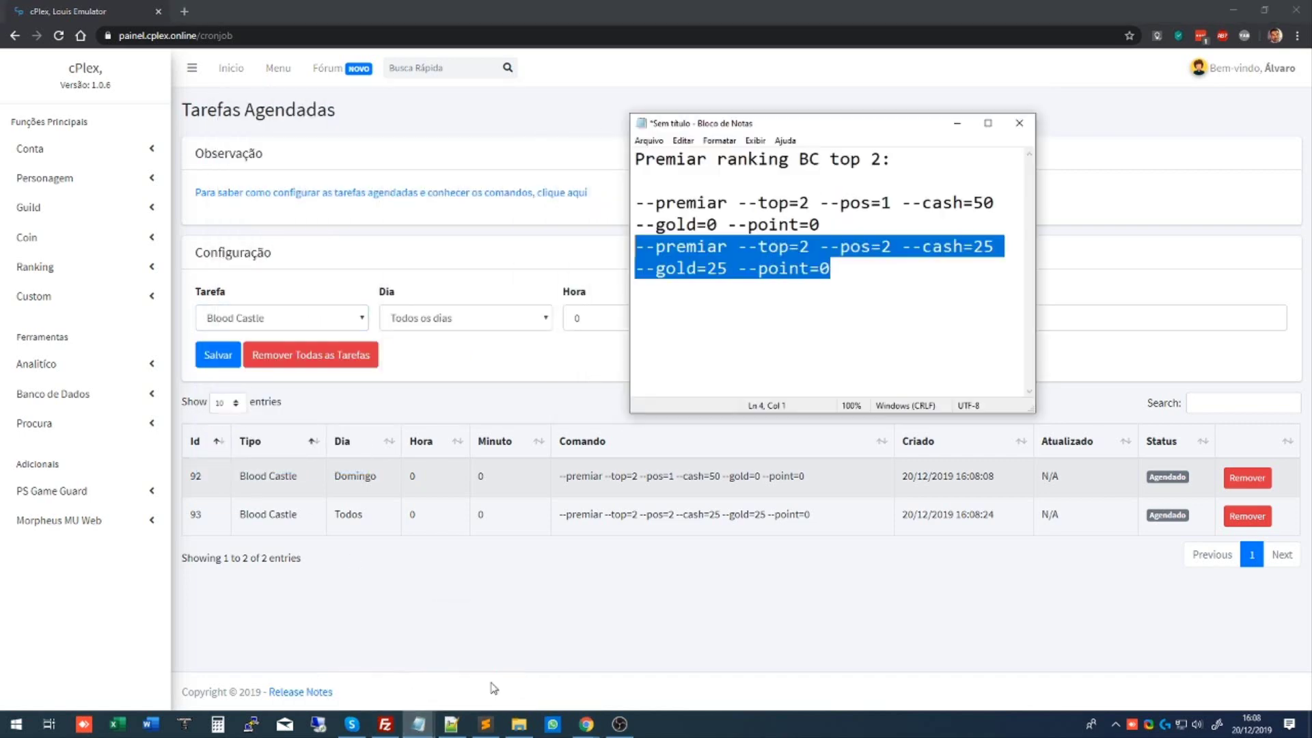
left_click_drag(1034, 412, 1290, 413)
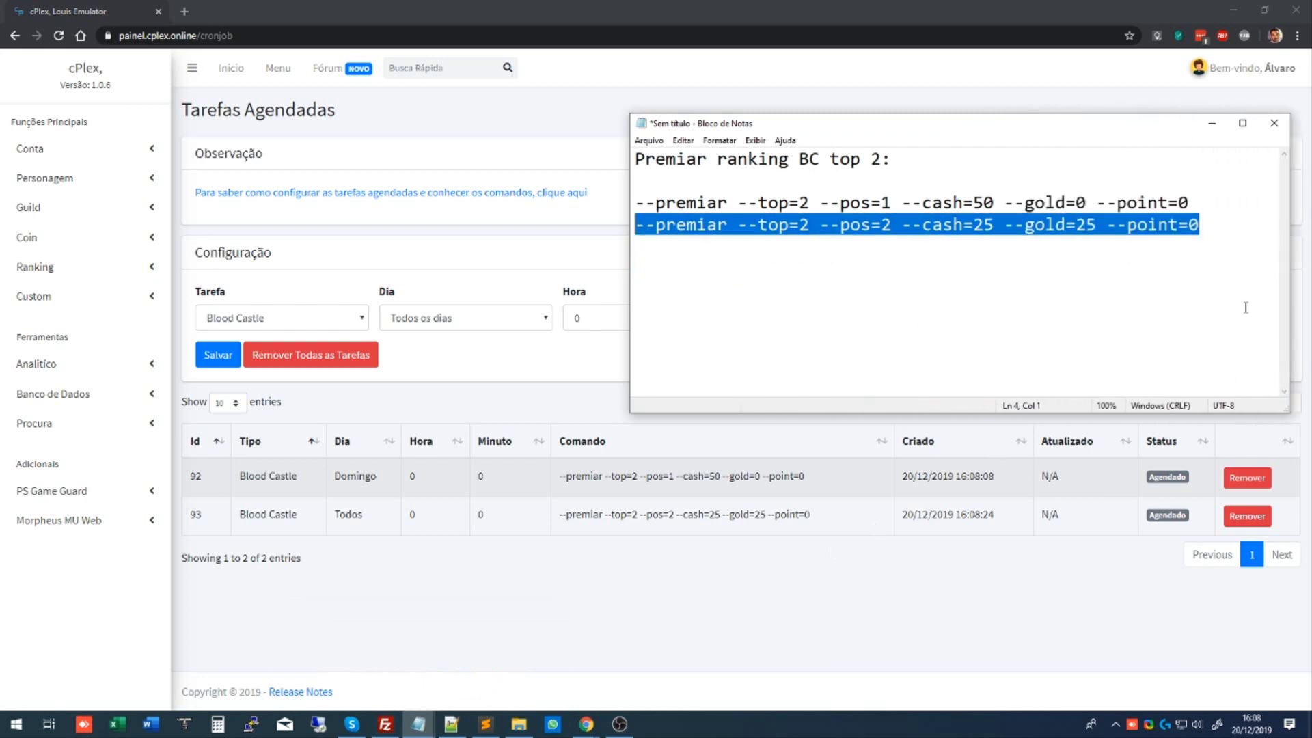
Start a new command below the two existing ones in Notepad with "--premiar --membro= --".
left_click(1231, 255)
key("Return")
key("Return")
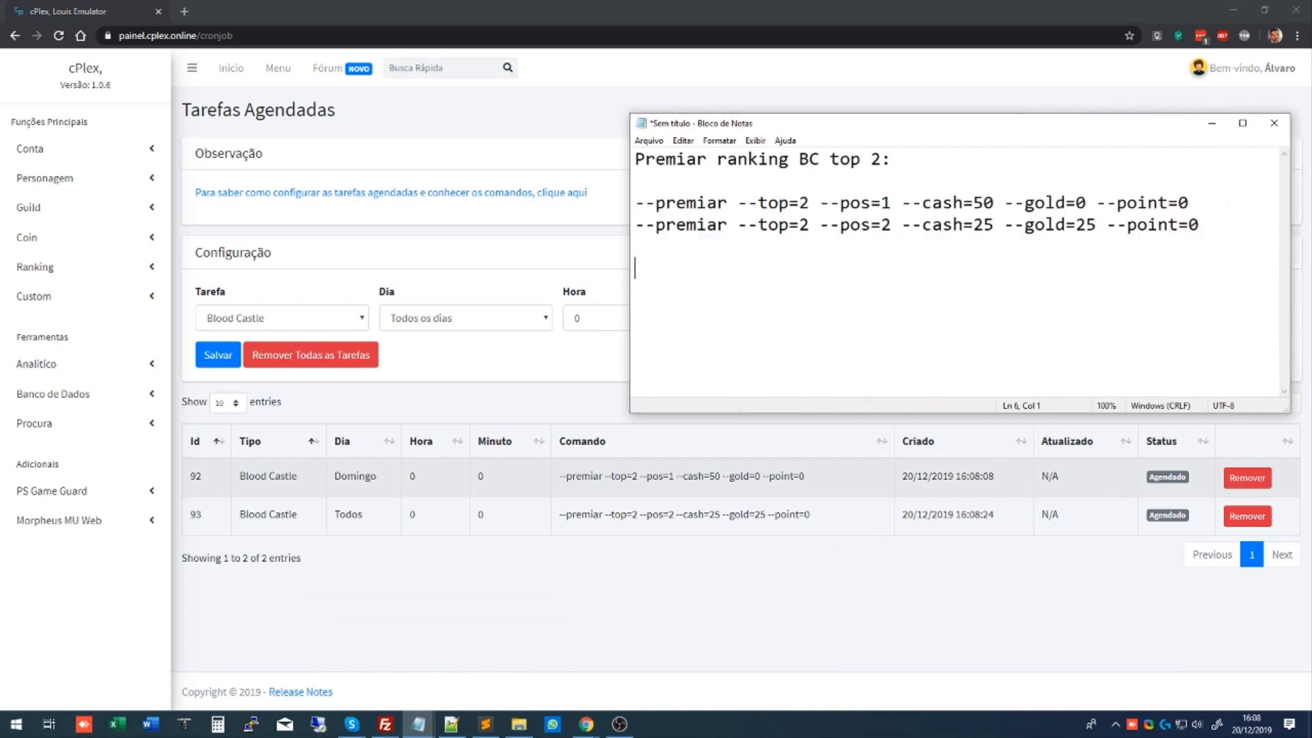
type("--")
type("premiar --")
type("memb")
key("BackSpace")
type("mbr")
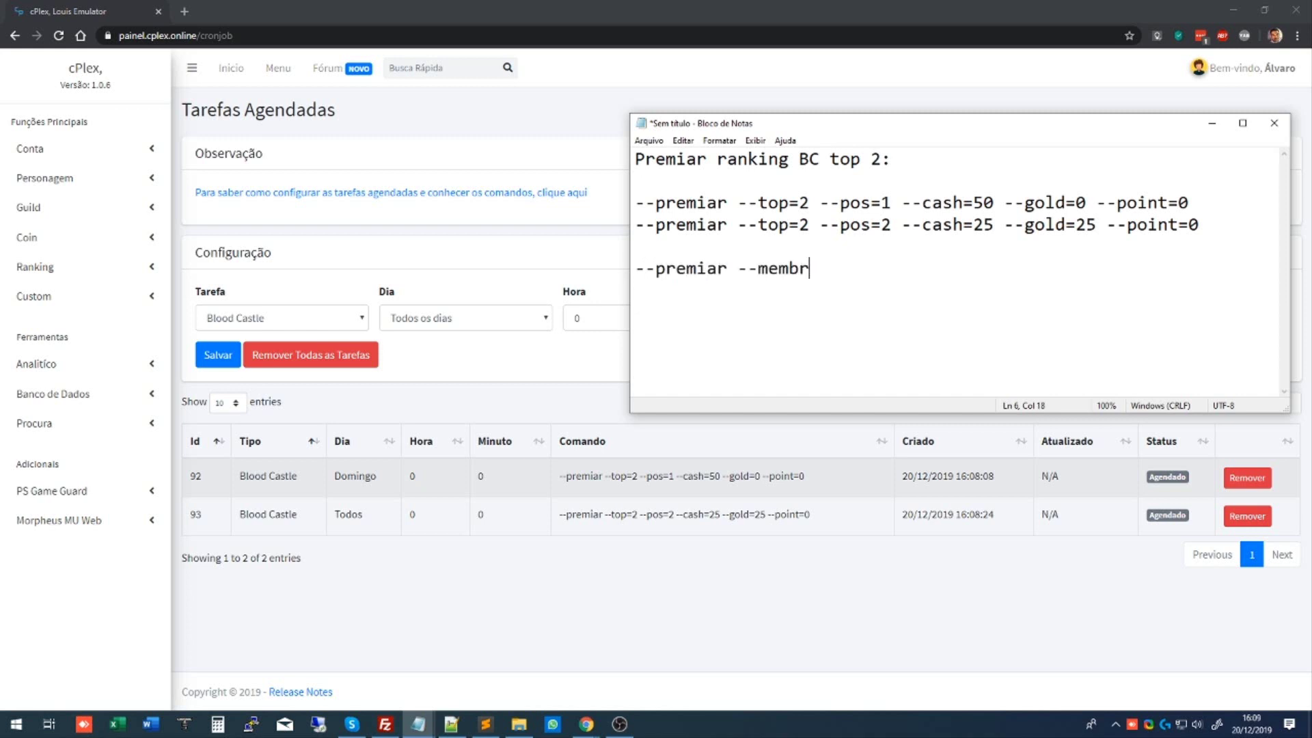
type("o= --")
Complete the new command with the copied parameters "--cash=25 --gold=25 --point=0" and set its membro value to lider.
left_click_drag(902, 225, 1203, 225)
key("ctrl+c")
left_click(862, 268)
key("shift+Left")
key("shift+Left")
key("ctrl+v")
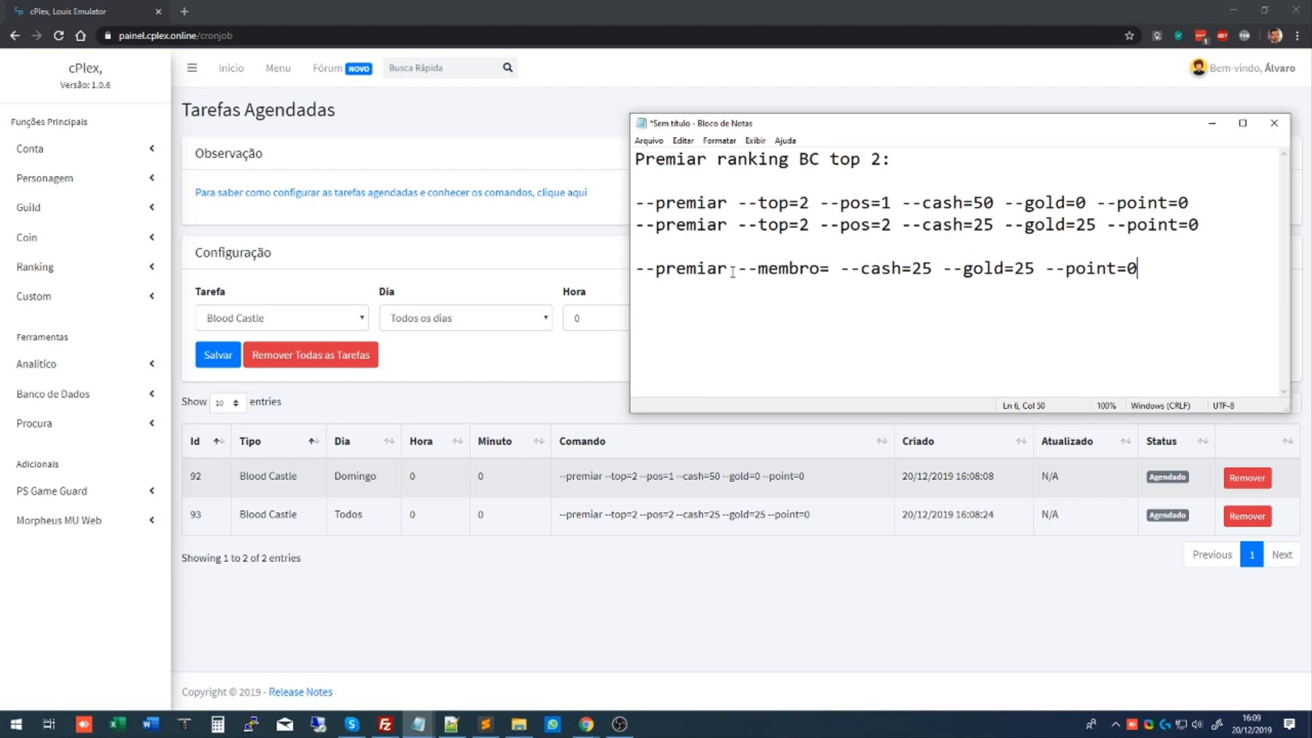
left_click(834, 264)
type("lider")
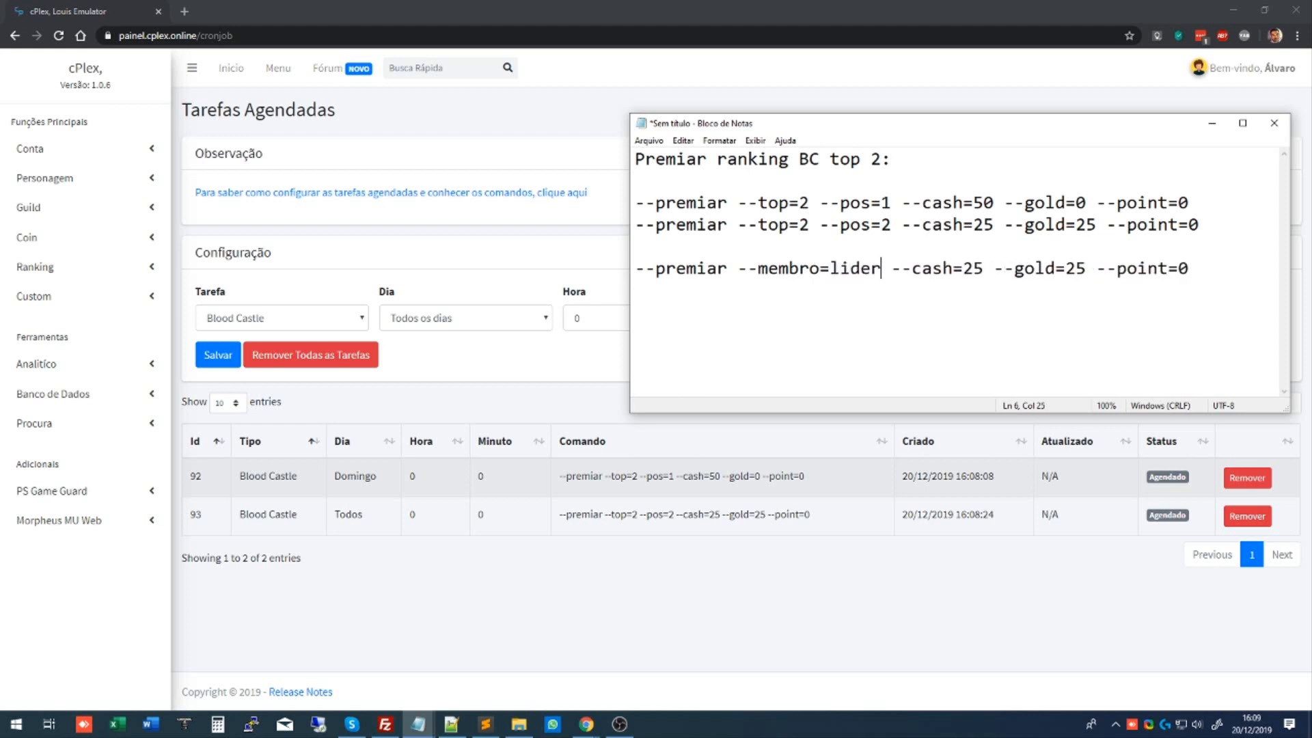
Duplicate the lider command below a blank line and set the copy's membro value to todos.
key("End")
key("shift+Home")
key("ctrl+c")
key("End")
key("Return")
key("Return")
key("ctrl+v")
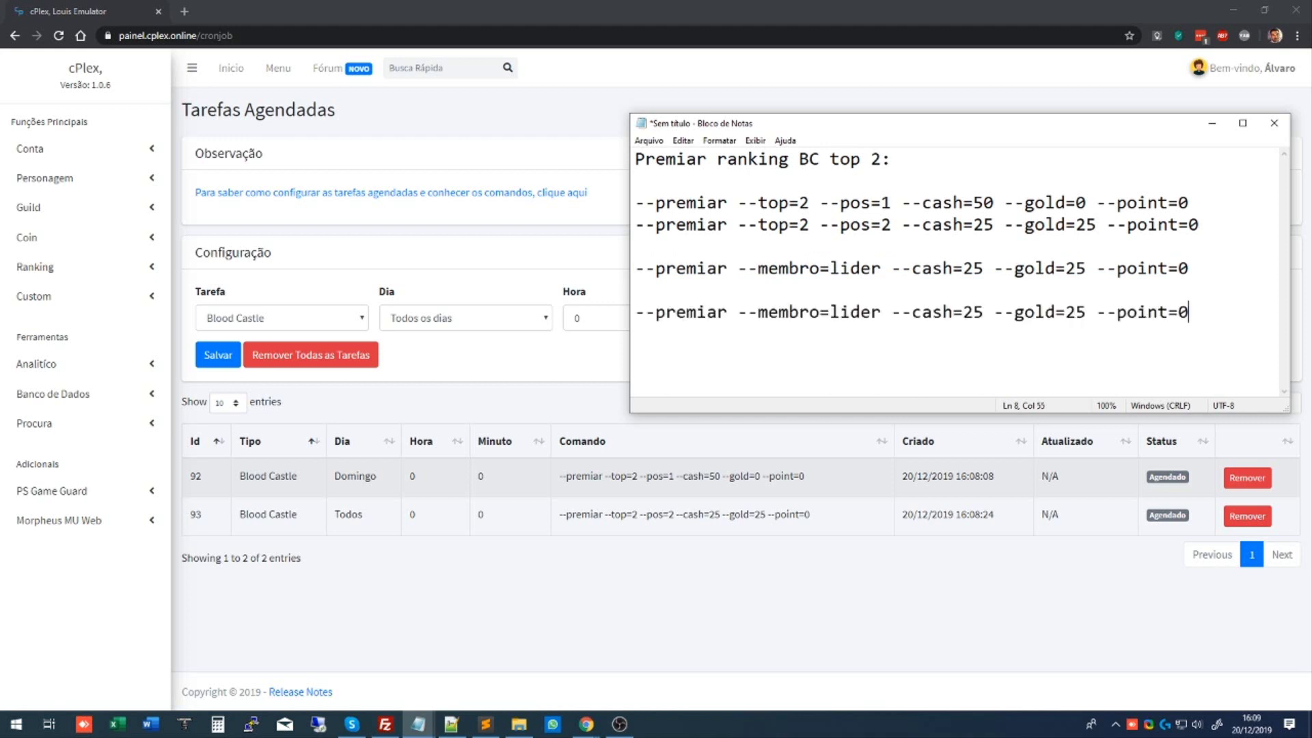
left_click_drag(829, 312, 882, 308)
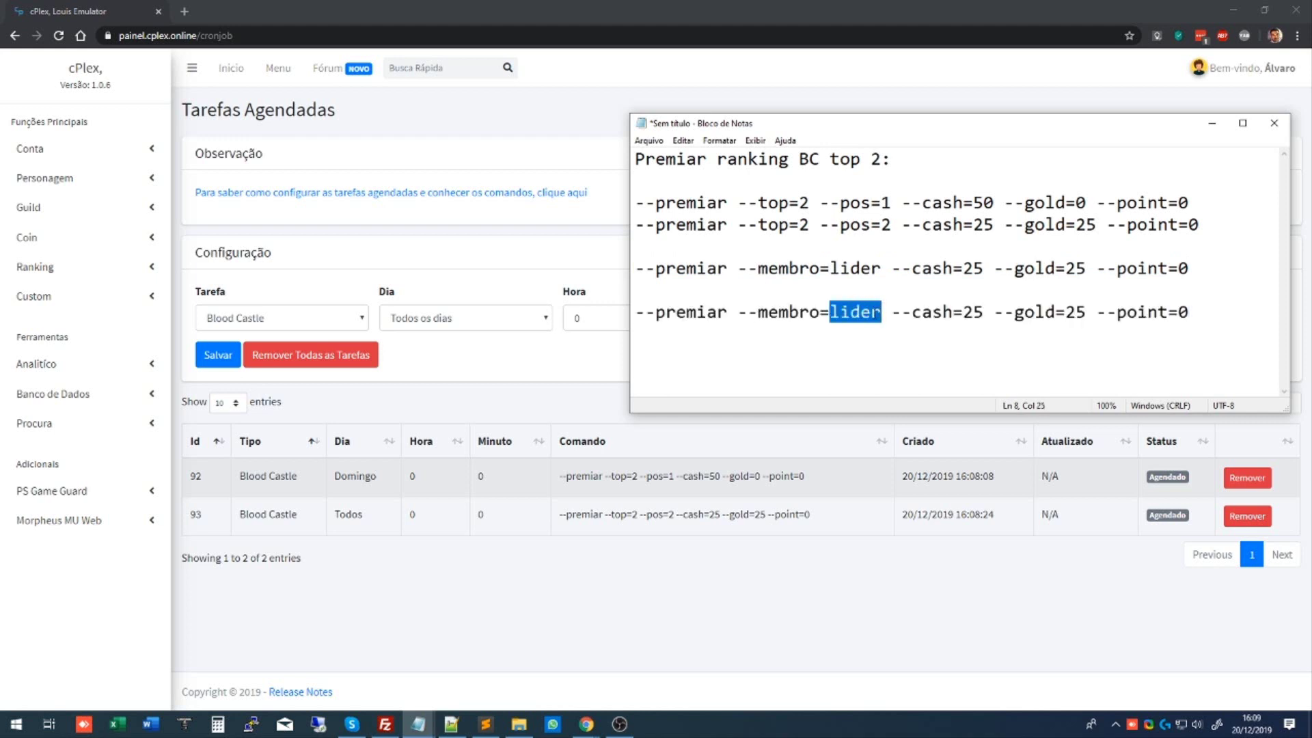
type("todos")
Add the heading "Castle siege:" above both the lider and the todos commands.
key("Up")
key("Up")
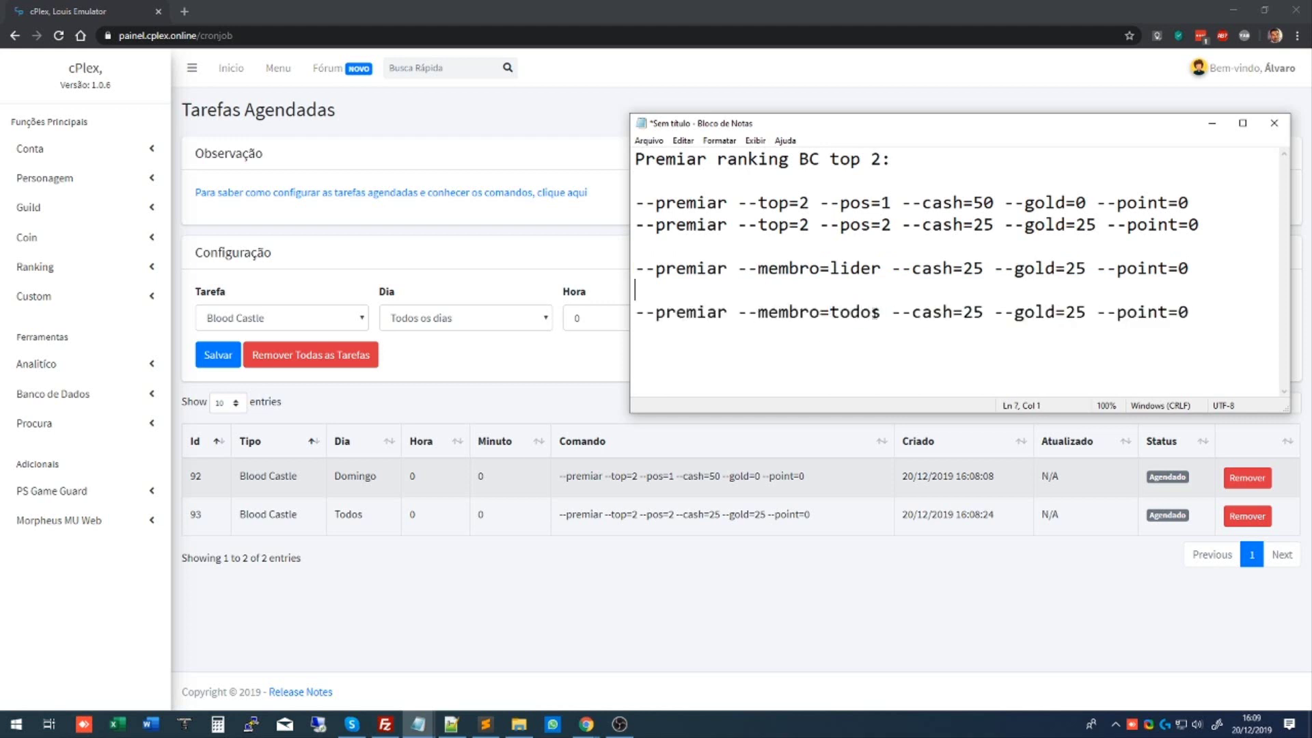
key("Return")
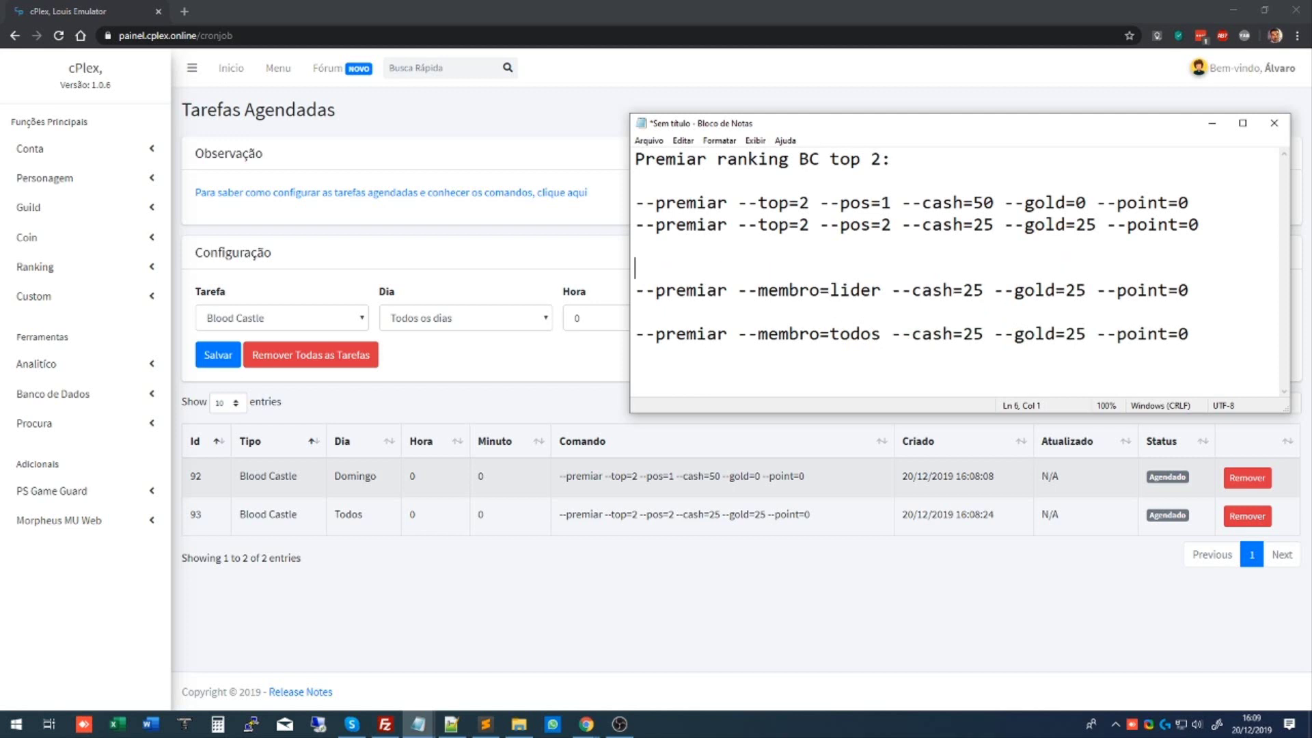
type("Castle siege:")
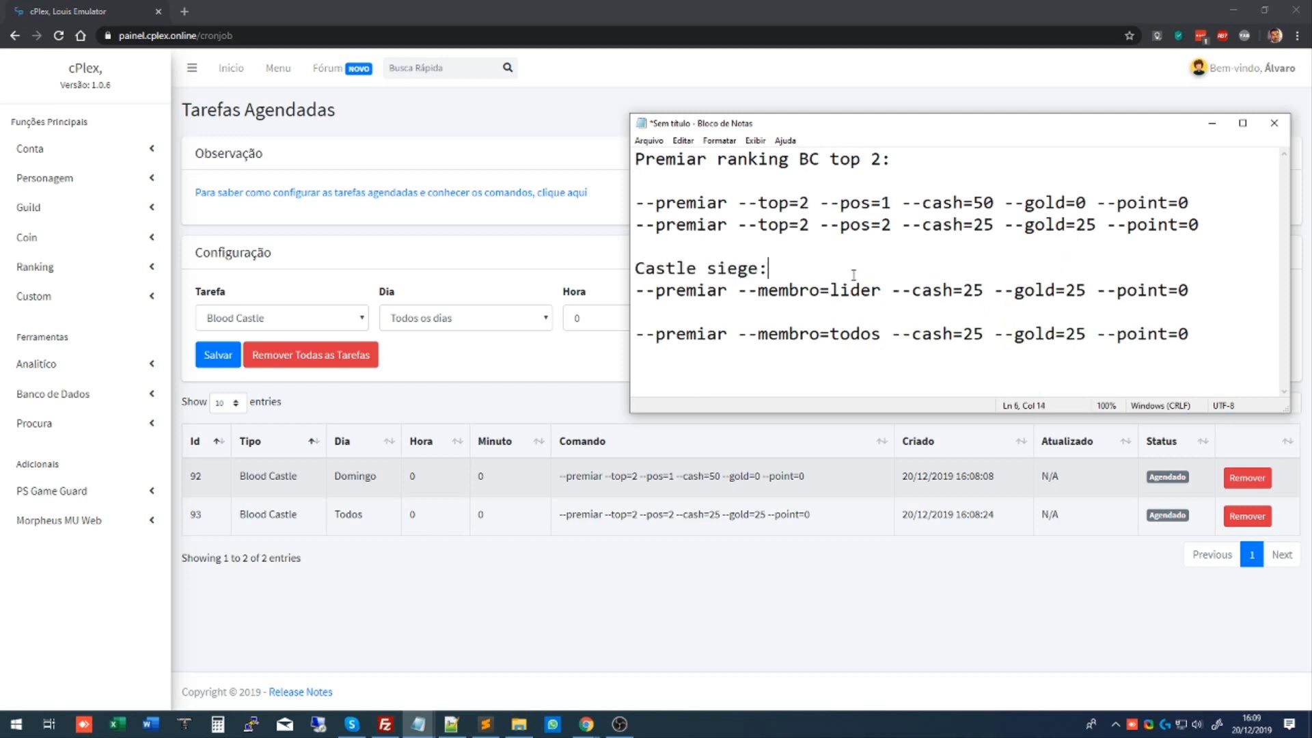
left_click_drag(1196, 290, 628, 296)
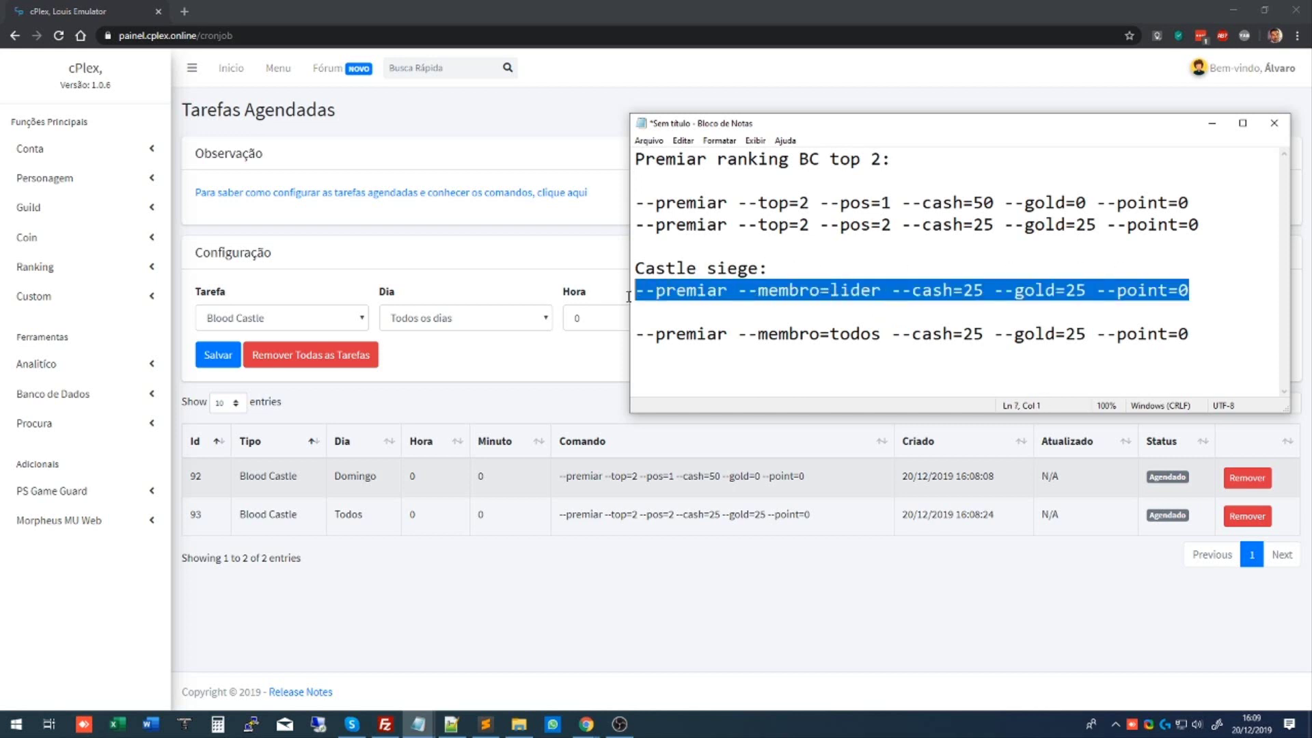
left_click_drag(765, 269, 624, 260)
key("ctrl+c")
left_click(655, 309)
key("Return")
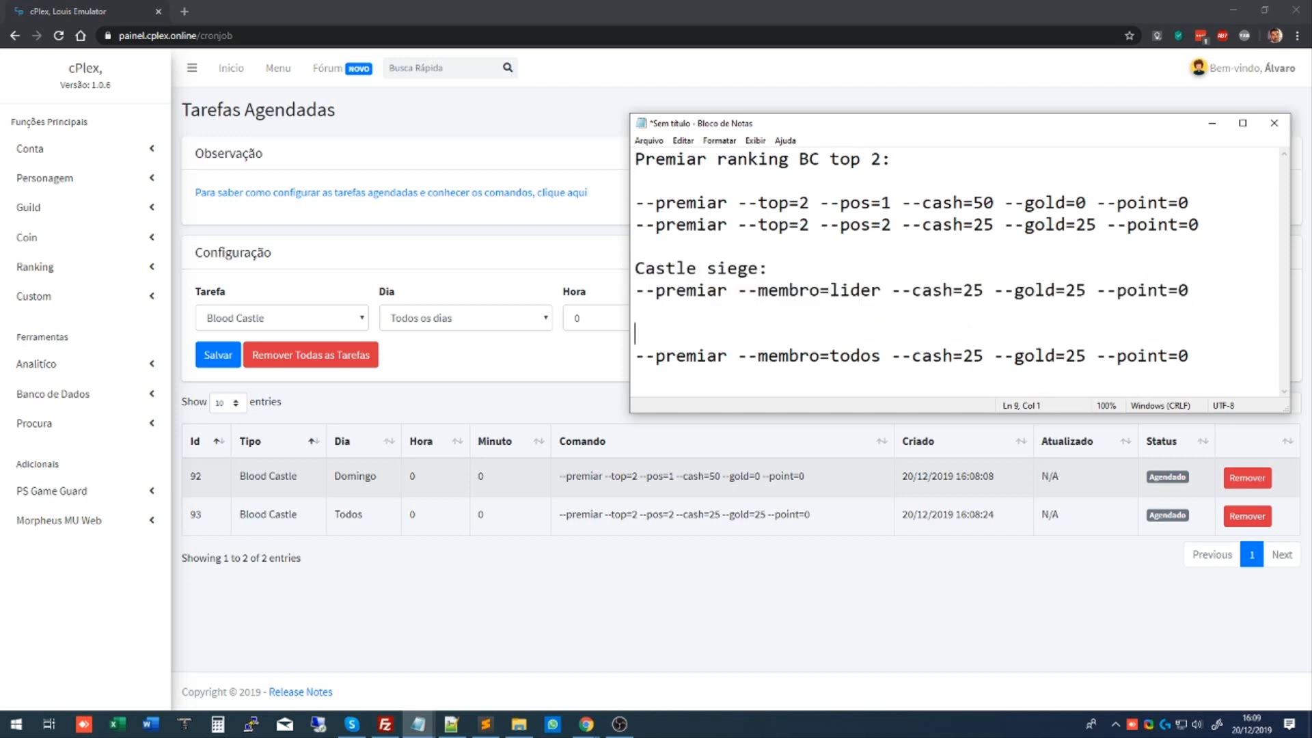
key("ctrl+v")
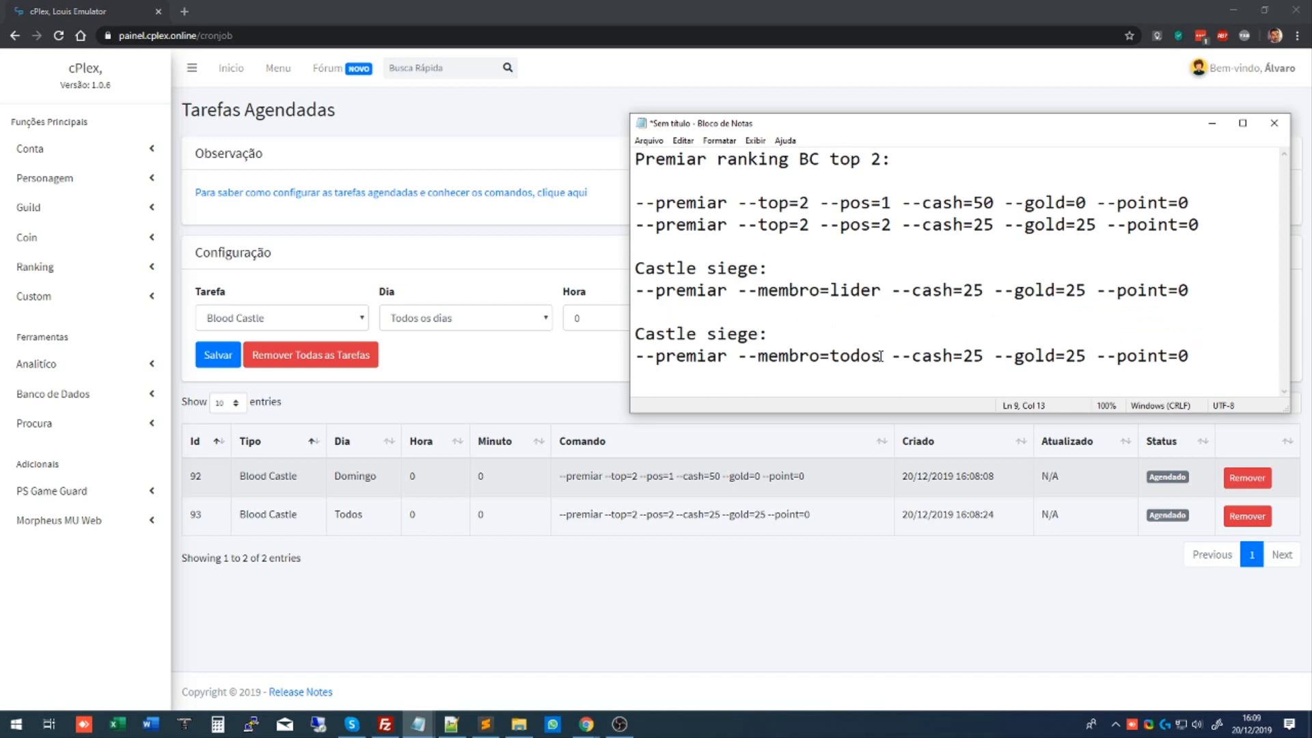
Rename the membro parameter to membros in both Castle siege commands.
left_click(819, 292)
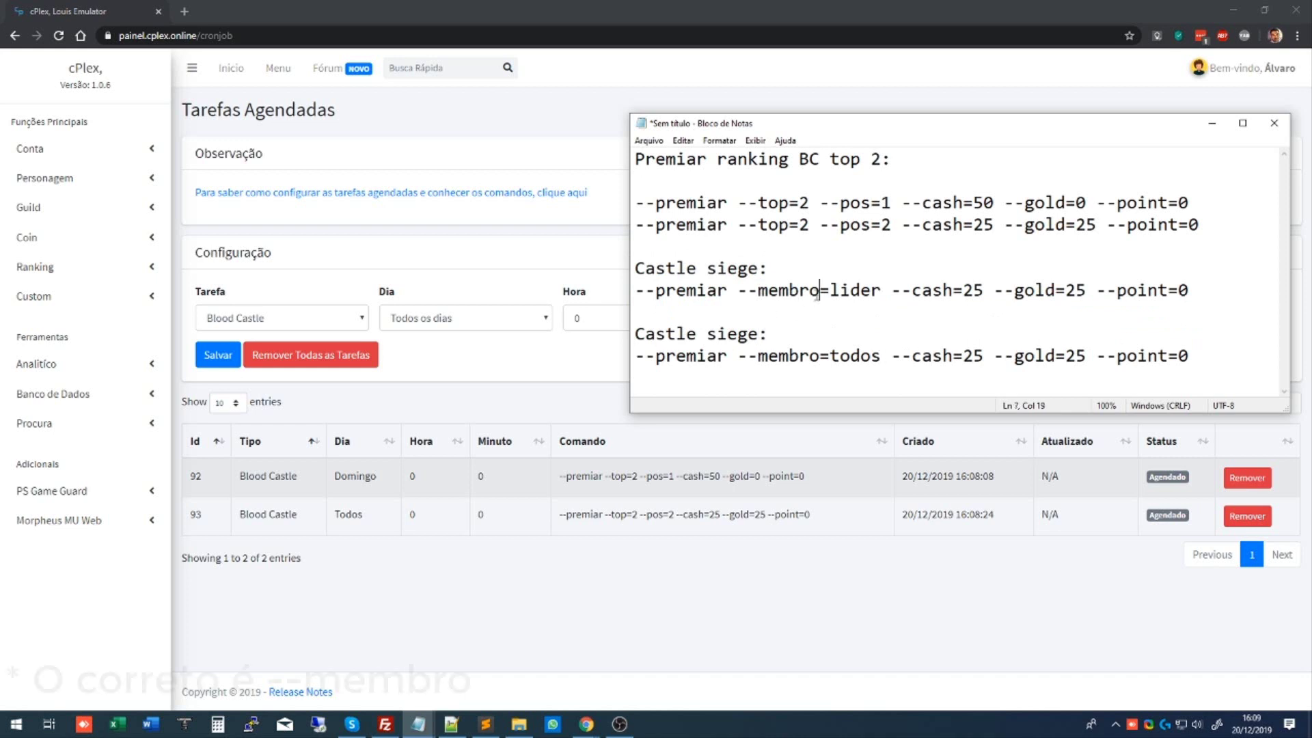
type("s")
left_click(819, 356)
type("s")
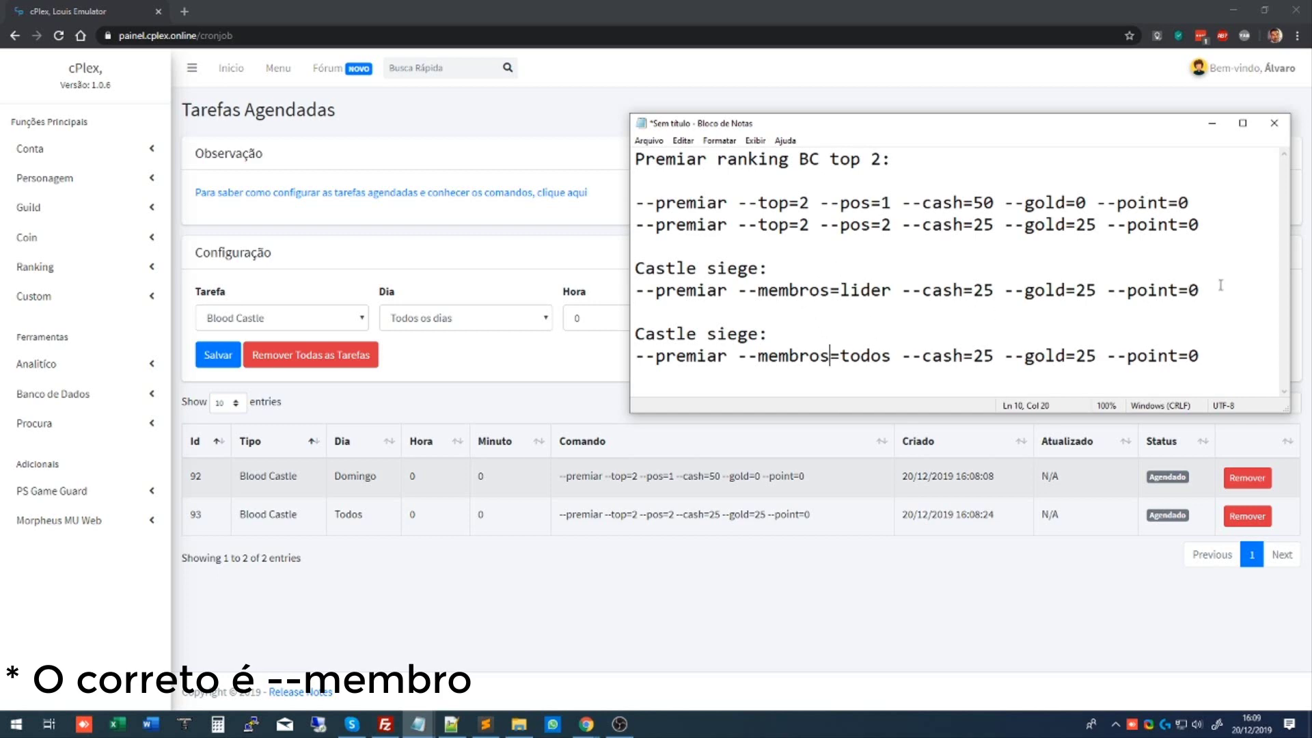
Copy the lider reward command and paste it into the new scheduled task's Comando field in the browser.
left_click_drag(1216, 290, 635, 291)
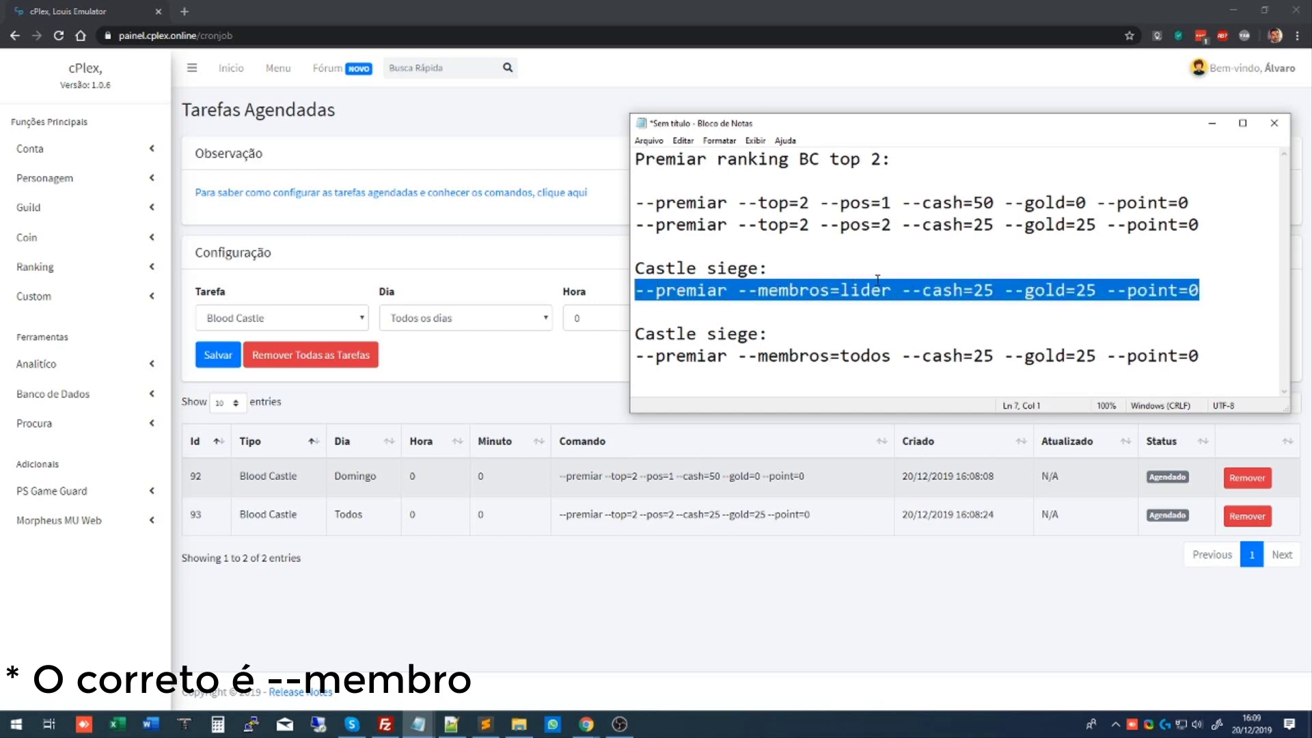
key("ctrl+c")
left_click(614, 378)
left_click(1025, 316)
key("ctrl+v")
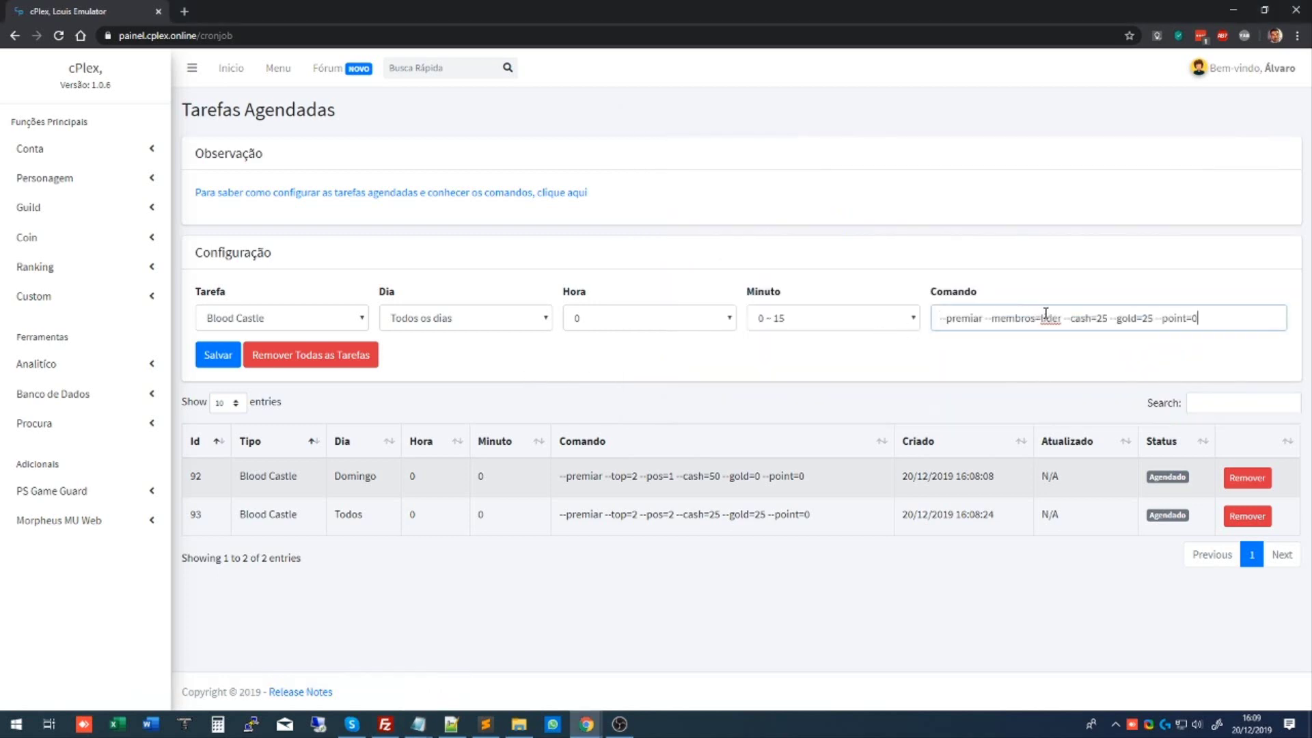
Set the new scheduled task to Castle Siege on Sábado at hour 19.
left_click(291, 320)
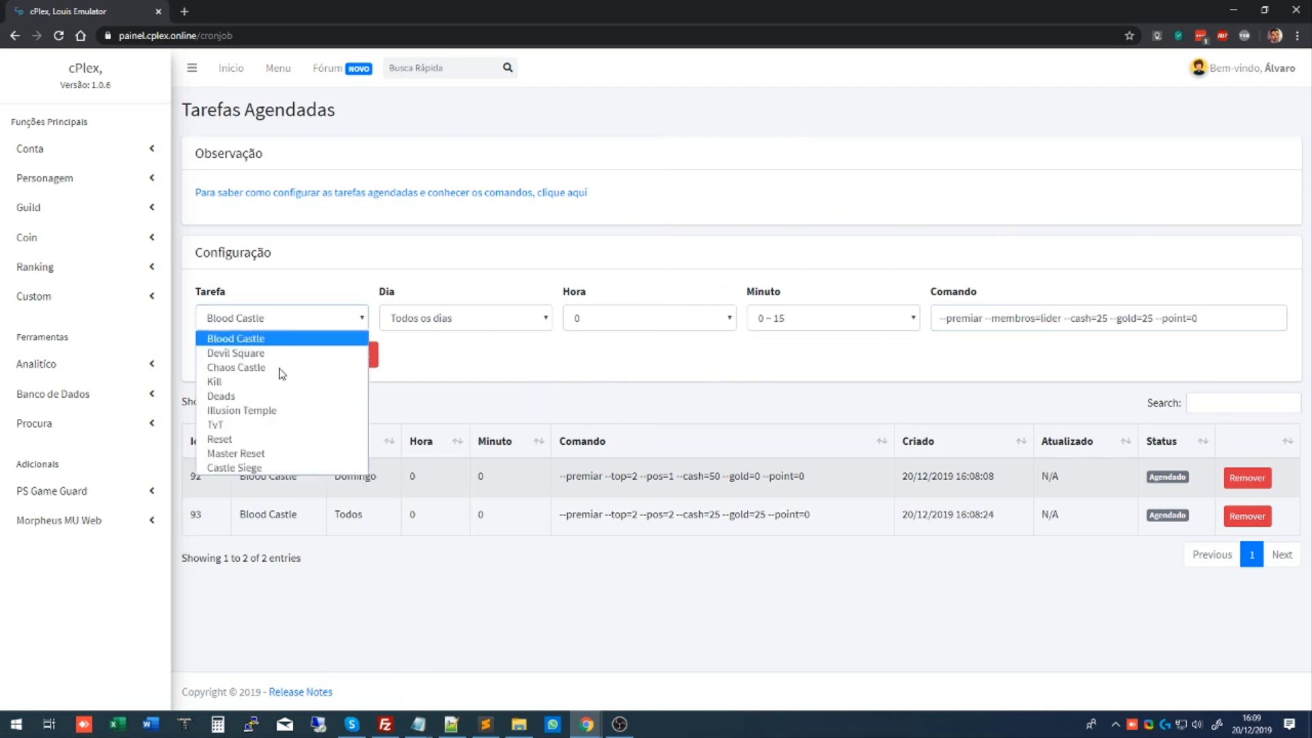
left_click(243, 469)
left_click(474, 318)
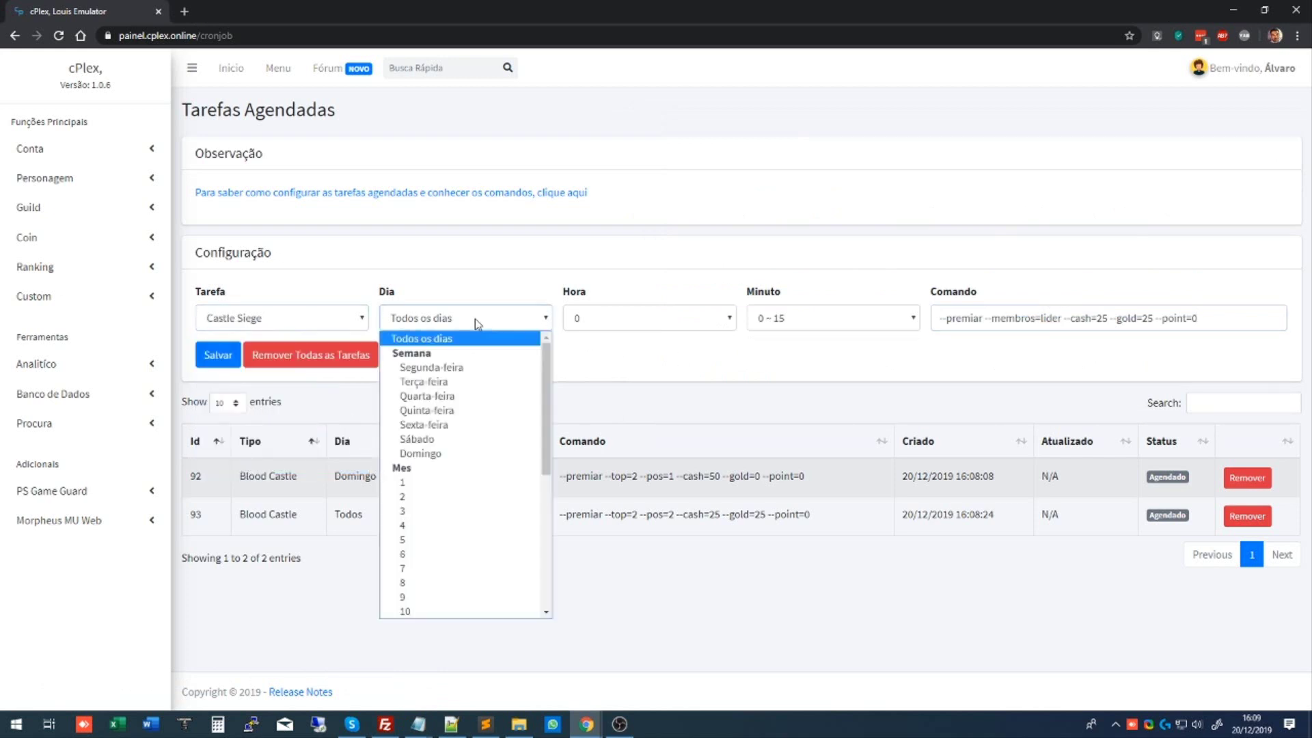
left_click(450, 440)
left_click(727, 320)
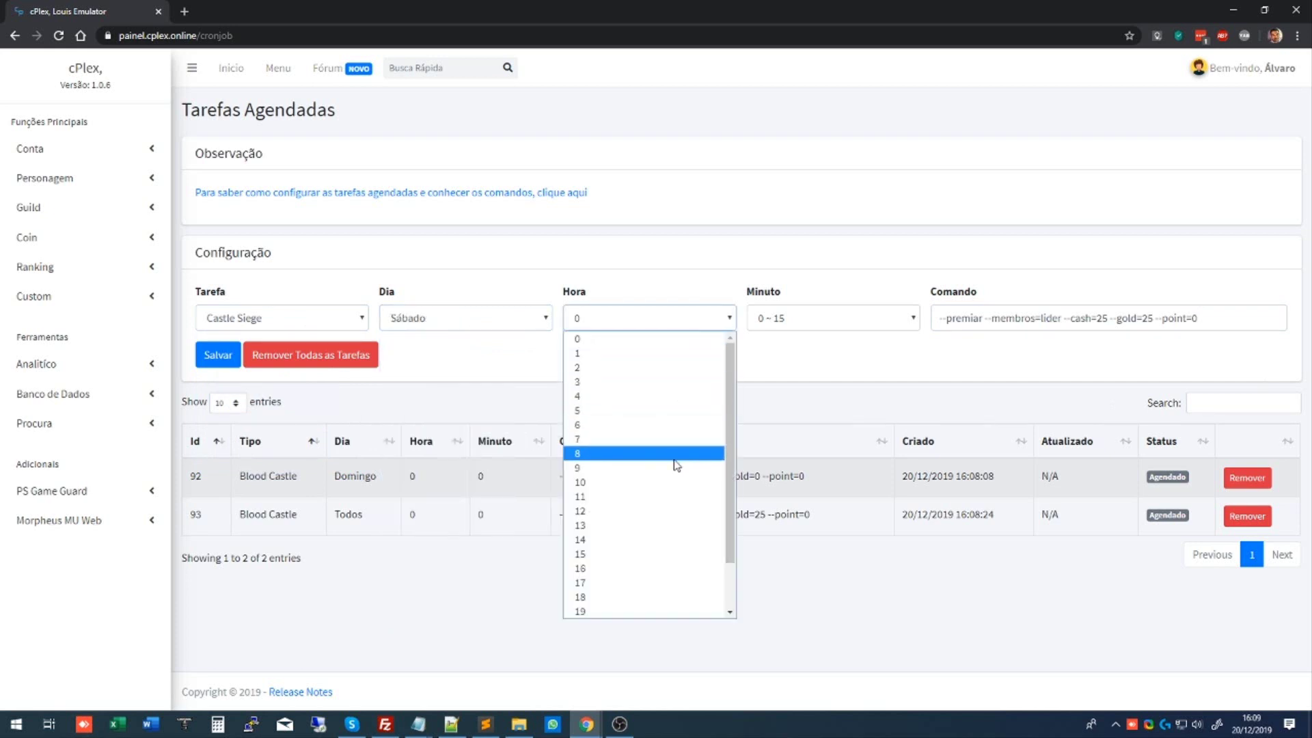
scroll(679, 492, "down", 2)
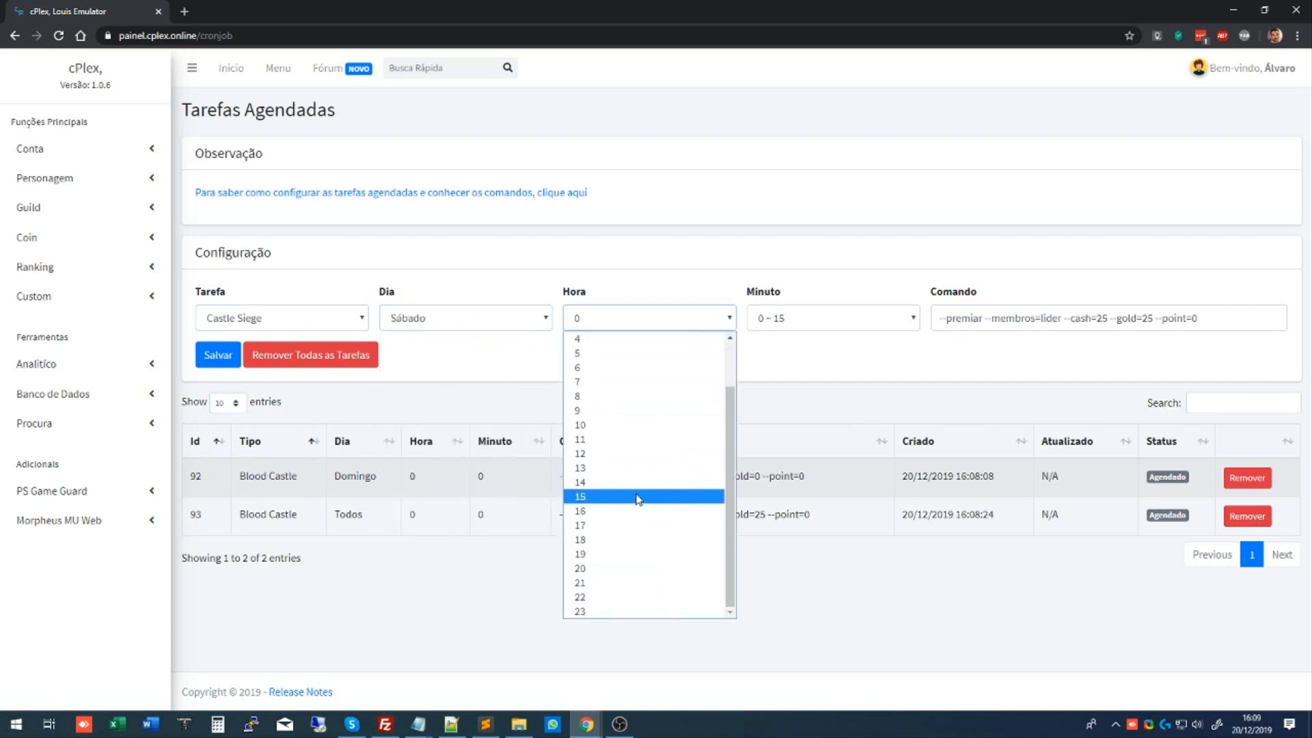
left_click(629, 551)
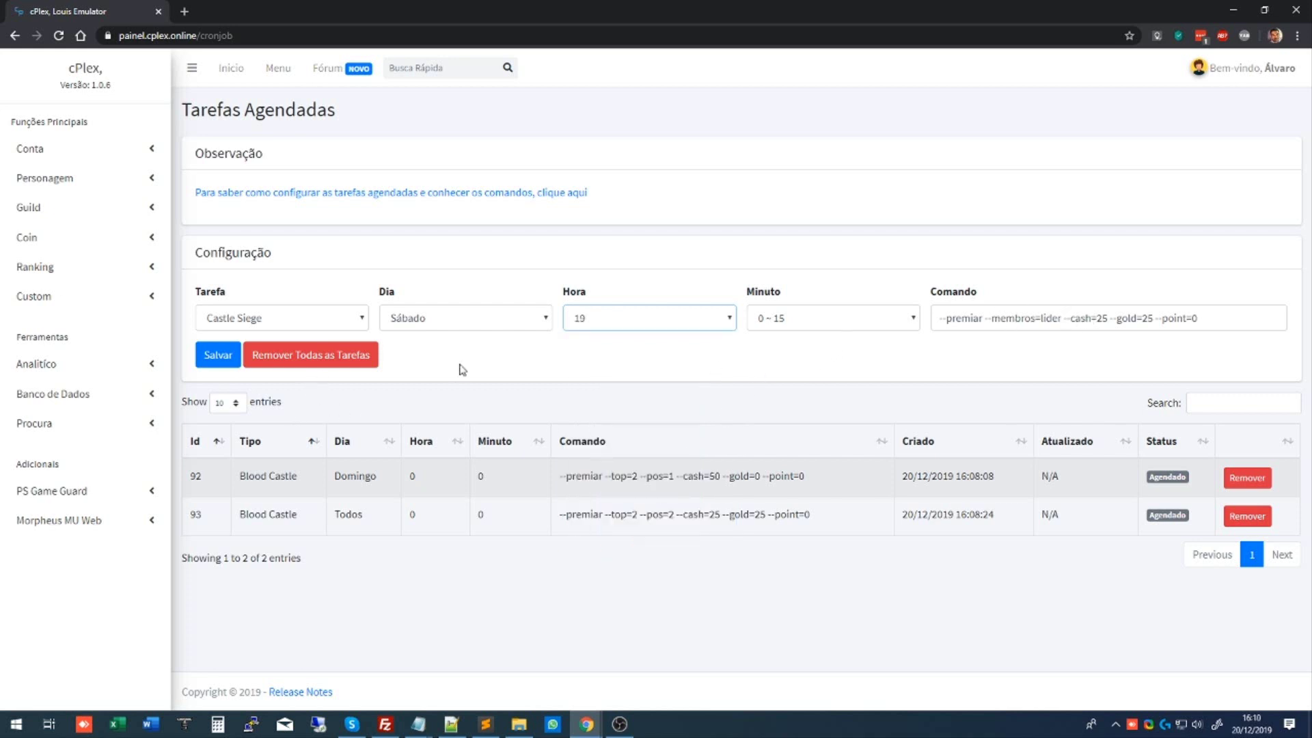
Save the Castle Siege leader reward task and dismiss the confirmation.
left_click_drag(1015, 320, 1001, 375)
left_click(1001, 376)
left_click(225, 361)
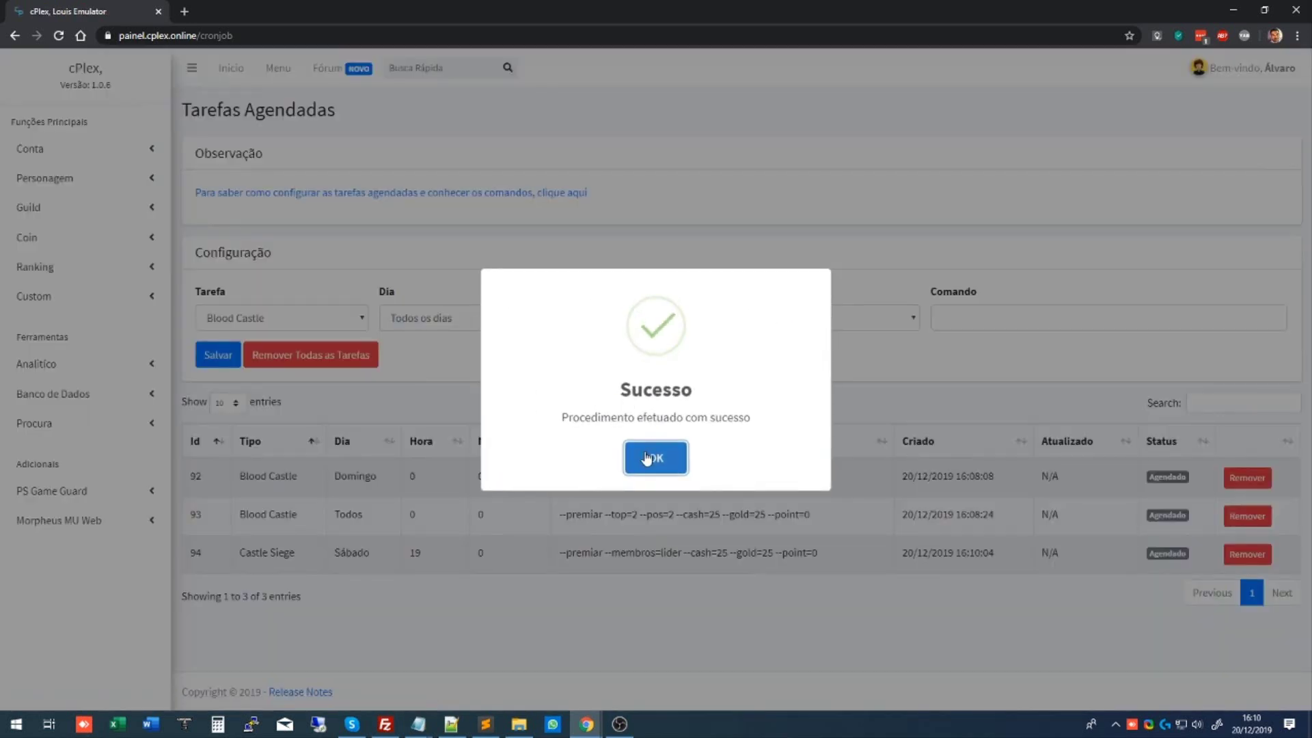
left_click(646, 458)
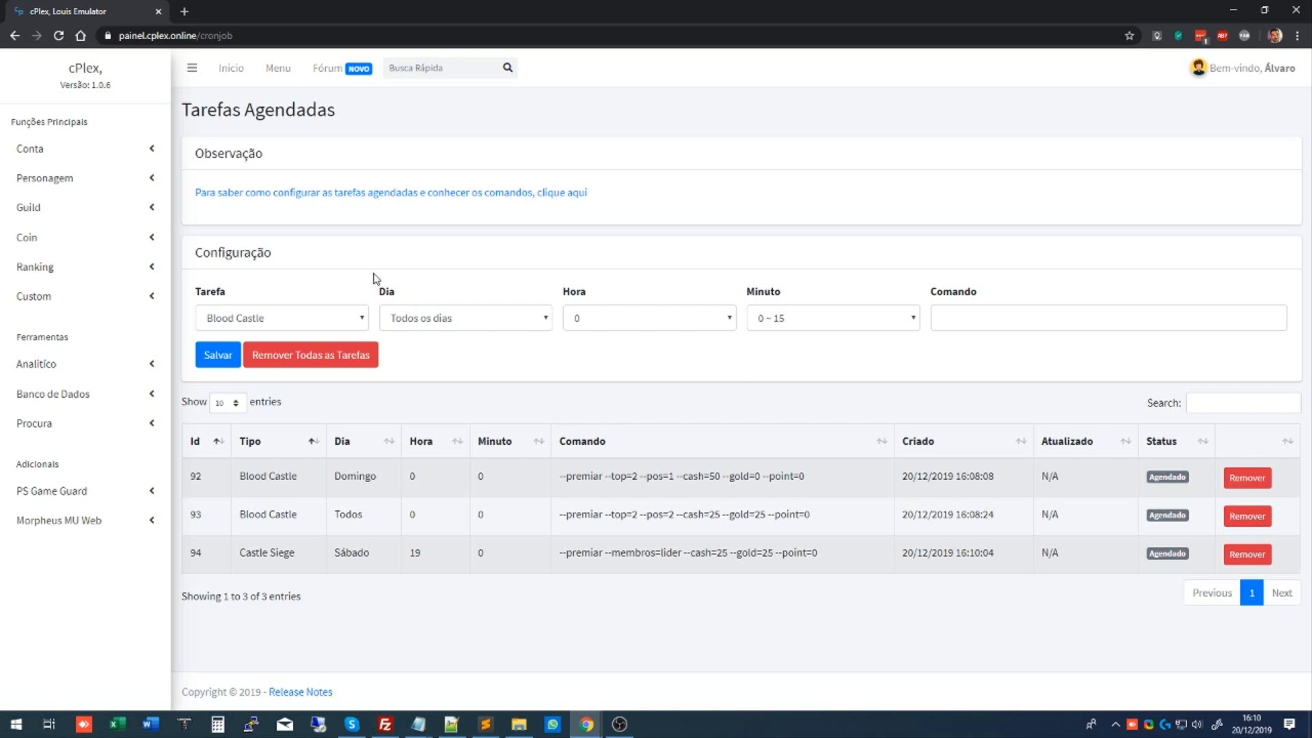
Visit the panel's home page and reopen the Tarefa Cron scheduled tasks page.
left_click(226, 80)
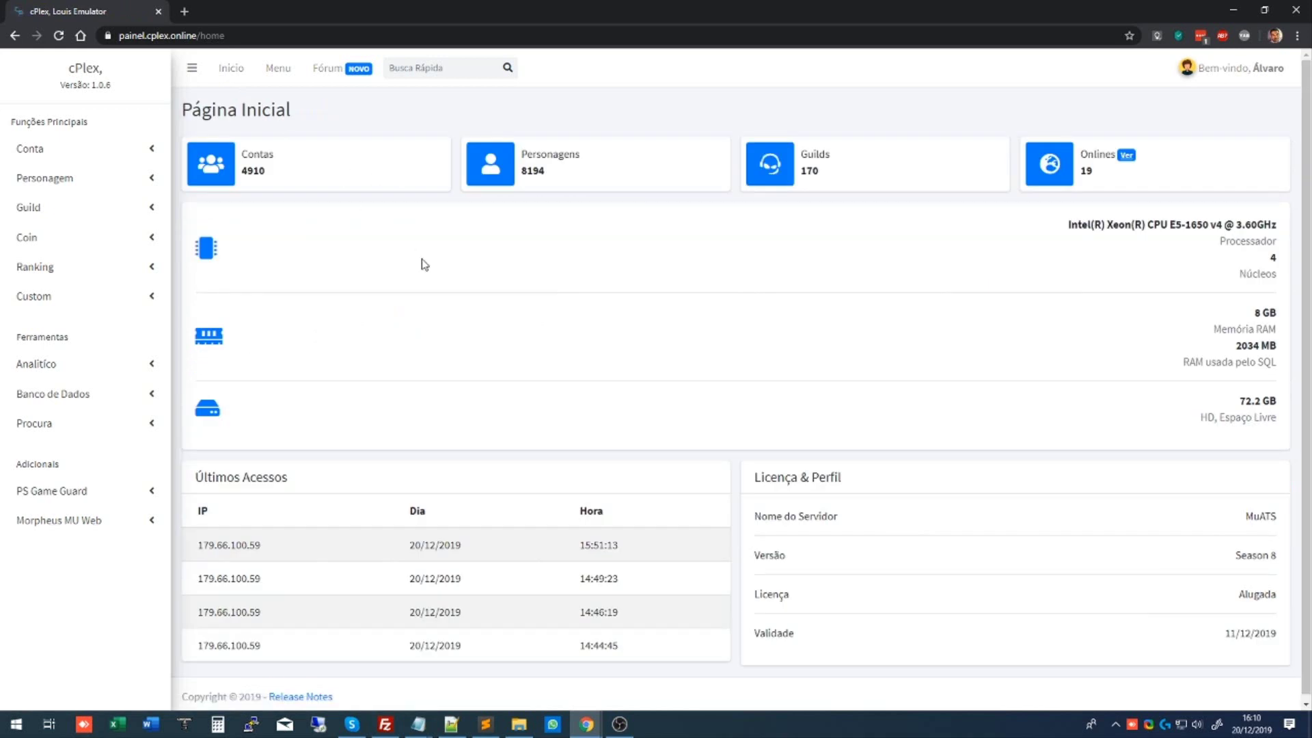
left_click(287, 77)
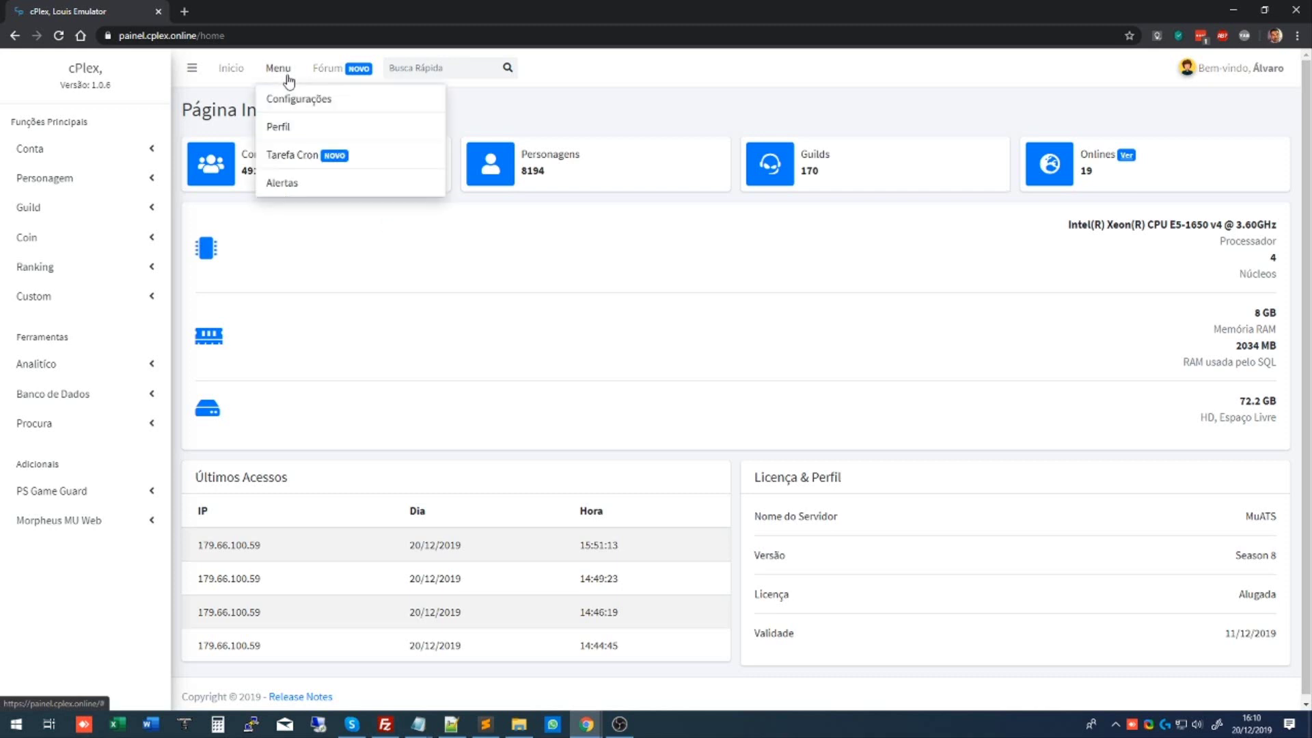
left_click(284, 157)
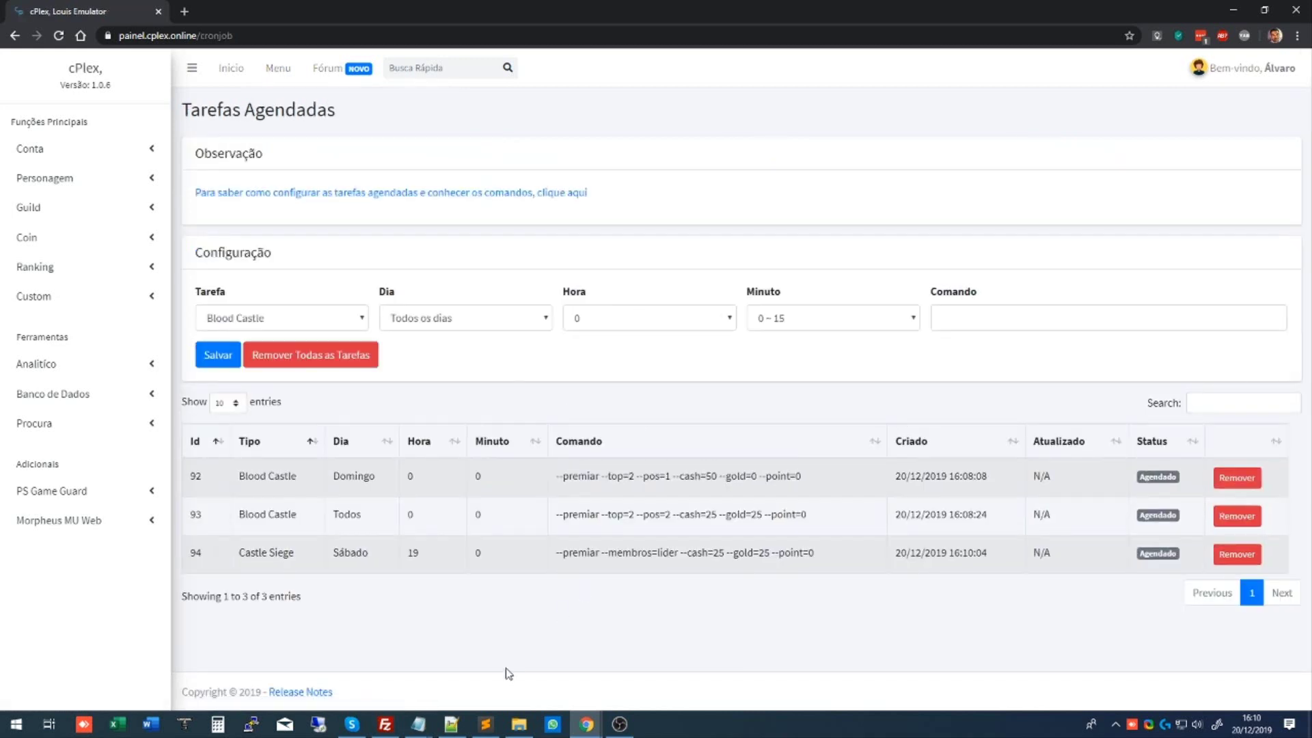
Switch to the Notepad note and add two empty lines after the todos command.
mouse_move(419, 723)
left_click(484, 680)
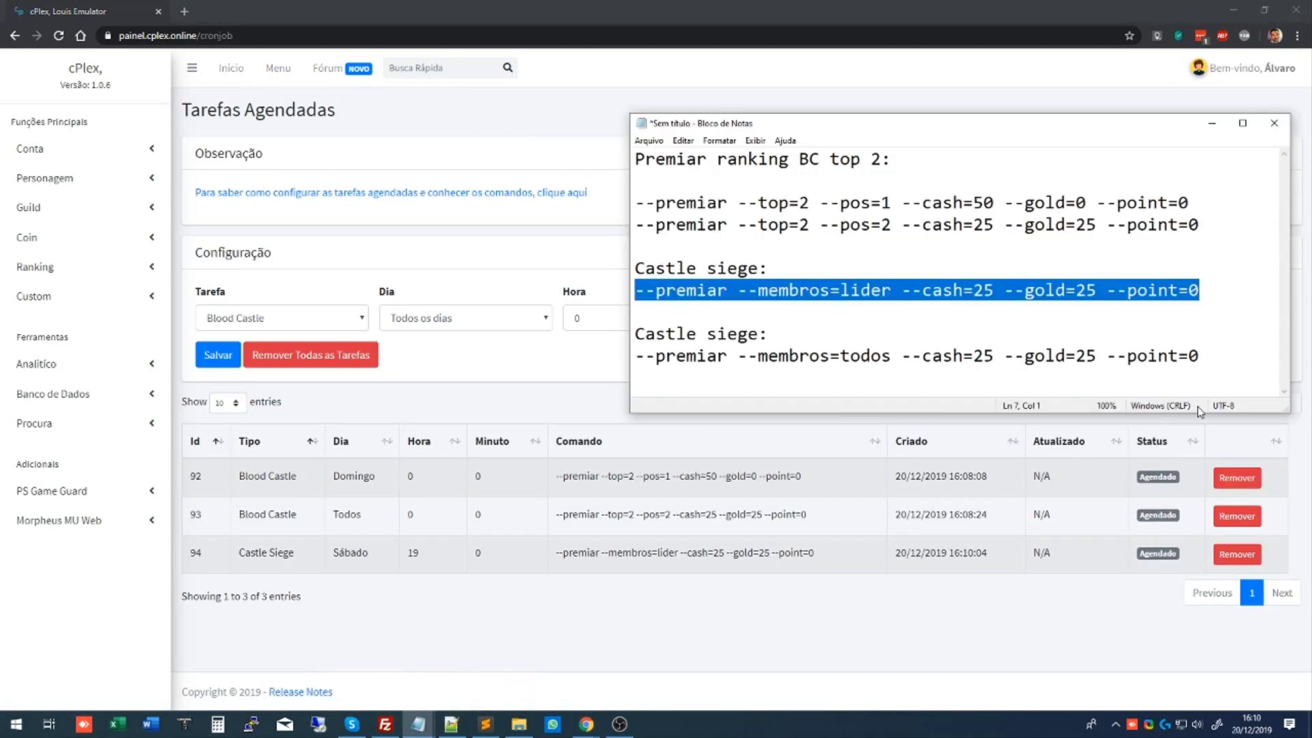
left_click(1236, 375)
key("Return")
key("Return")
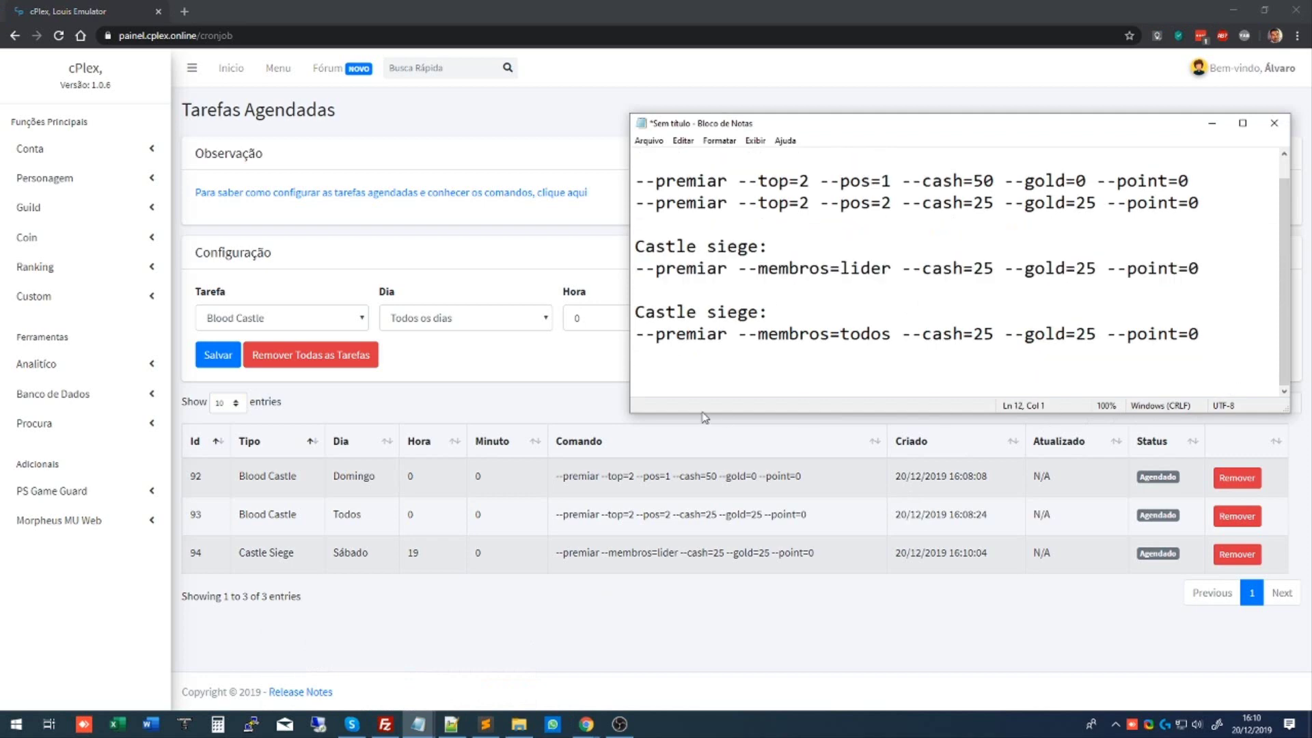
Switch back to the browser, view the list of online players from the home page, and return home.
left_click(604, 401)
left_click(232, 71)
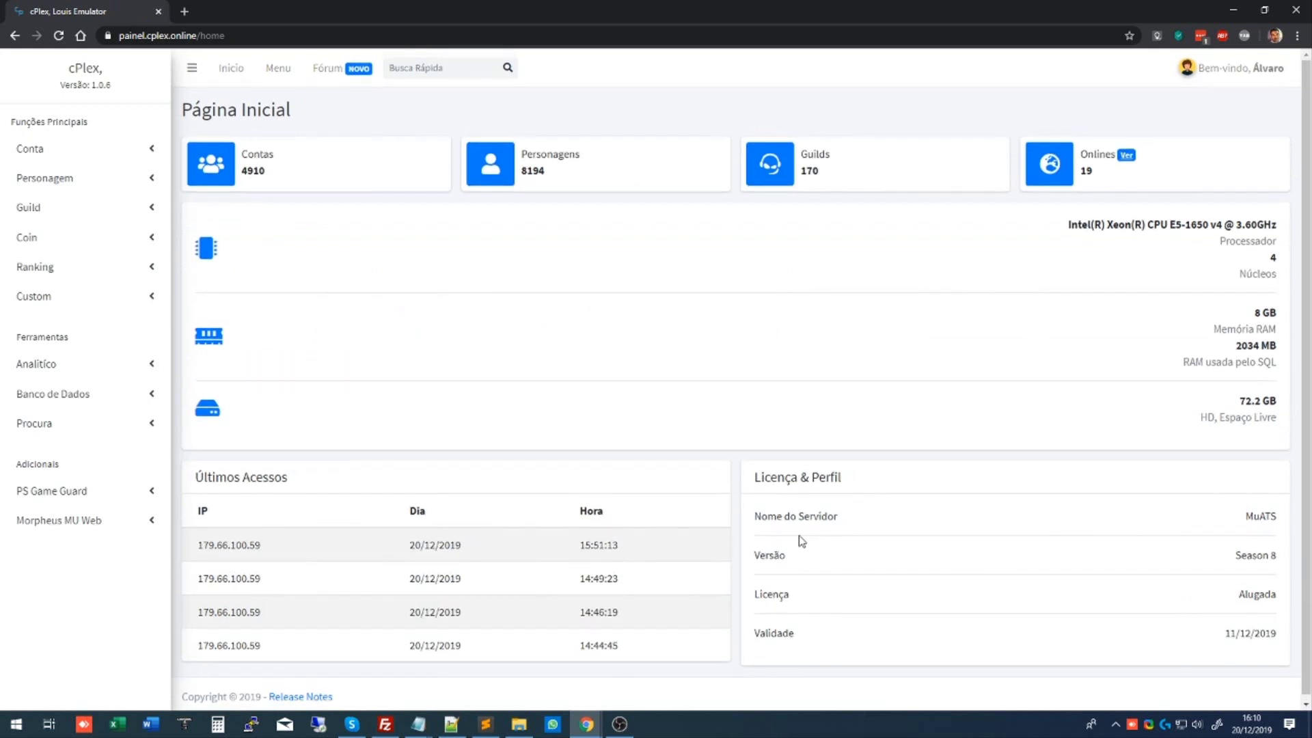
left_click(1126, 155)
left_click(231, 69)
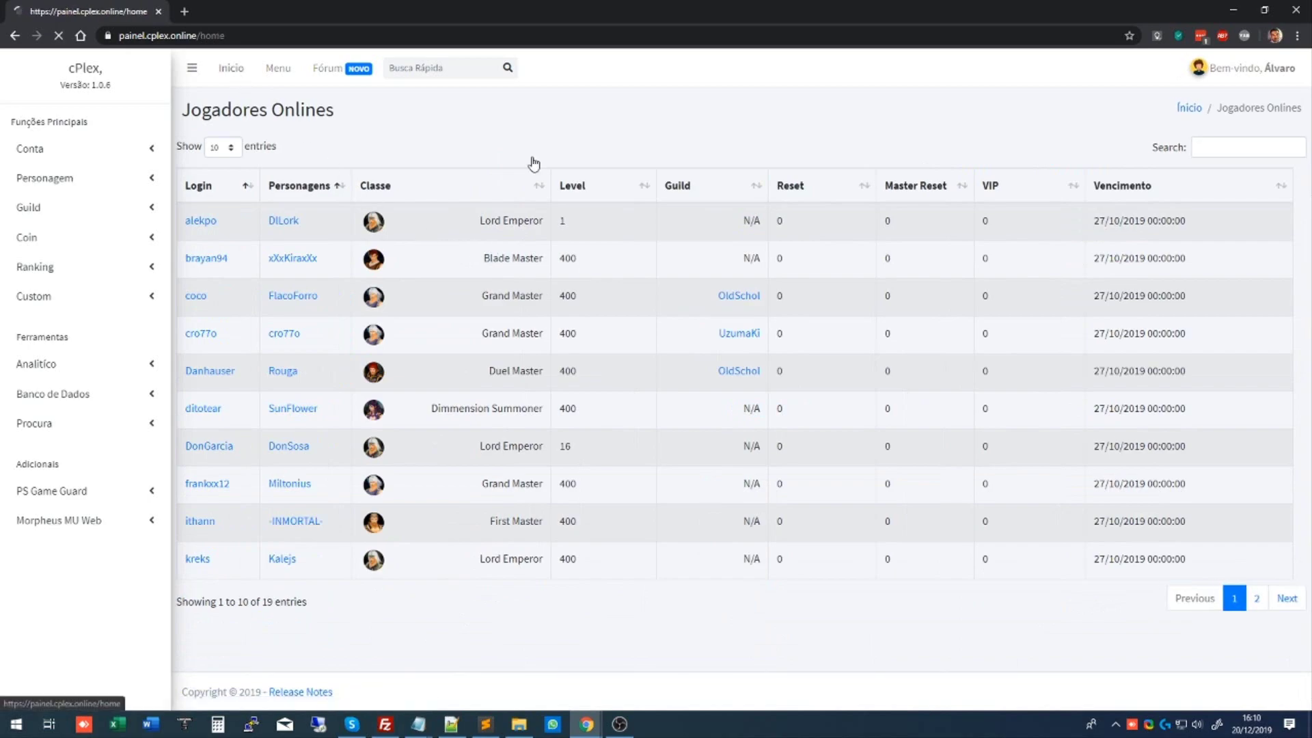